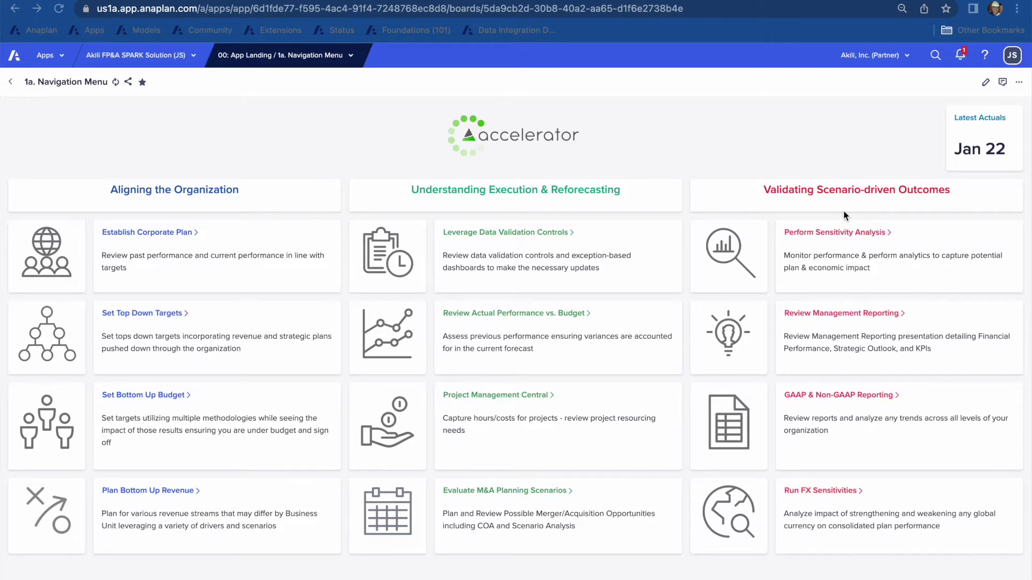
Open the Establish Corporate Plan scorecard and examine the P&L Performance chart for Gross Margin, COGS, Operating Expense and EBITDA.
left_click(143, 234)
left_click(143, 235)
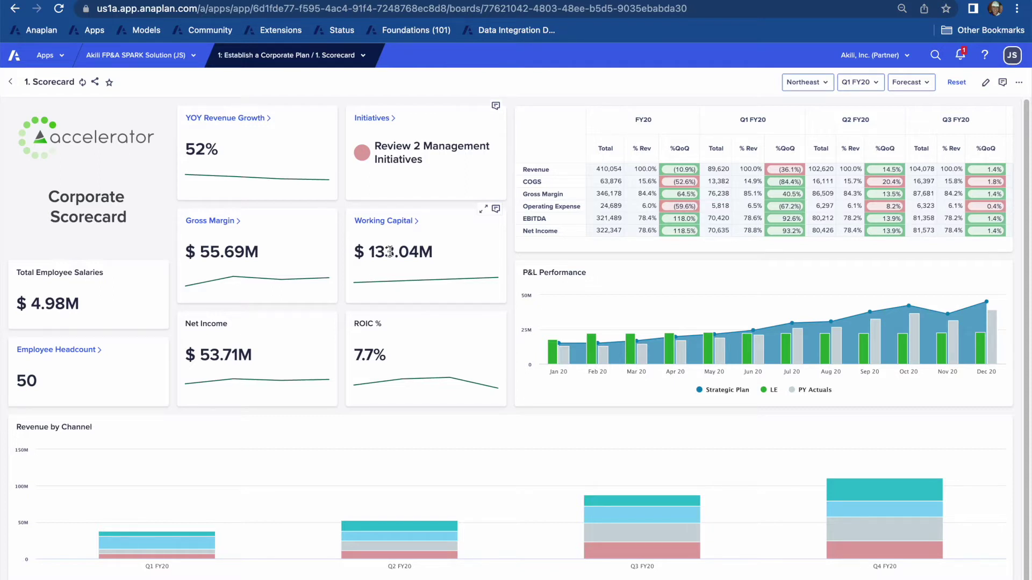
left_click(552, 193)
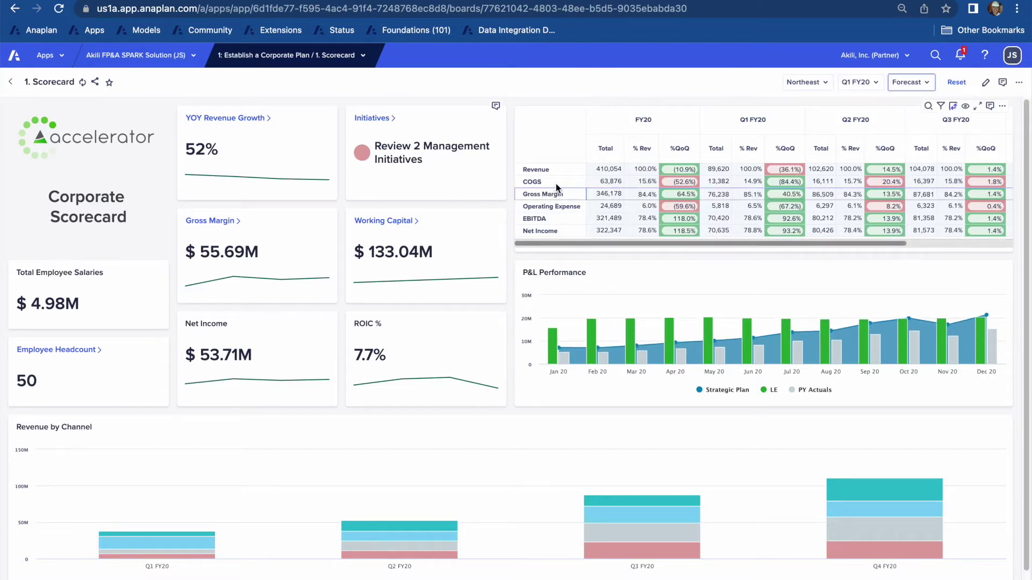
left_click(555, 183)
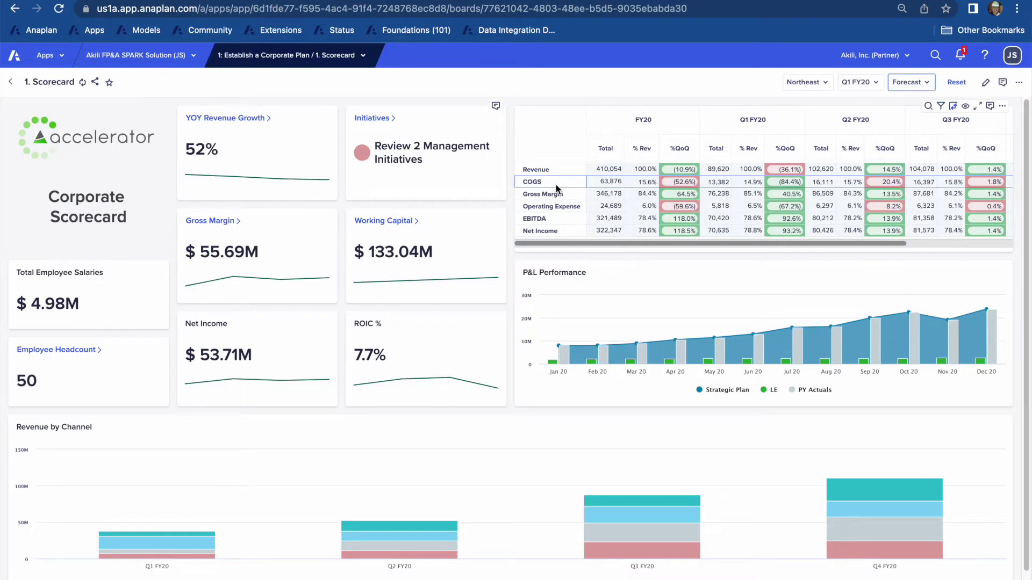
left_click(554, 208)
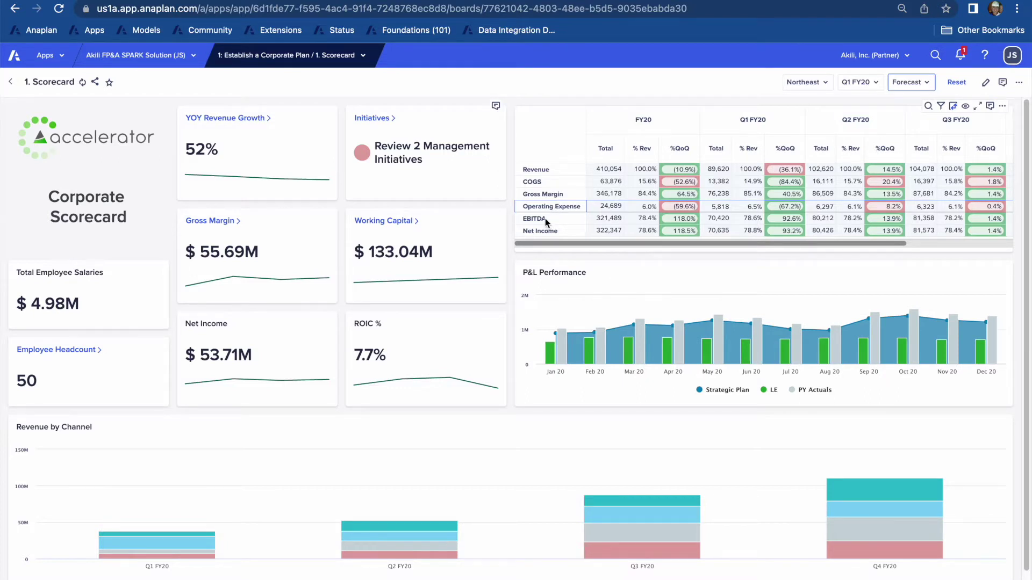
left_click(545, 218)
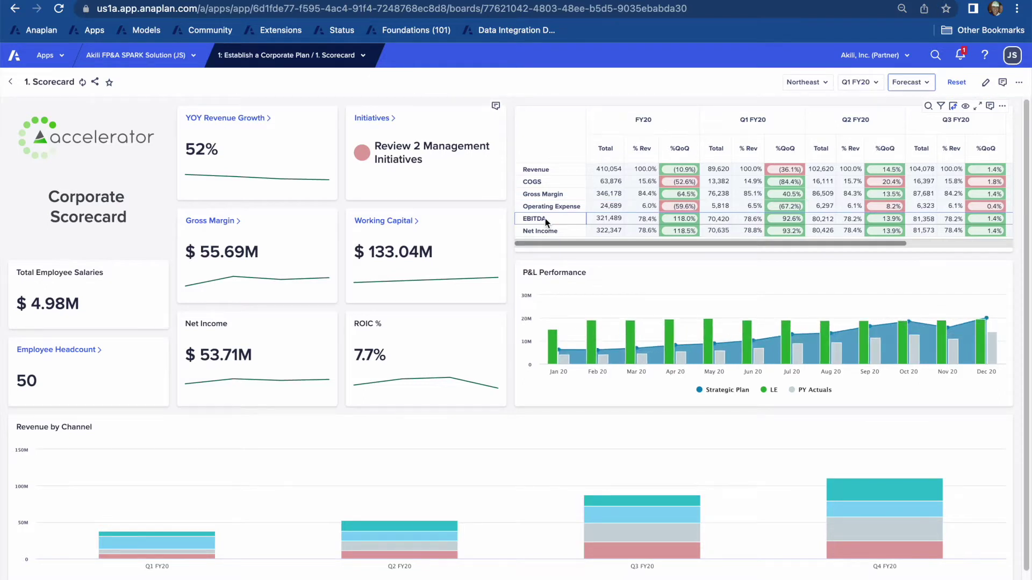
left_click(557, 209)
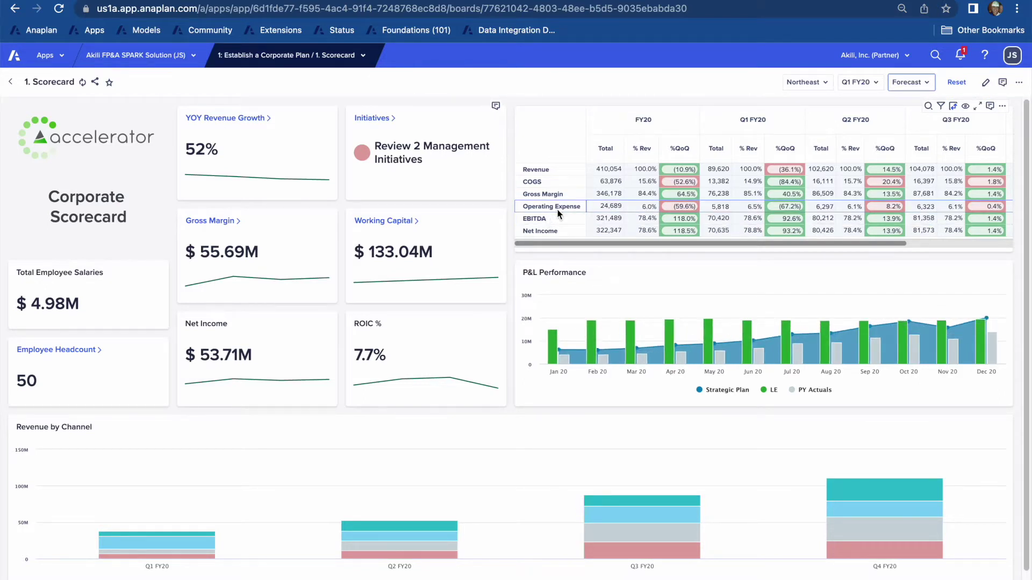
mouse_move(717, 309)
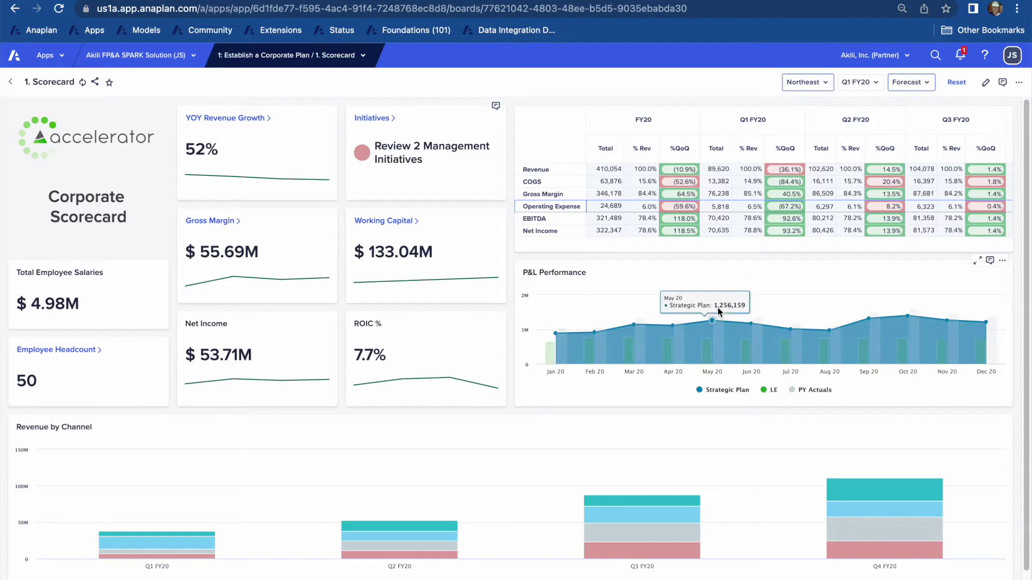
Hide the LE and PY Actuals series in the P&L Performance chart and show LE again.
left_click(768, 391)
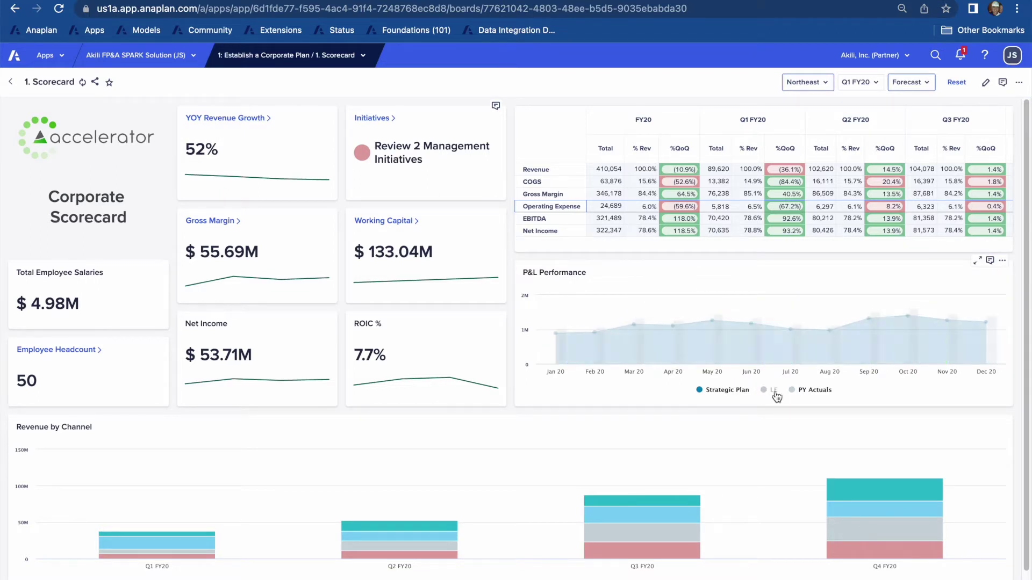
left_click(802, 395)
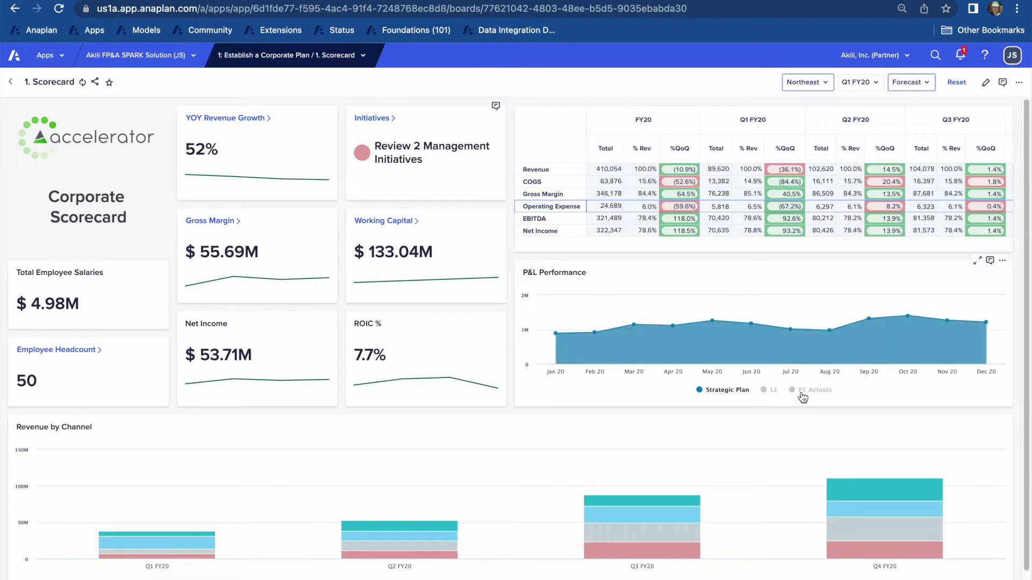
left_click(772, 395)
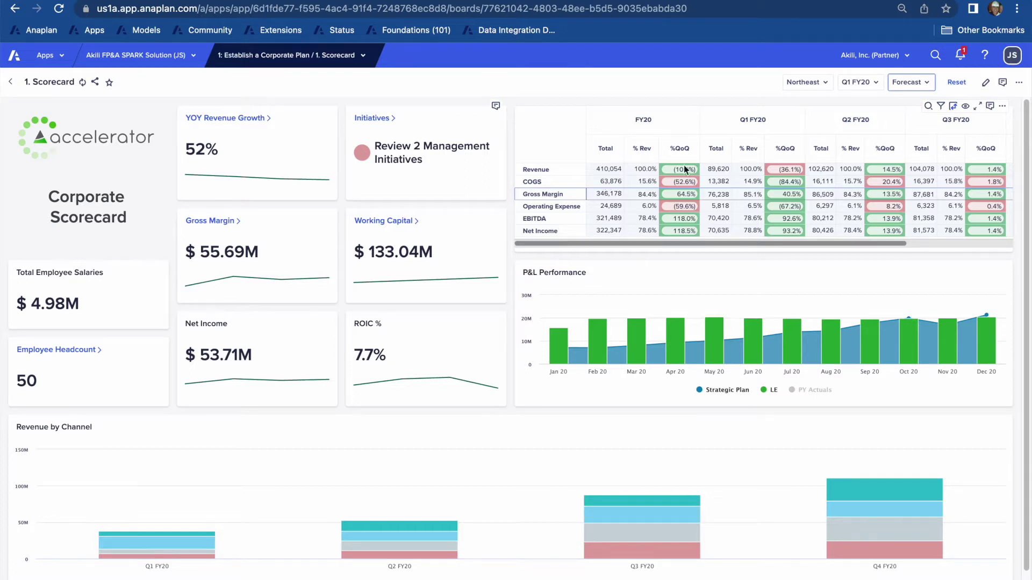
View the scorecard for US and Company Inc., return it to Northeast, and check the available version choices.
left_click(808, 87)
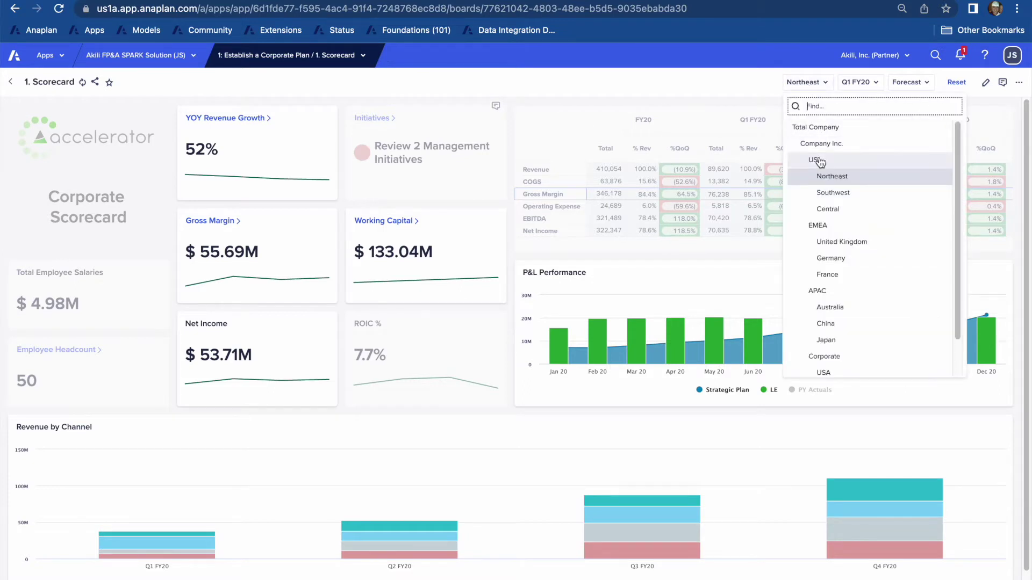
left_click(821, 161)
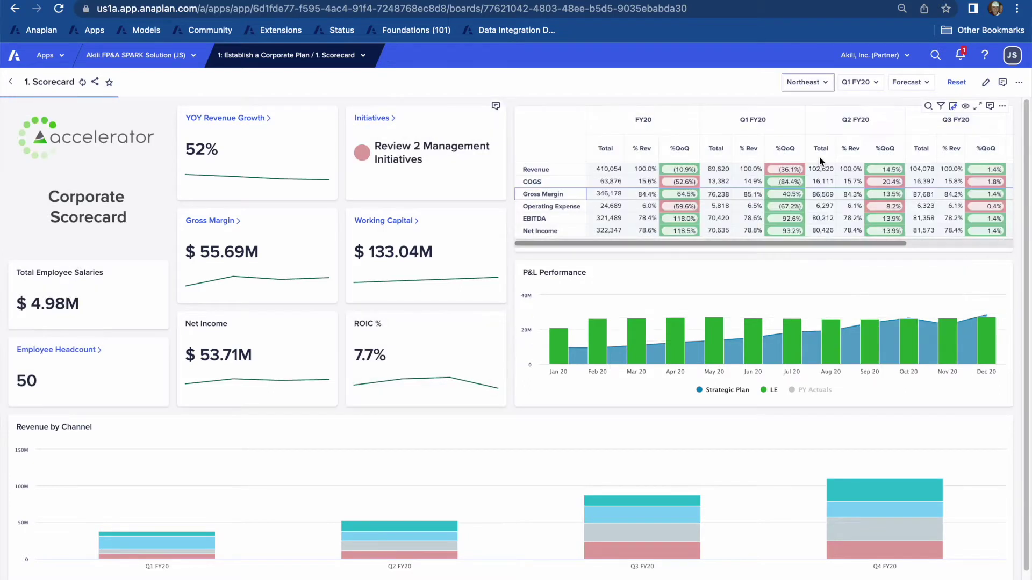
left_click(821, 86)
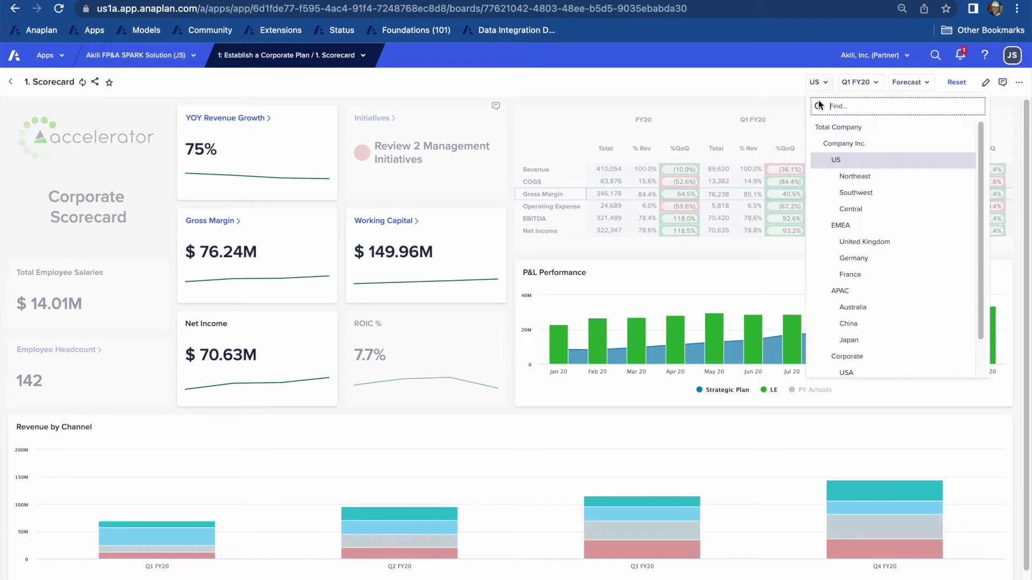
left_click(830, 145)
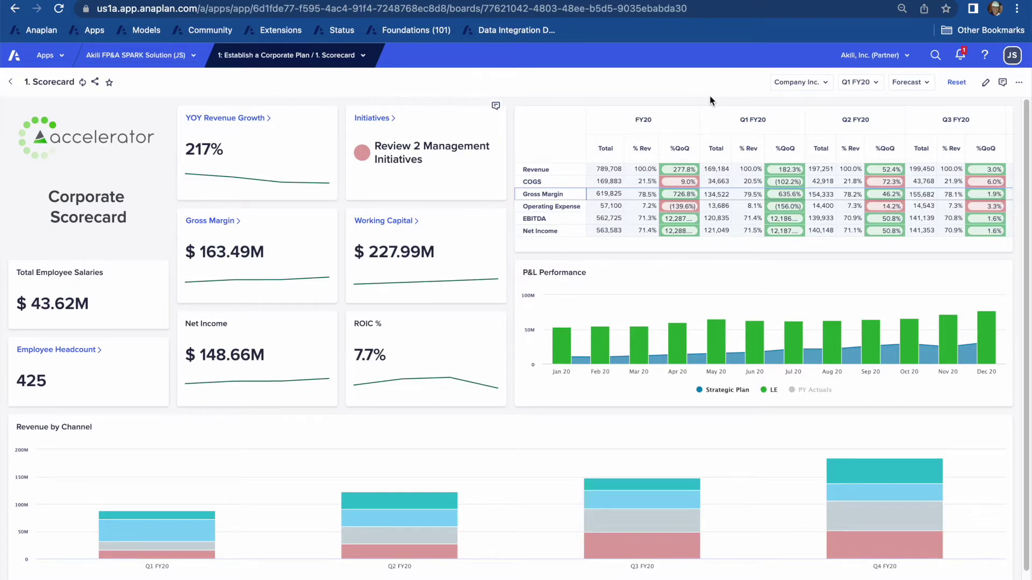
left_click(798, 83)
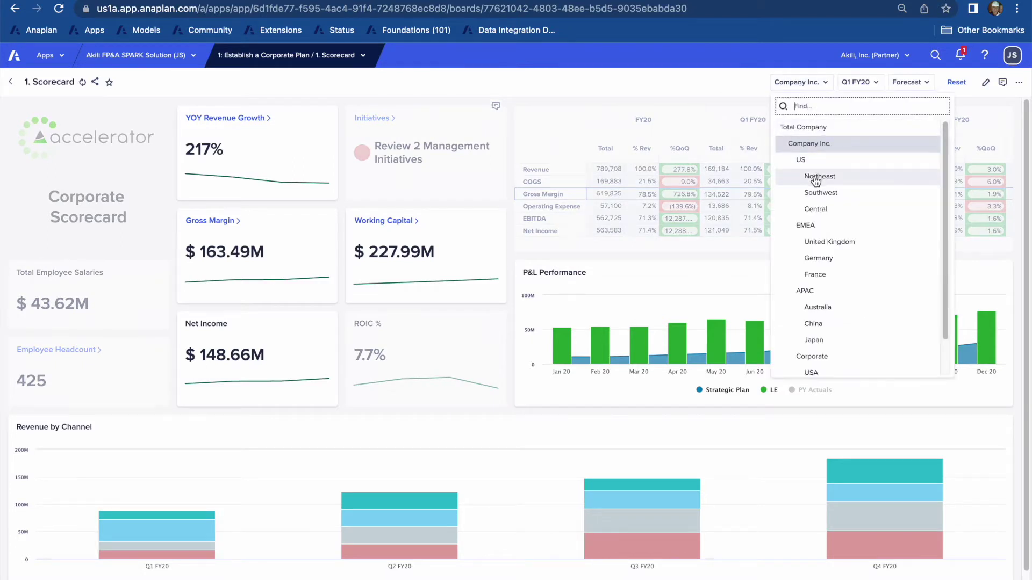
left_click(820, 177)
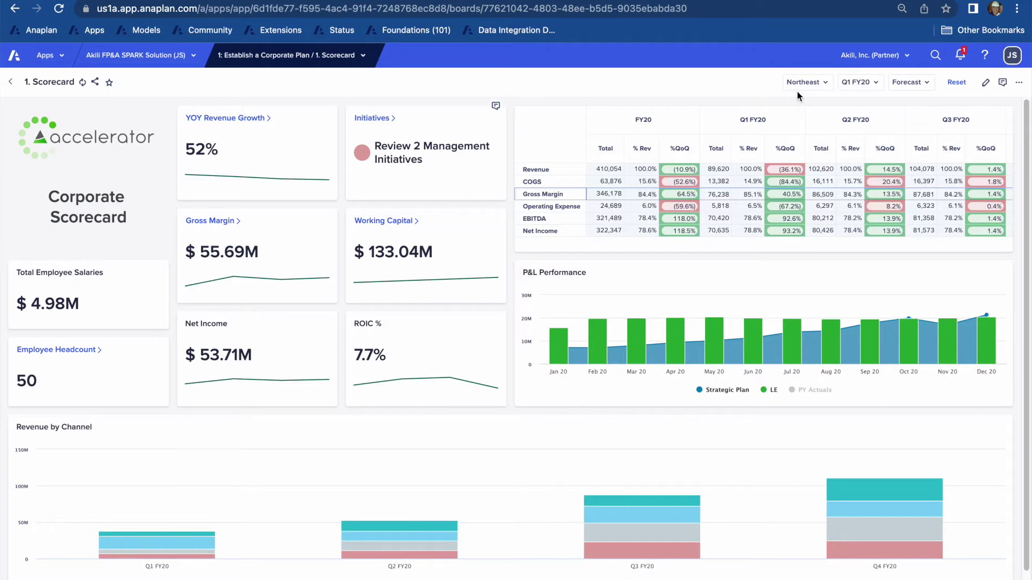
left_click(907, 87)
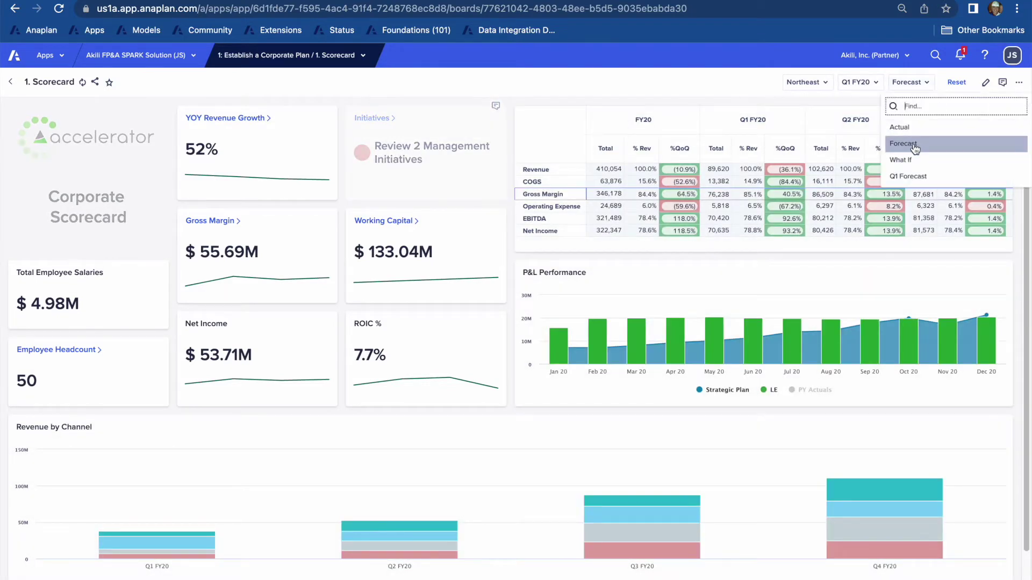
left_click(757, 87)
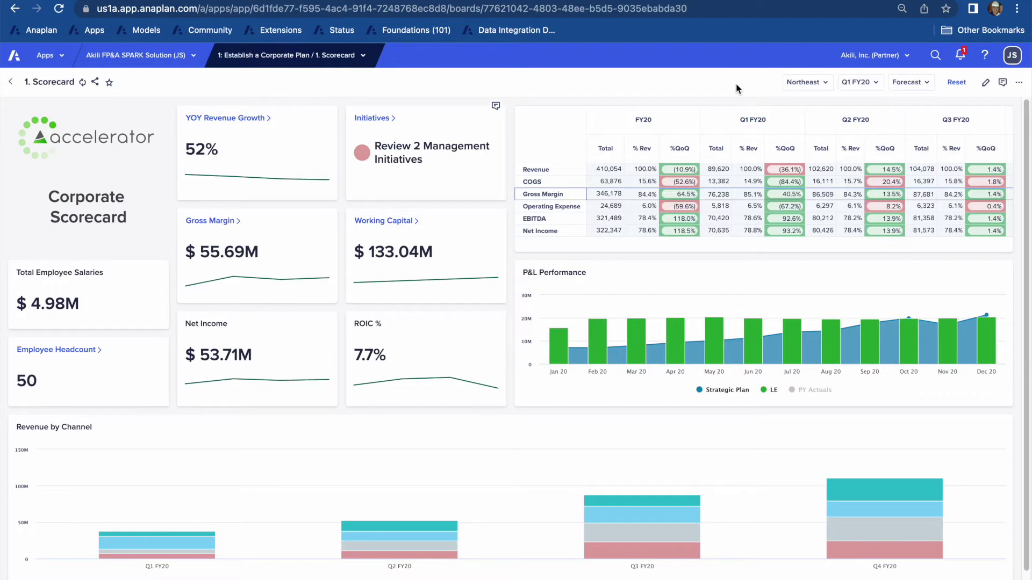
Edit the scorecard board and move the P&L Performance chart into its own full-width row above the other cards.
left_click(987, 85)
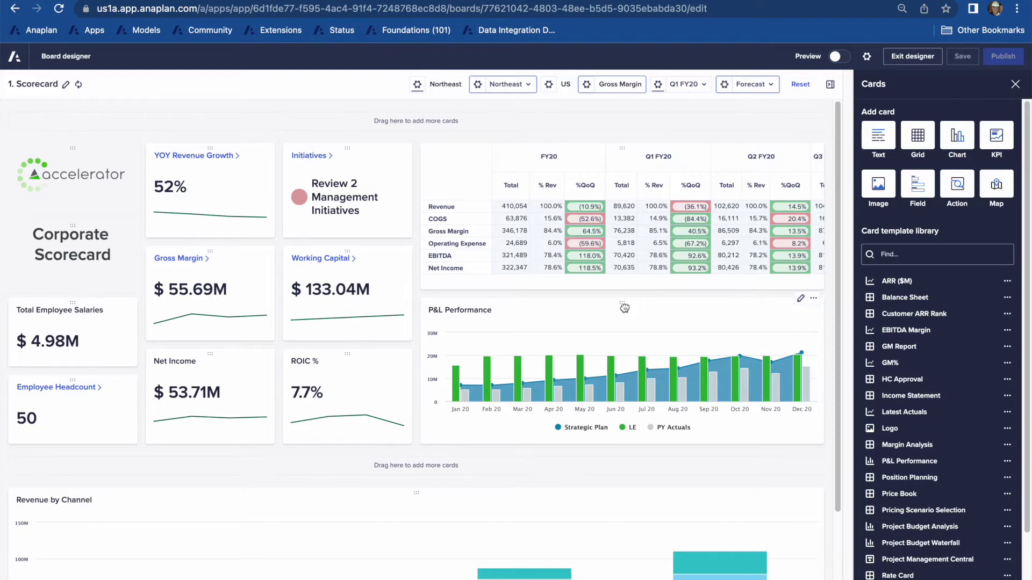
left_click_drag(623, 307, 417, 116)
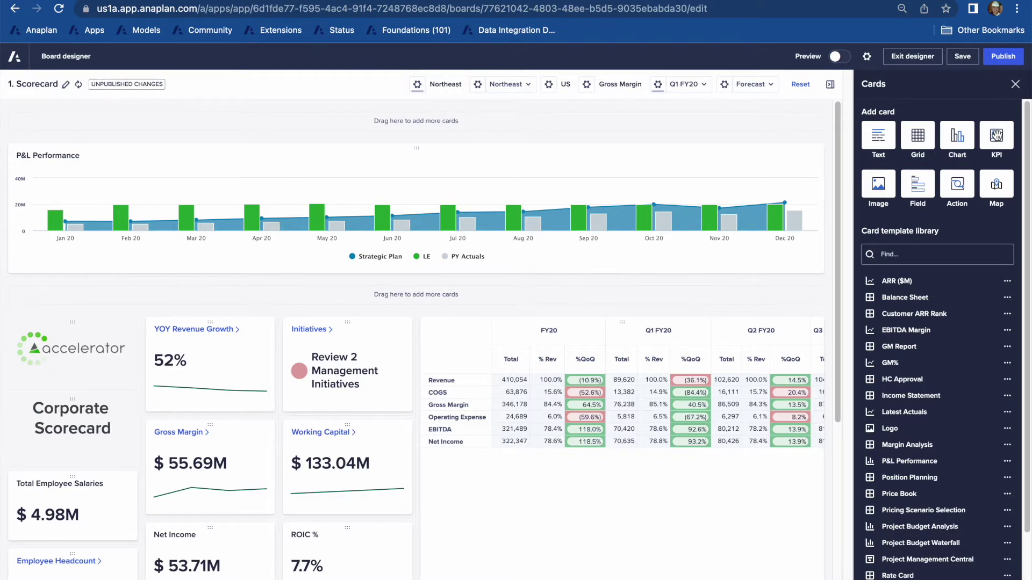
Add a KPI card between Gross Margin and Net Income, using the KPIs and Metrics module as its data source.
left_click_drag(995, 135, 213, 496)
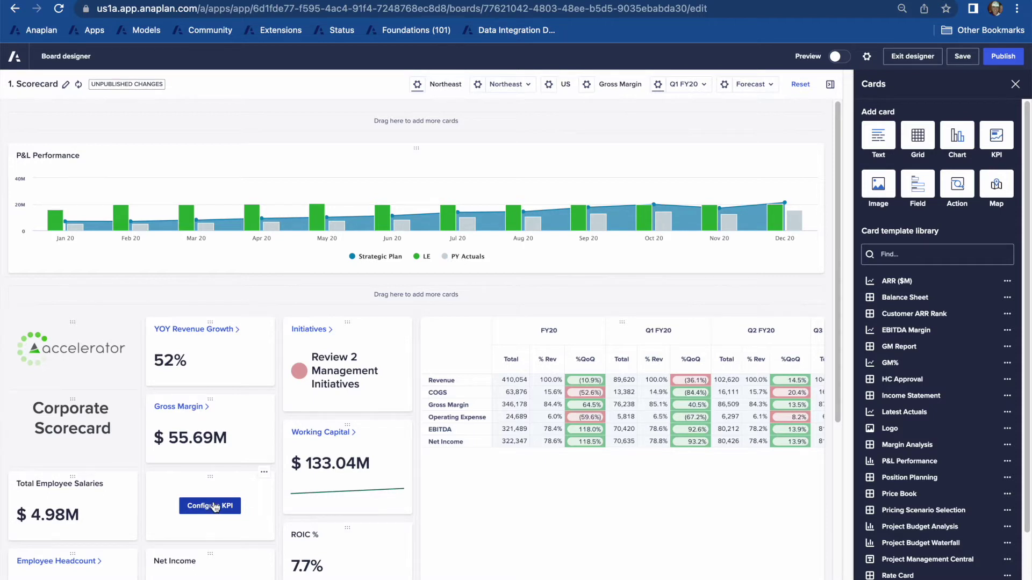
left_click(214, 508)
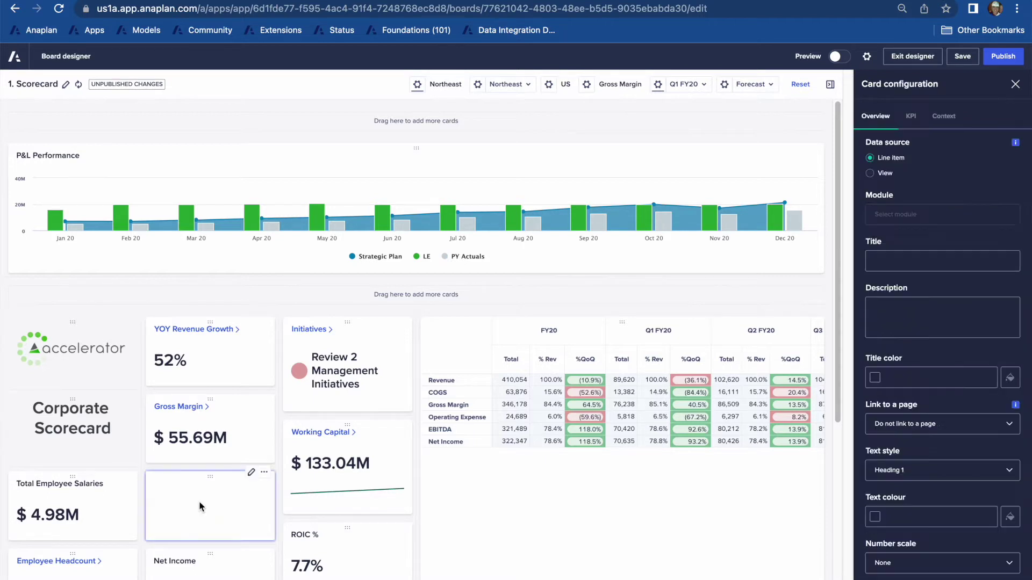
left_click(921, 214)
type("kpi")
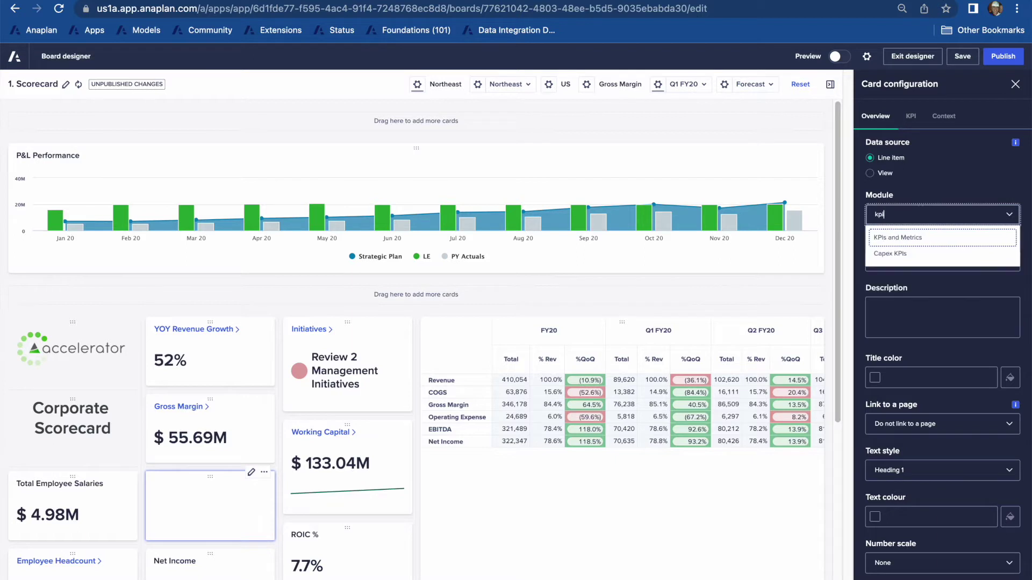
left_click(919, 238)
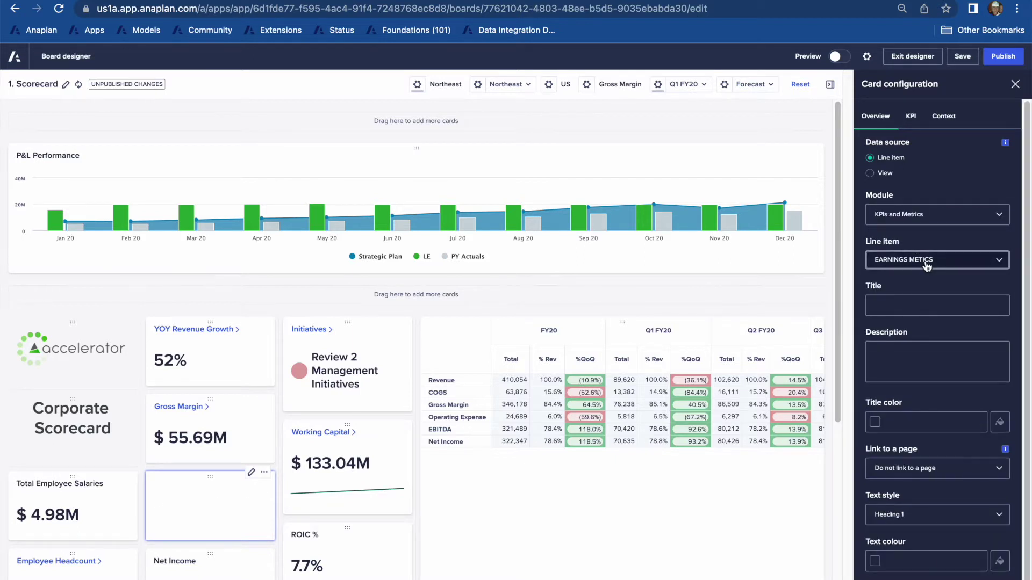
Set the new KPI card's line item to EBITDA %, title it EBITDA%, and publish the board.
left_click(925, 264)
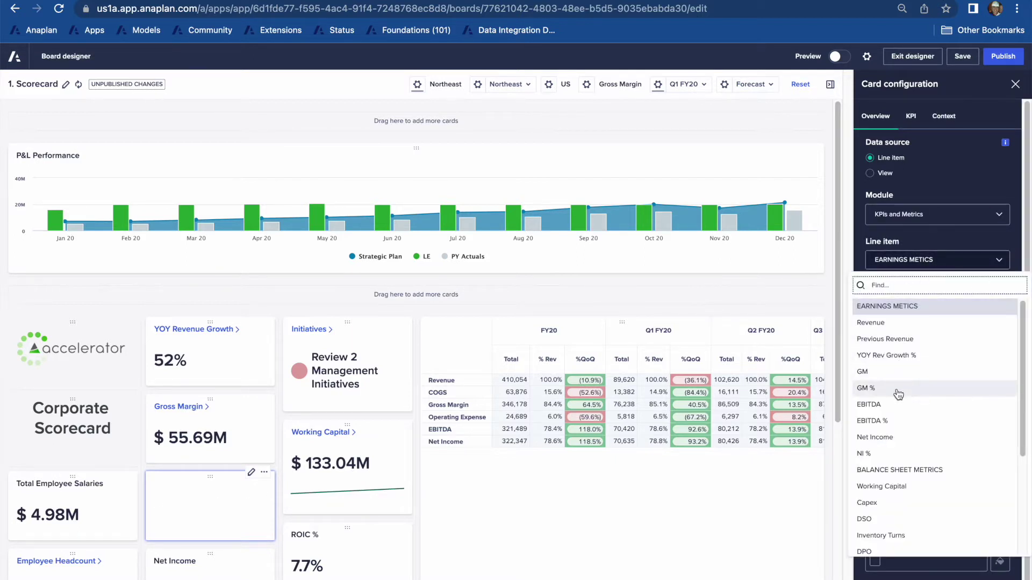
left_click(897, 422)
left_click(920, 307)
type("EBITDA%")
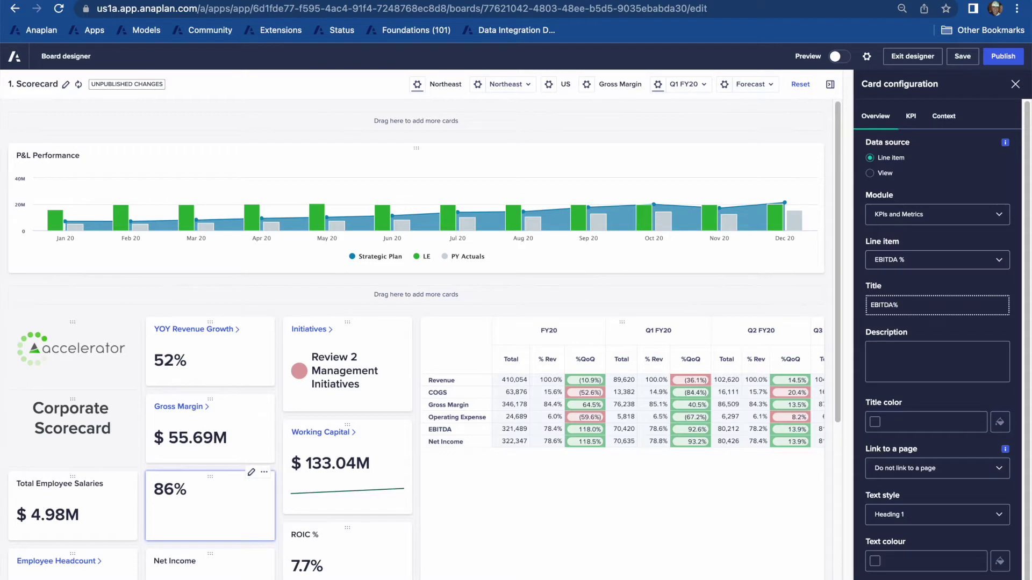
left_click(1002, 56)
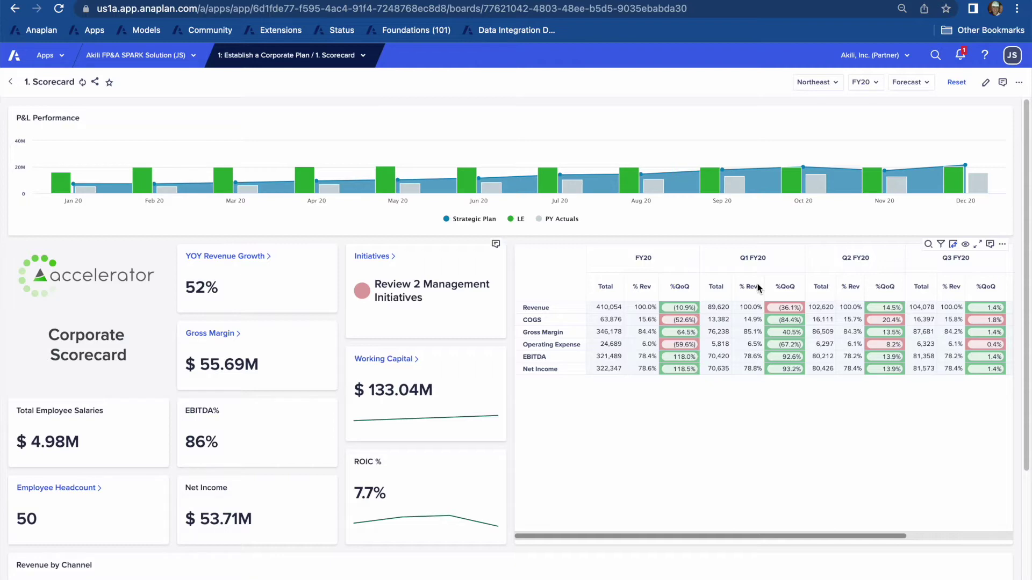
Open the strategic initiatives page, review the Sales-Finance Synergies business case, and return to the initiatives.
left_click(380, 260)
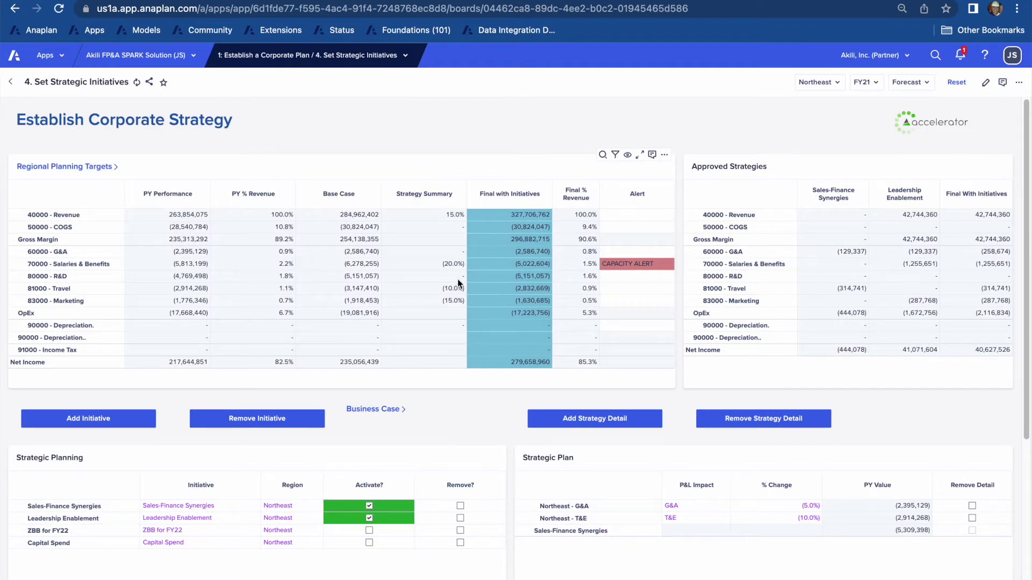
scroll(211, 459, "down", 1)
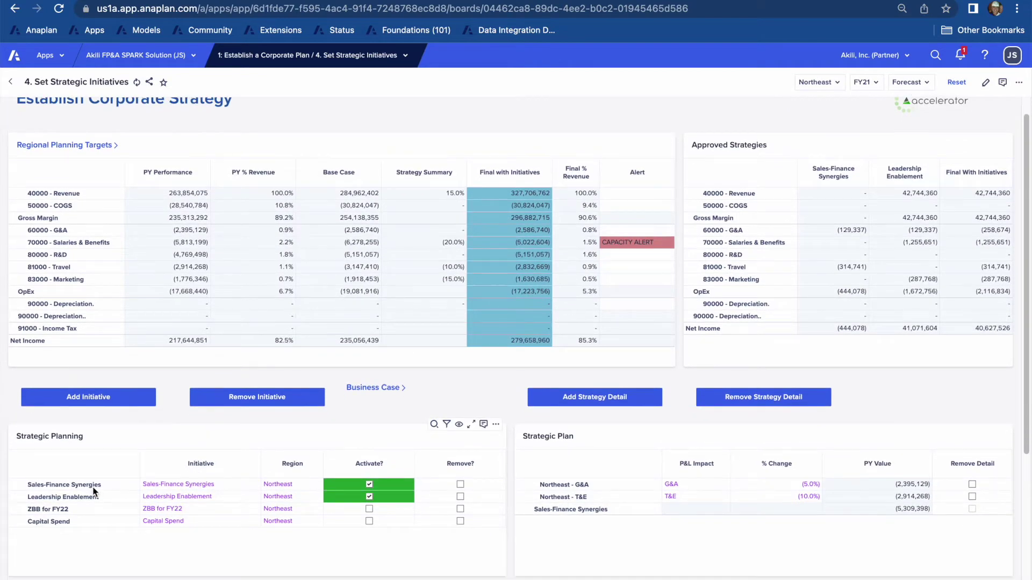
left_click(93, 489)
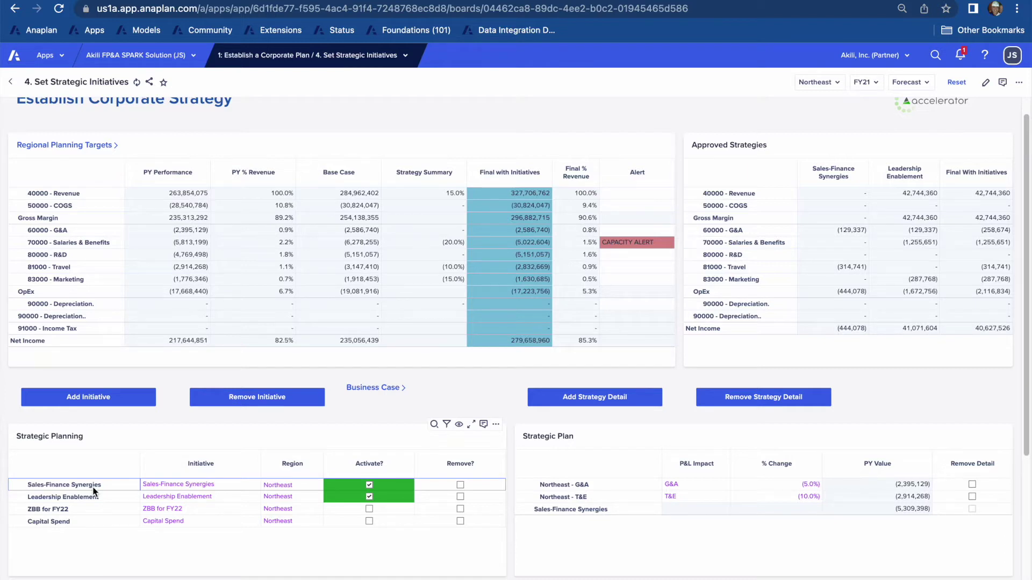
left_click(374, 387)
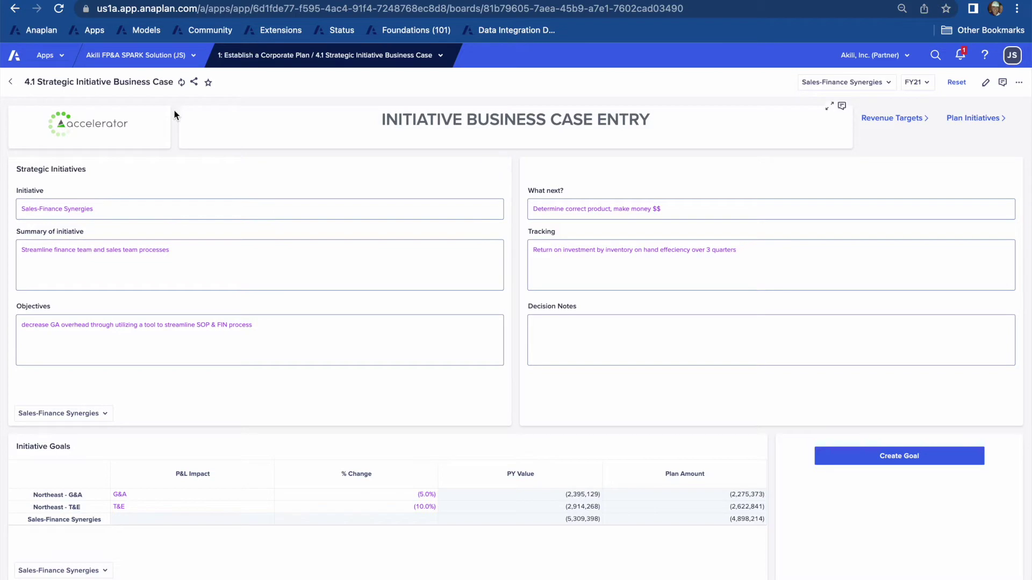
left_click(11, 82)
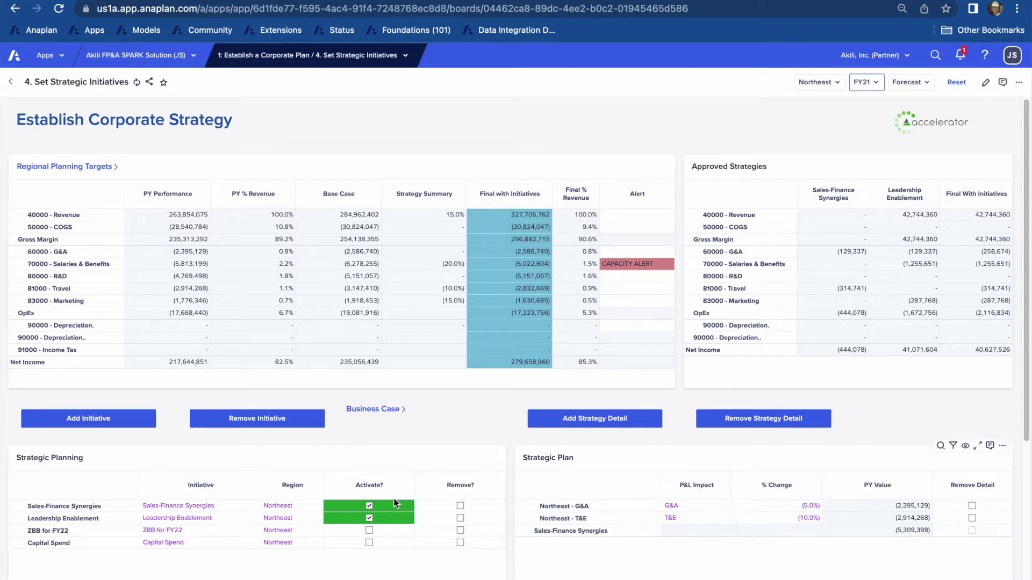
Show the Strategic Plan details for Leadership Enablement and examine the P&L Impact choices for its Northeast - G&A row.
left_click(79, 517)
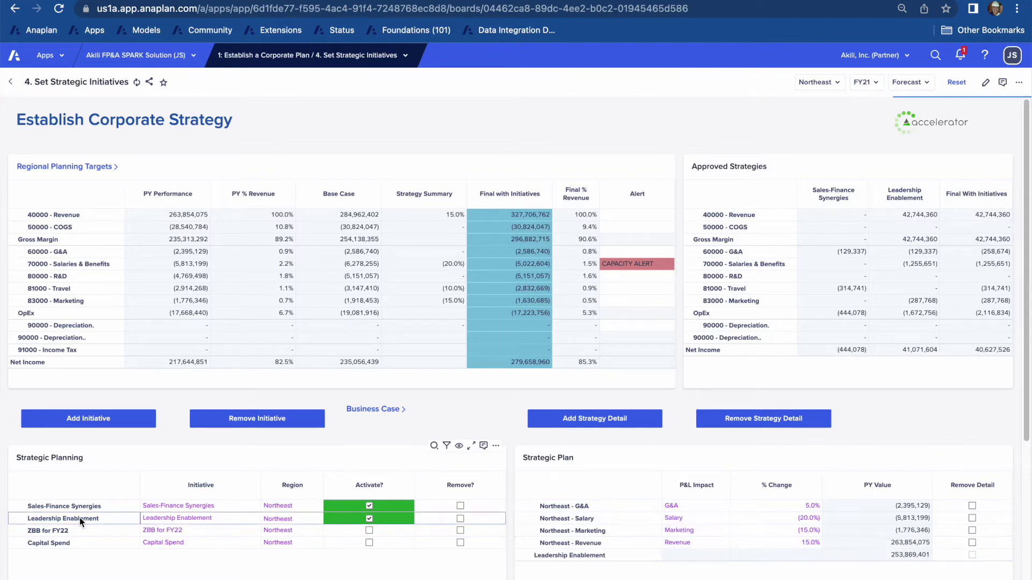
left_click(704, 507)
left_click(724, 506)
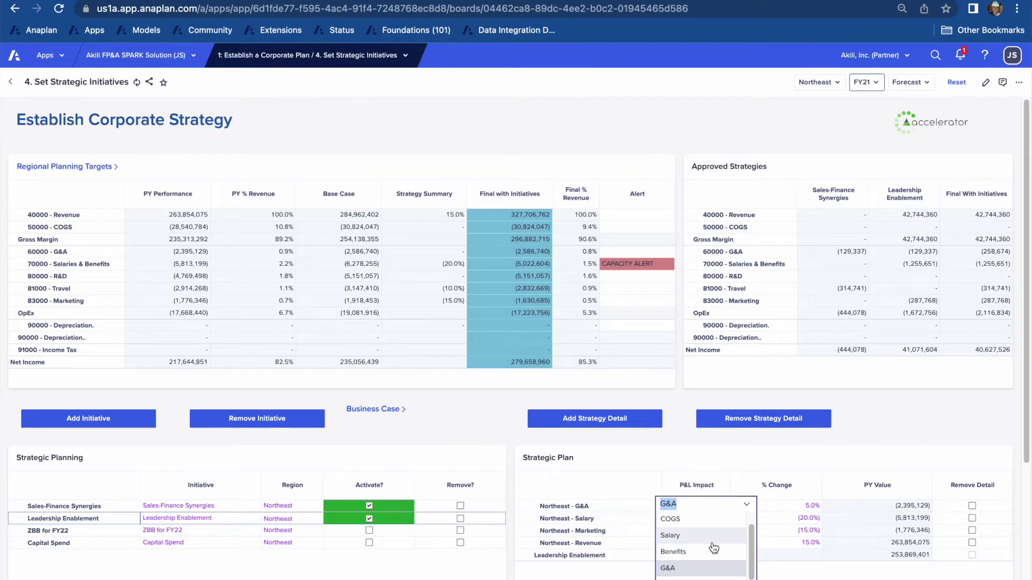
left_click(706, 467)
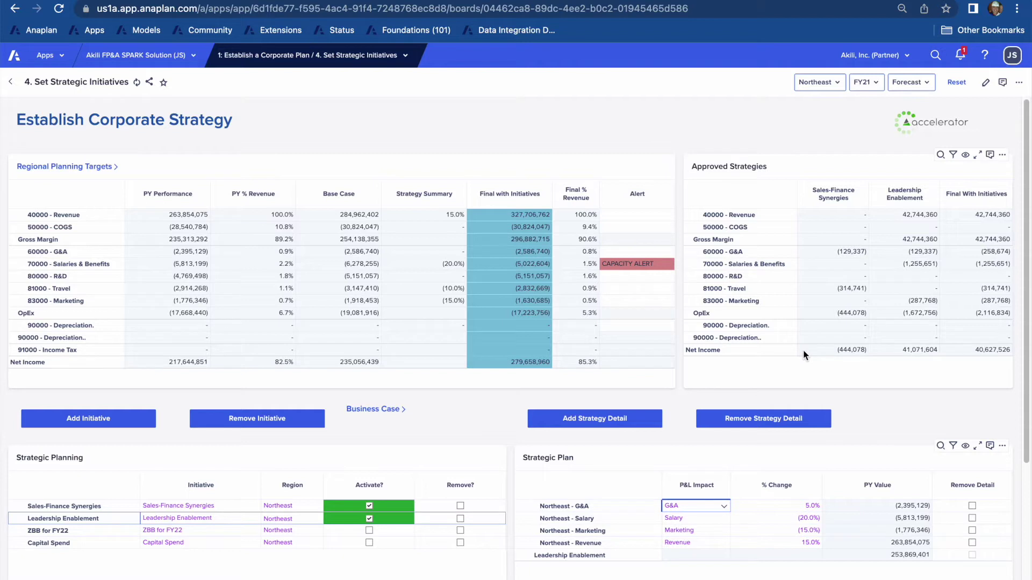
Open the regional planning targets from the corporate strategy page and show the breakdown for the US.
left_click(976, 214)
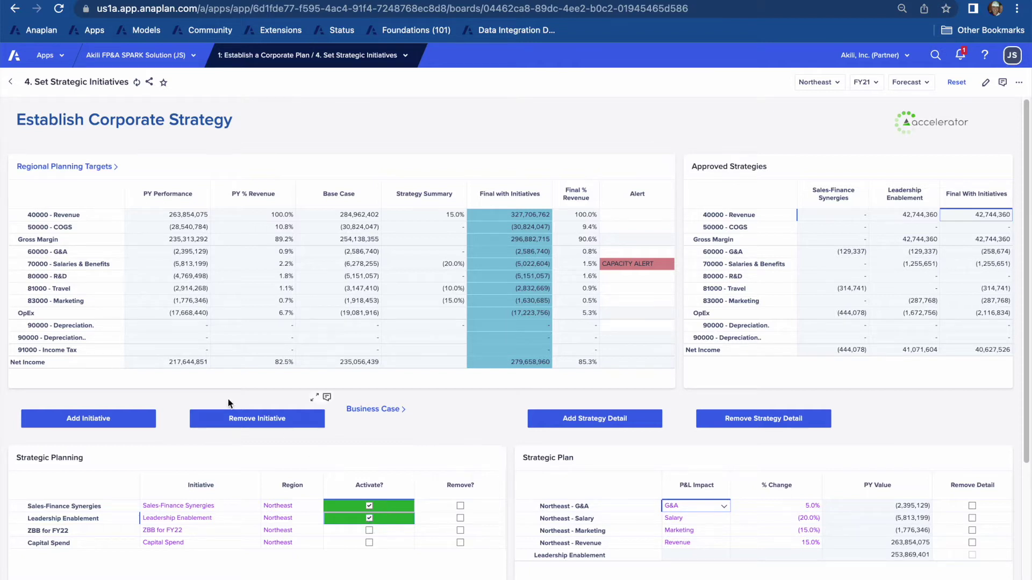
left_click(72, 166)
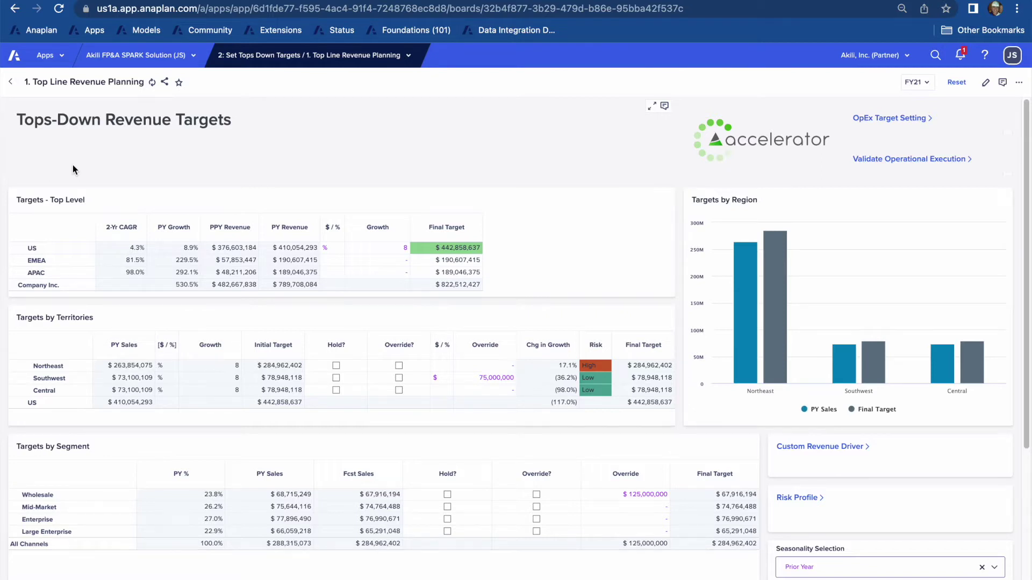
left_click(52, 253)
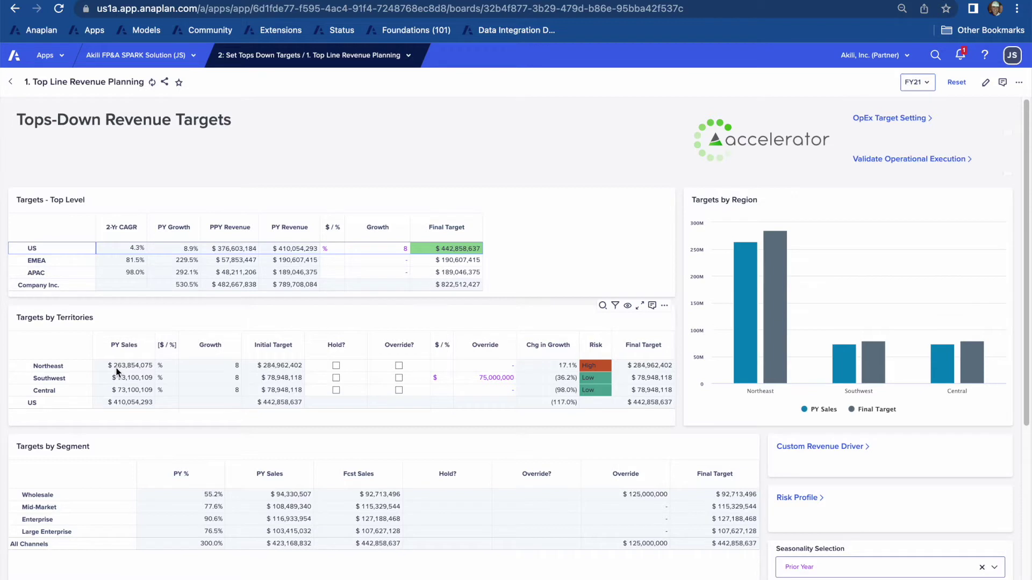
Try a US growth of 10 in the top-level targets and set it back to 8.
left_click(389, 247)
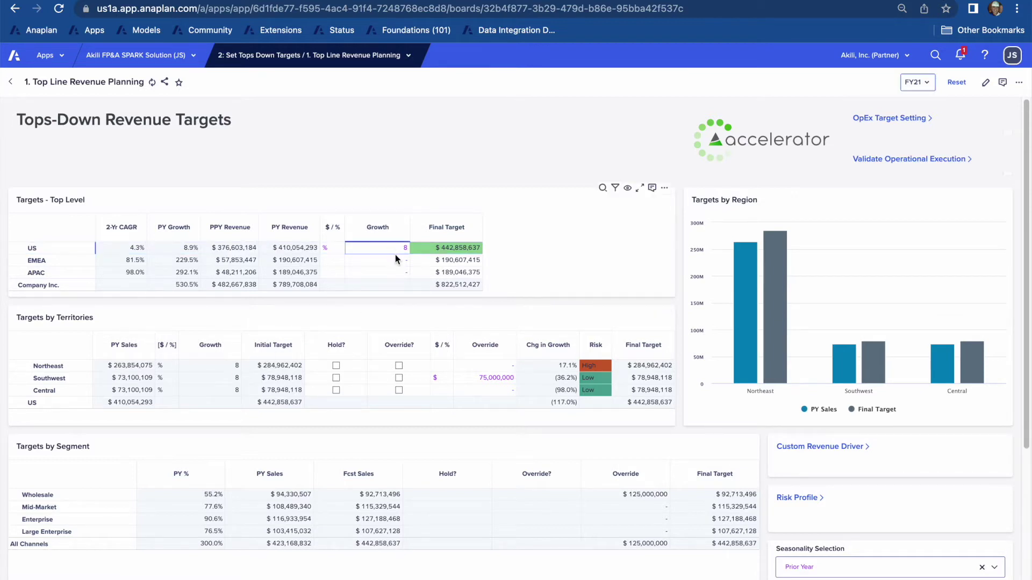
type("10")
key("Return")
left_click(377, 248)
type("8")
key("Return")
Examine the $ / % choices for the US growth target and keep %.
left_click(378, 247)
left_click(333, 248)
left_click(336, 251)
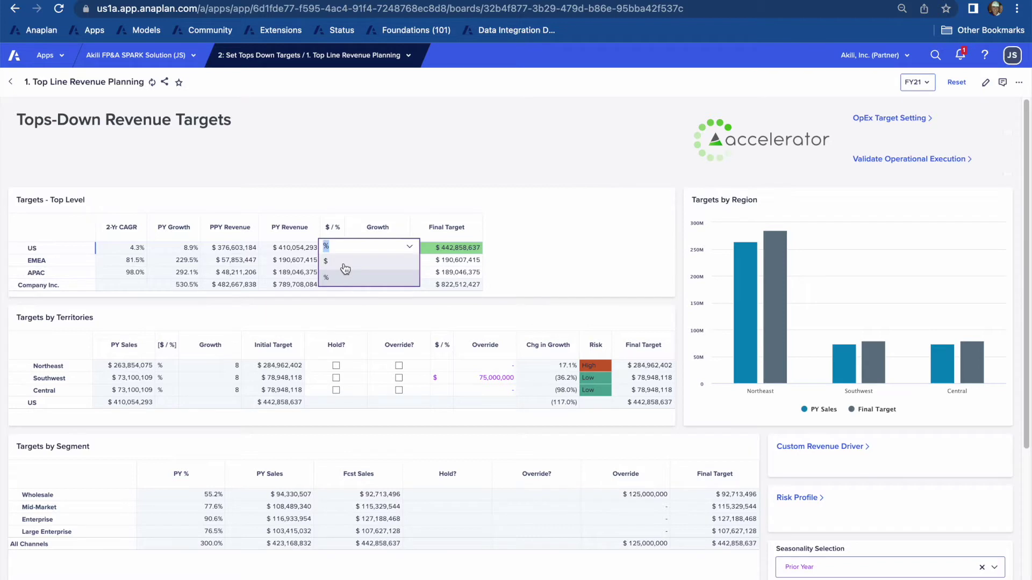
left_click(344, 276)
Try a US growth of 9% in the top-level targets and settle on 10%.
left_click(388, 251)
type("9")
key("Return")
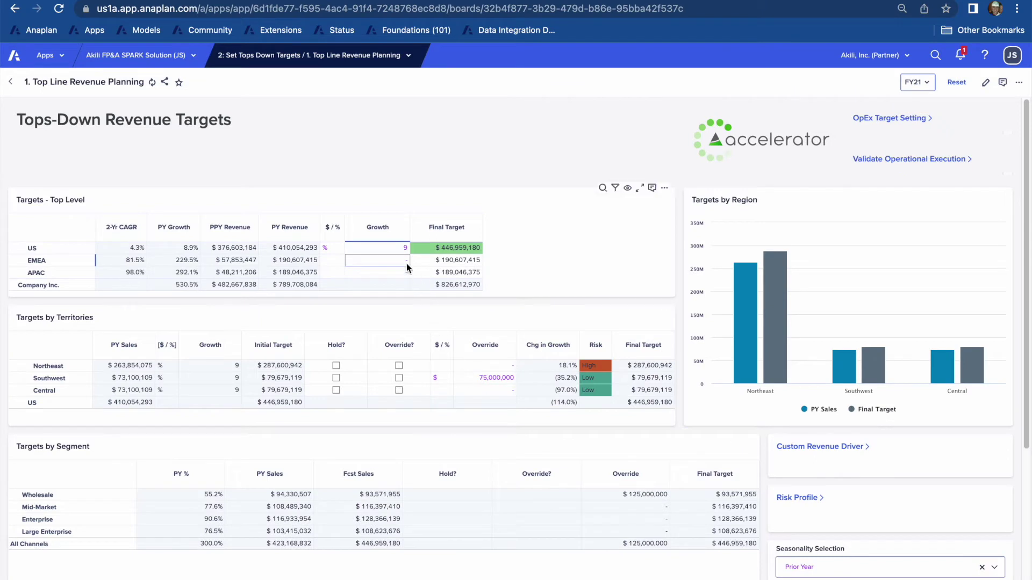
left_click(393, 248)
type("10")
key("Return")
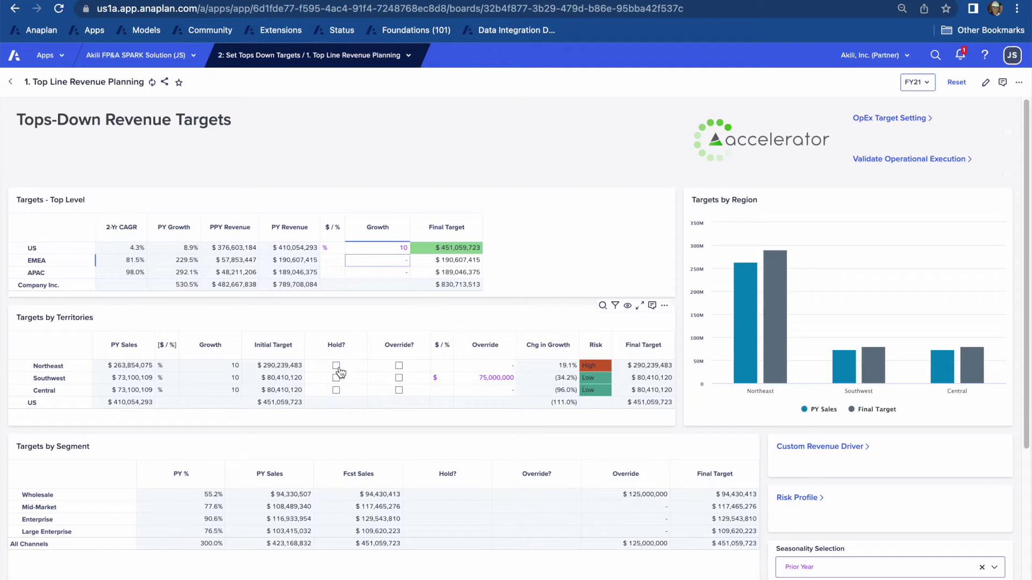
Enable the override for the Southwest territory target and check the US final target.
left_click(399, 381)
left_click(398, 380)
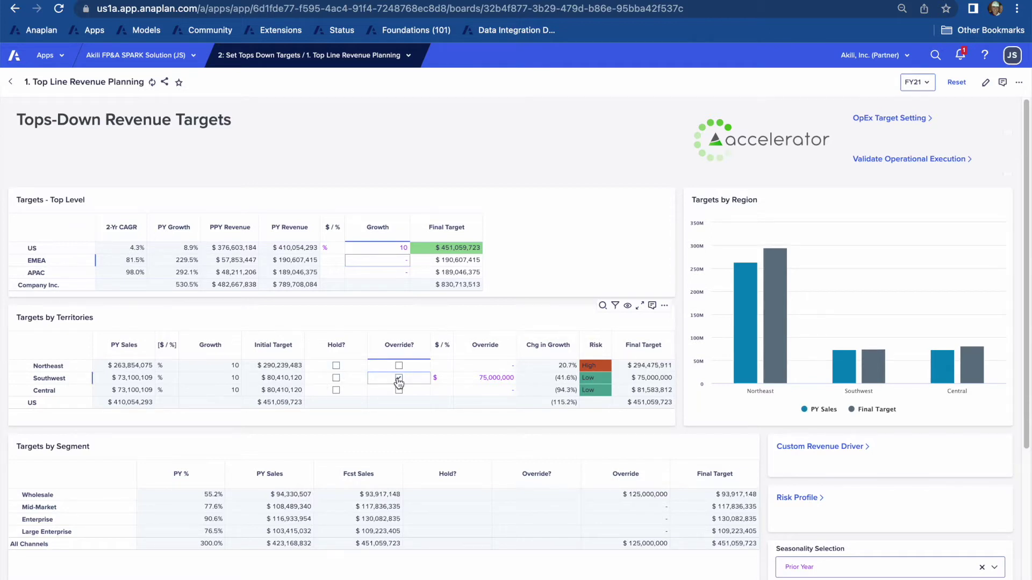
left_click(648, 404)
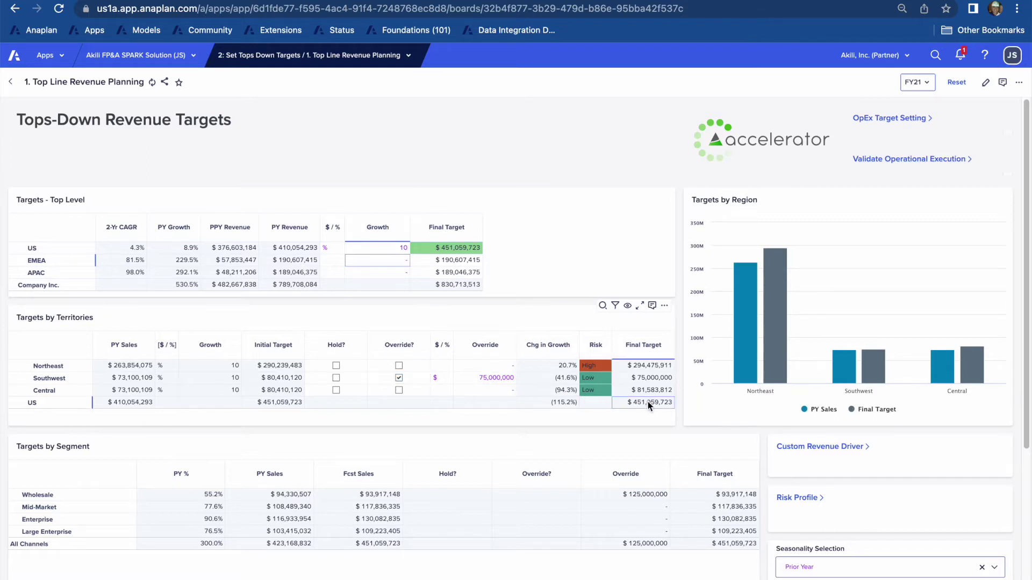
Show the segment targets for the Northeast territory and enable the override for Wholesale.
left_click(83, 369)
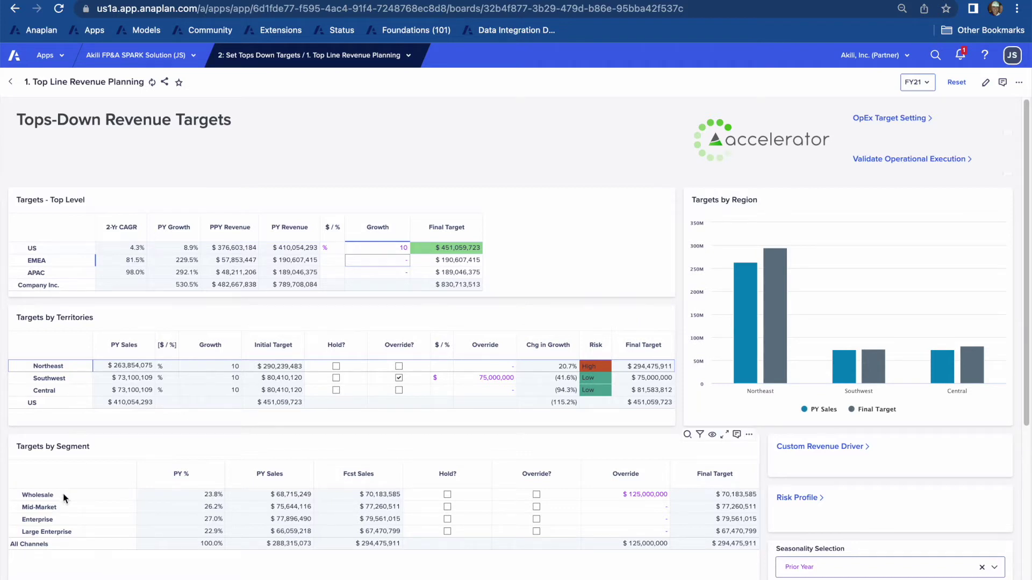
left_click(539, 500)
left_click(537, 498)
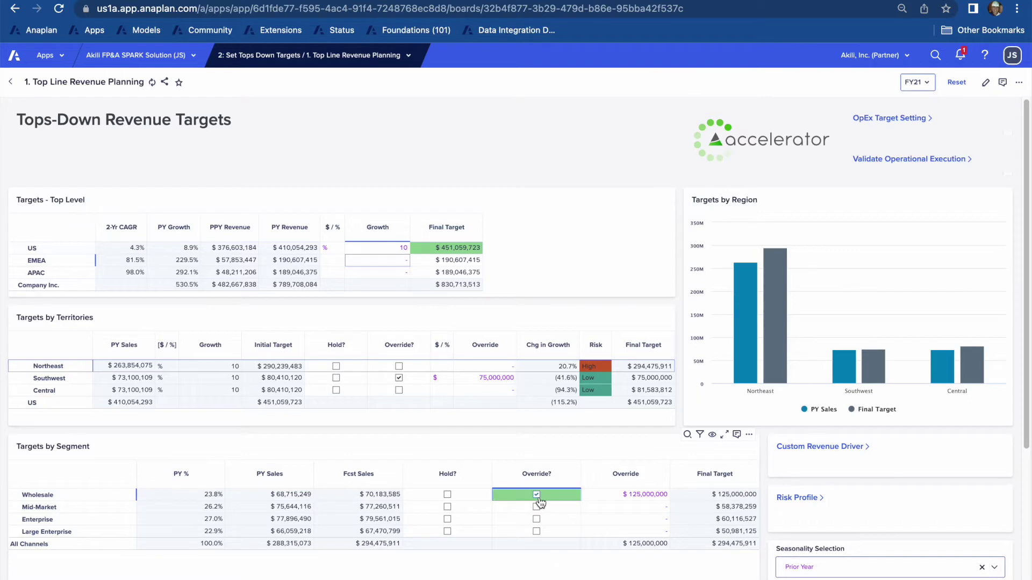
Open OpEx target setting and show the tops down allocations for 60000 - G&A.
left_click(894, 121)
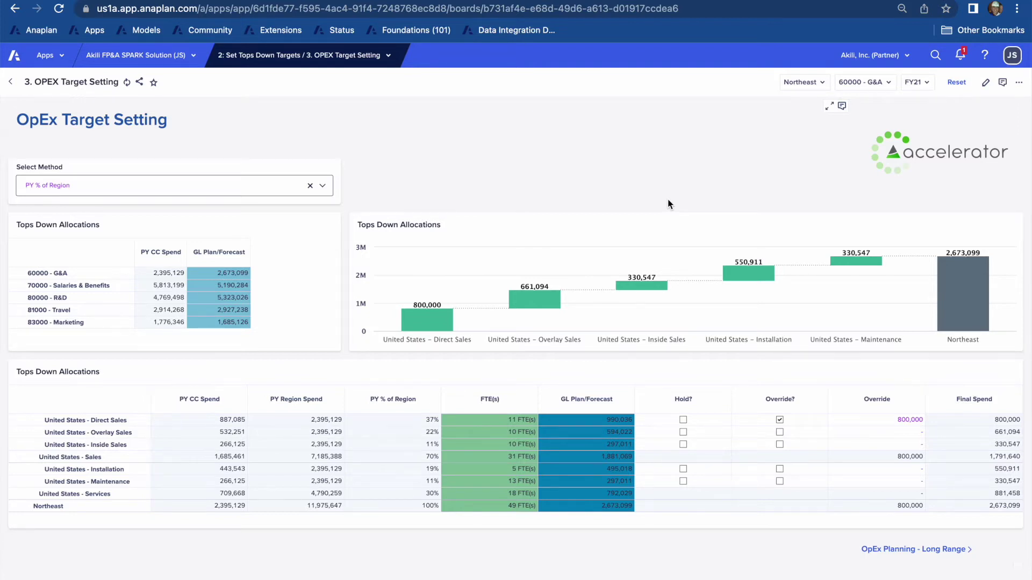
left_click(77, 276)
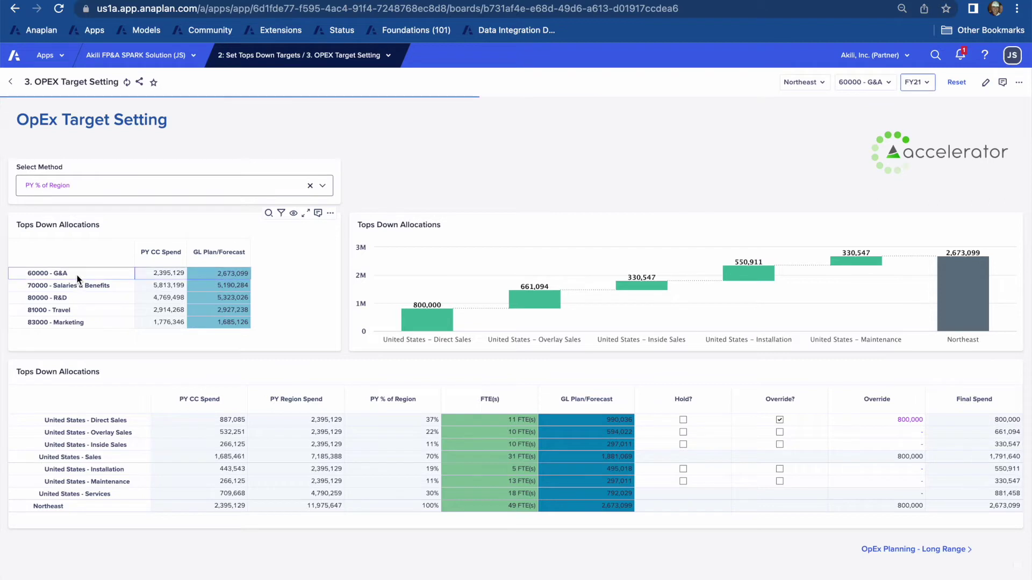
left_click(76, 283)
left_click(76, 276)
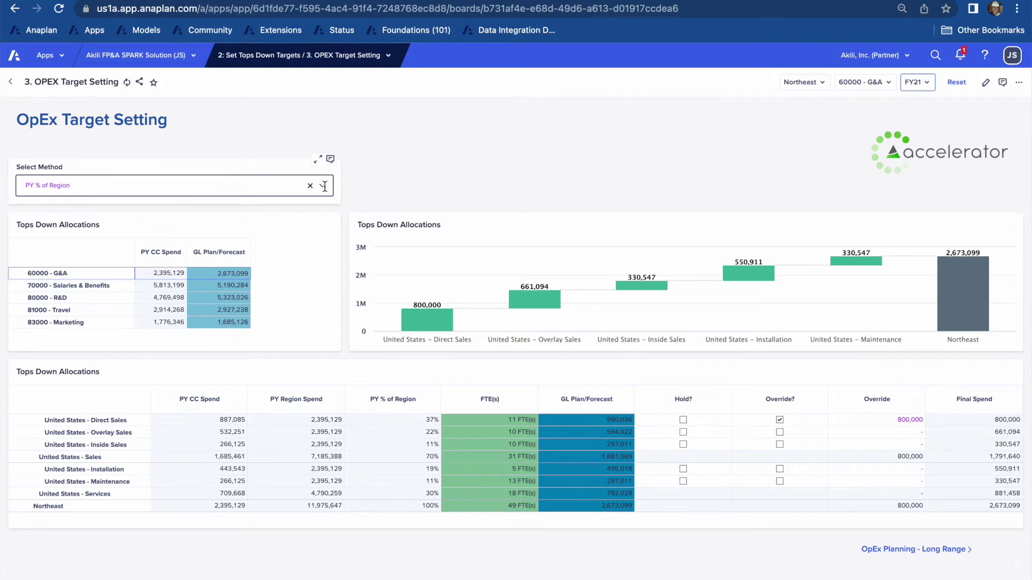
Set the allocation method to FTE(s) Pct and switch the United States - Direct Sales override off and back on.
left_click(324, 186)
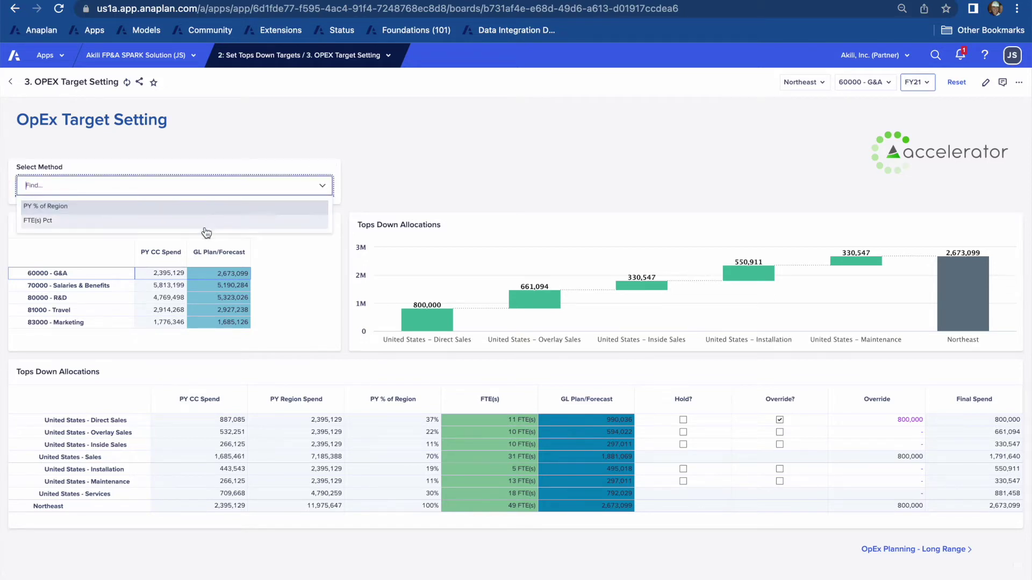
left_click(206, 227)
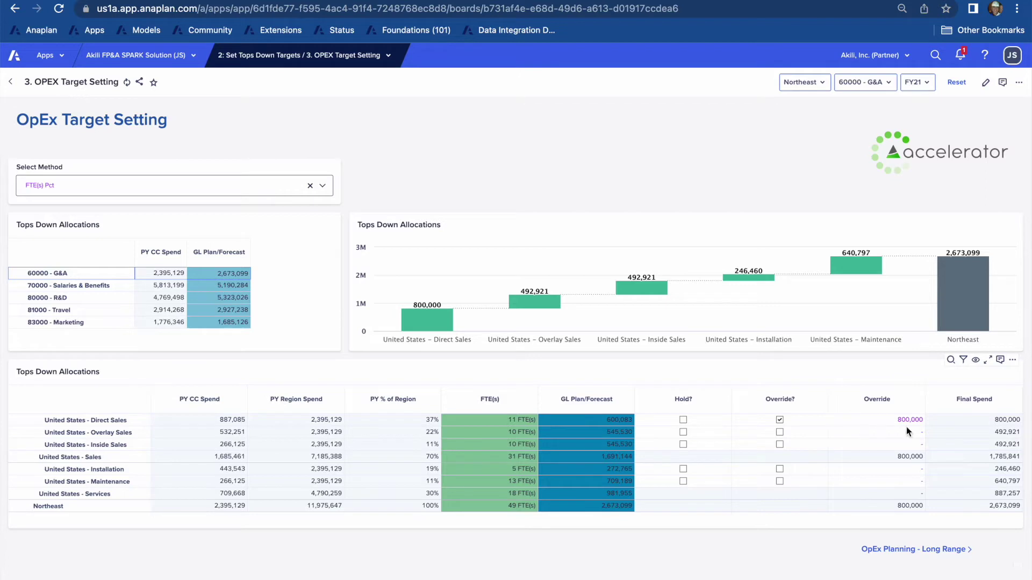
left_click(779, 420)
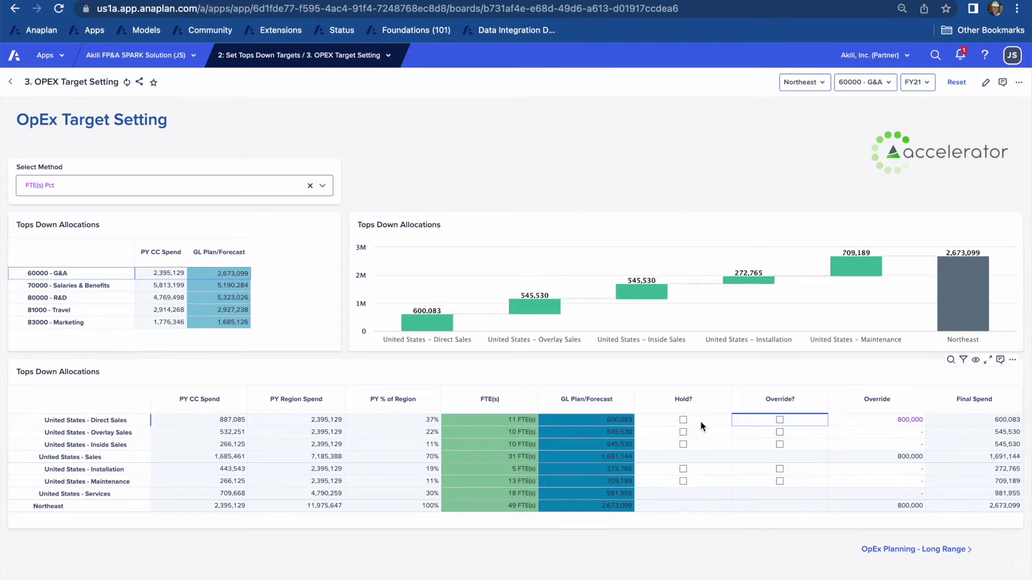
left_click(779, 422)
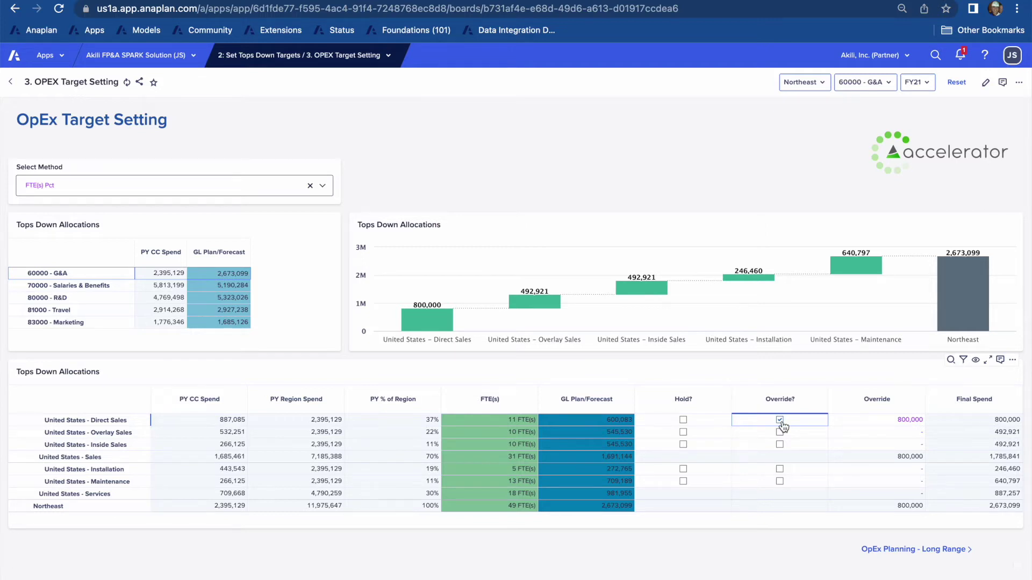
Open the long-range OpEx plan and try % of Revenue as the G&A methodology before restoring Annual % Increase/(Decrease).
left_click(893, 551)
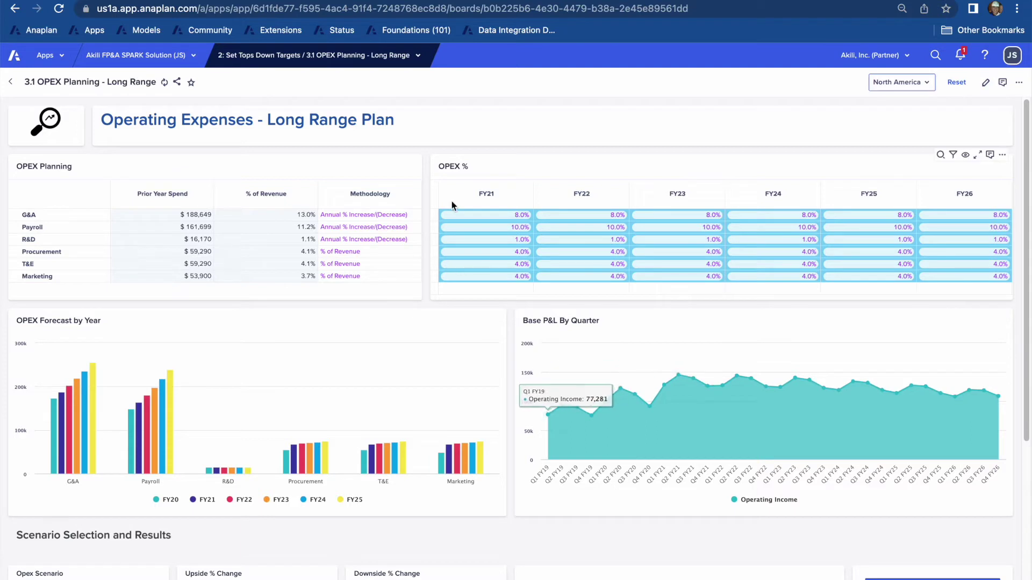
left_click(376, 216)
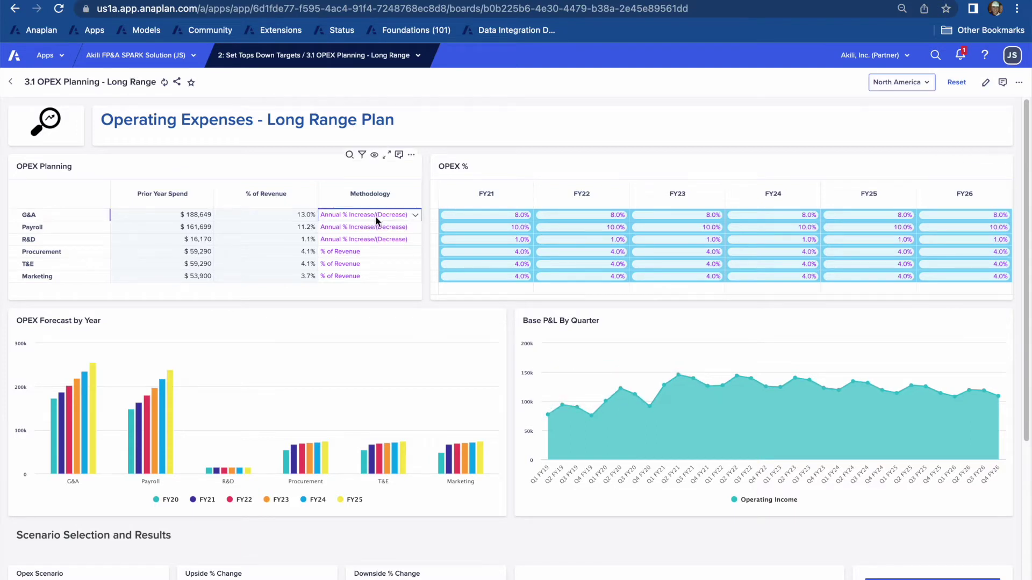
left_click(417, 217)
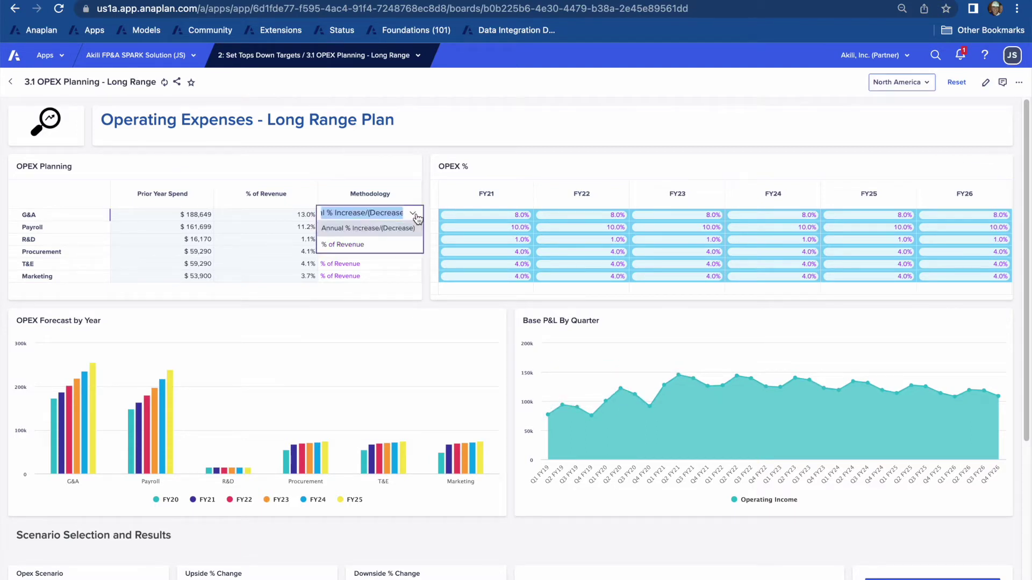
left_click(382, 251)
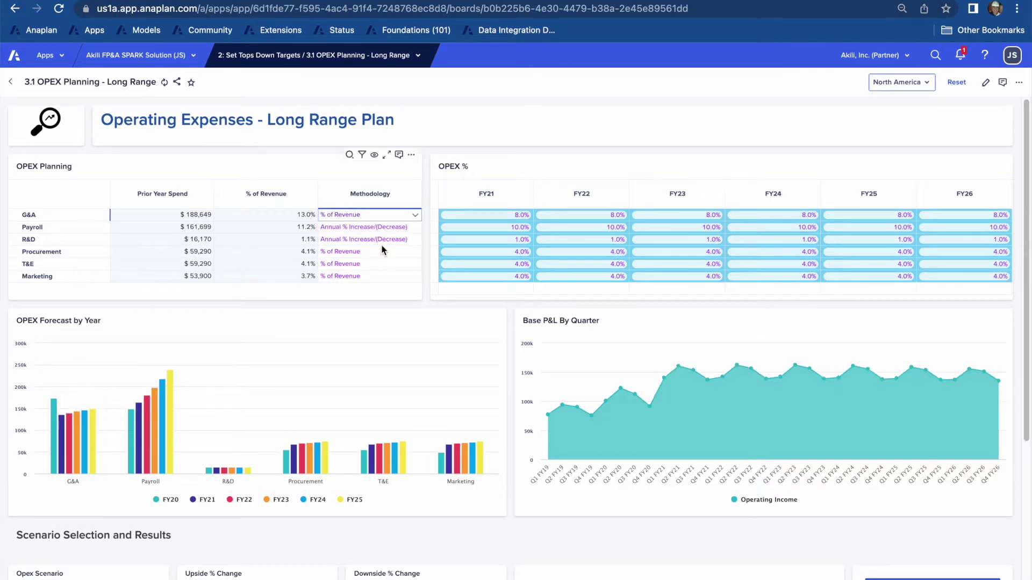
left_click(414, 216)
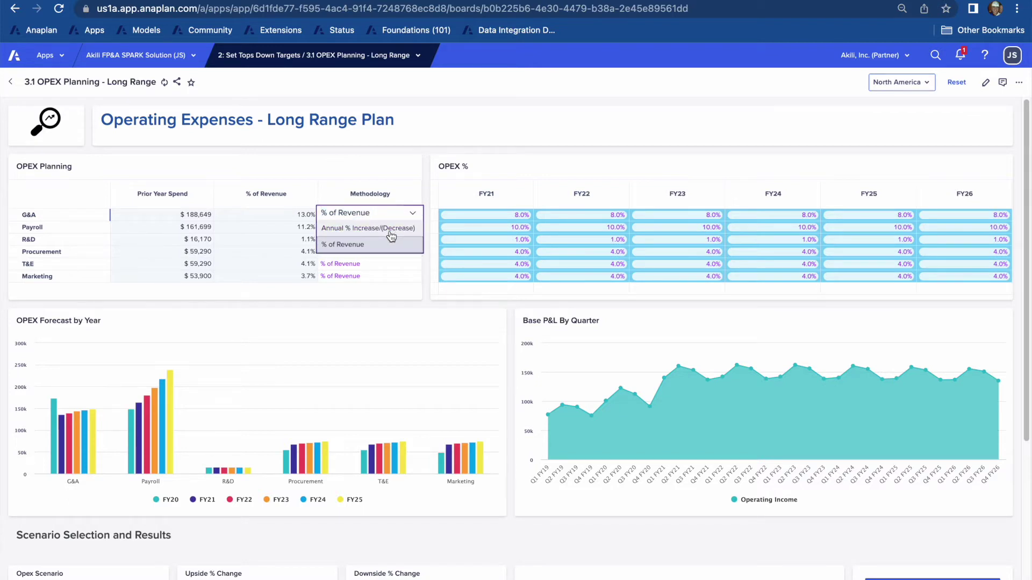
left_click(390, 231)
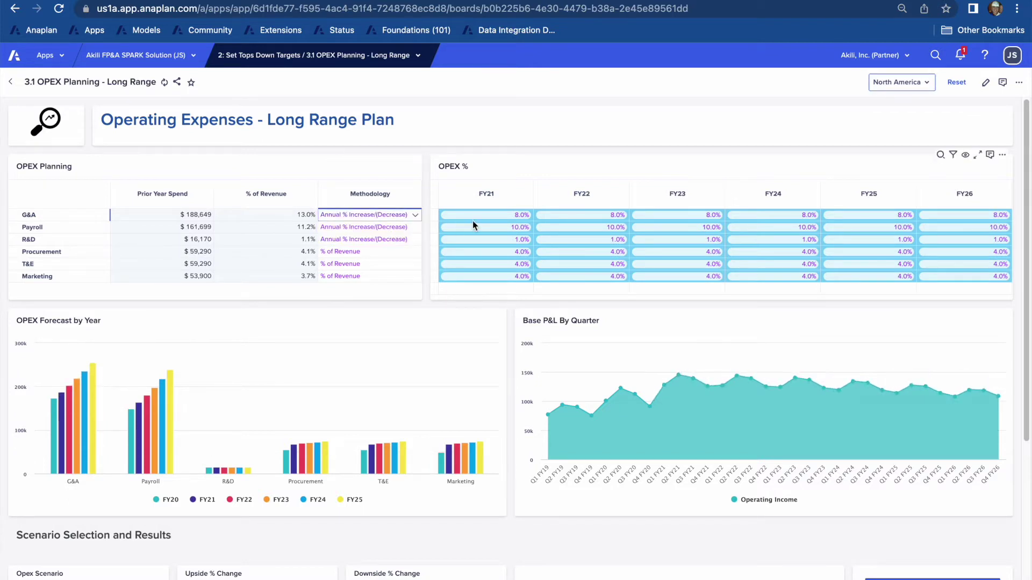
Set the G&A OPEX % for FY21 to 10% and copy it across FY22 through FY26.
left_click(487, 217)
type("0.1")
key("Return")
key("Up")
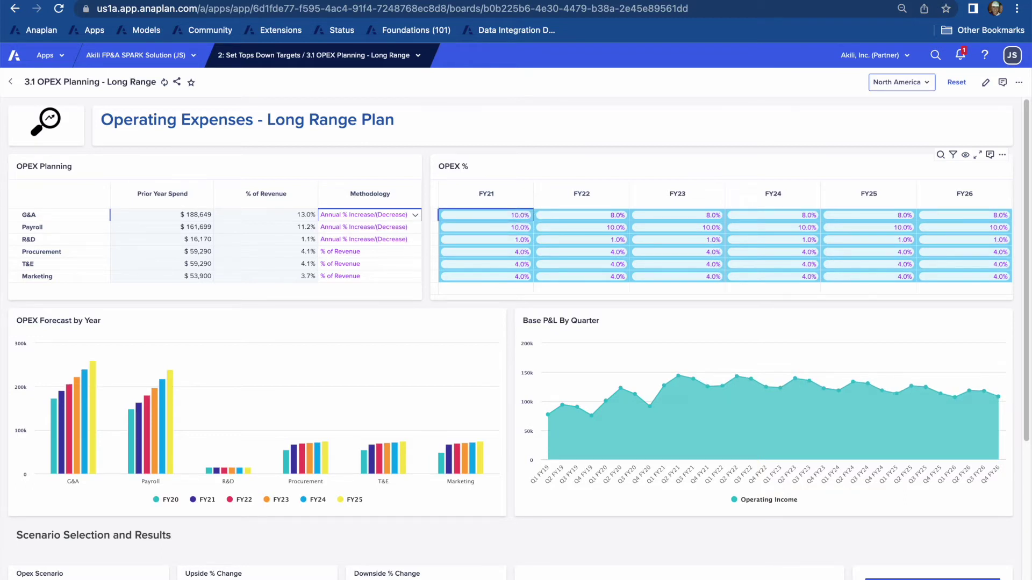
key("shift+Right")
key("shift+Right")
key("shift+Right")
key("shift+Right")
key("shift+Right")
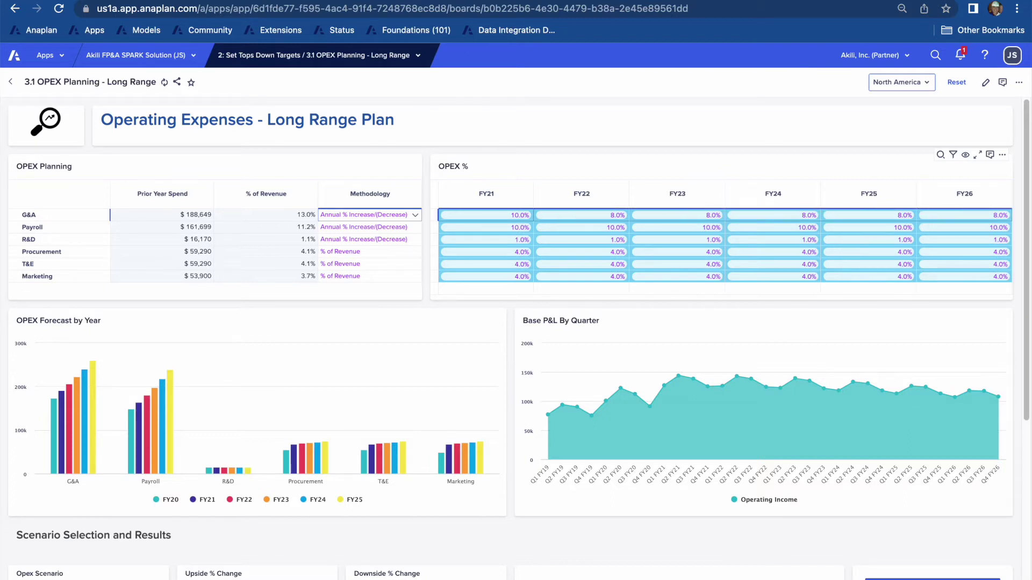
key("ctrl+r")
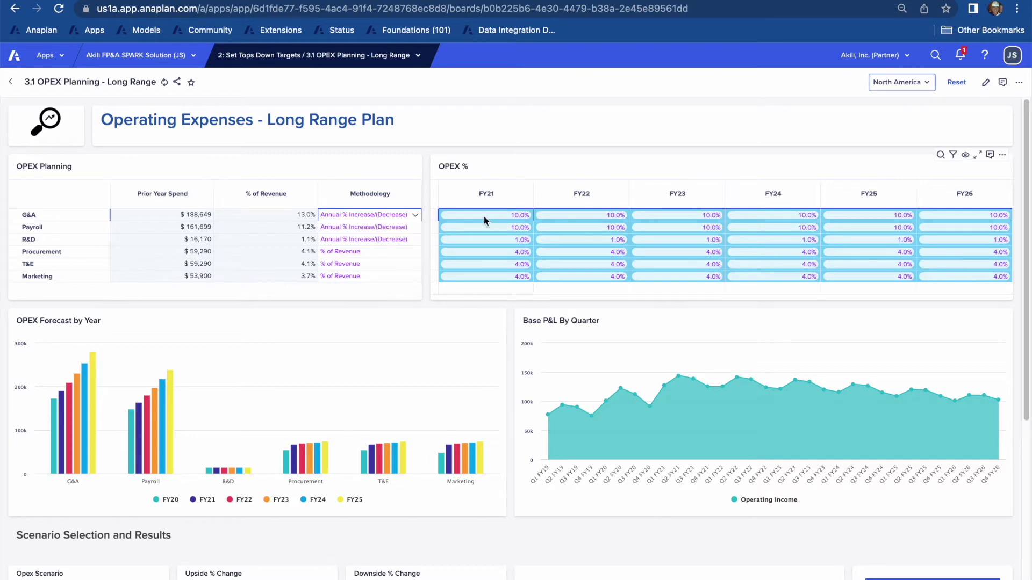
Return to the top line revenue targets and open the operational execution validation page.
left_click(10, 82)
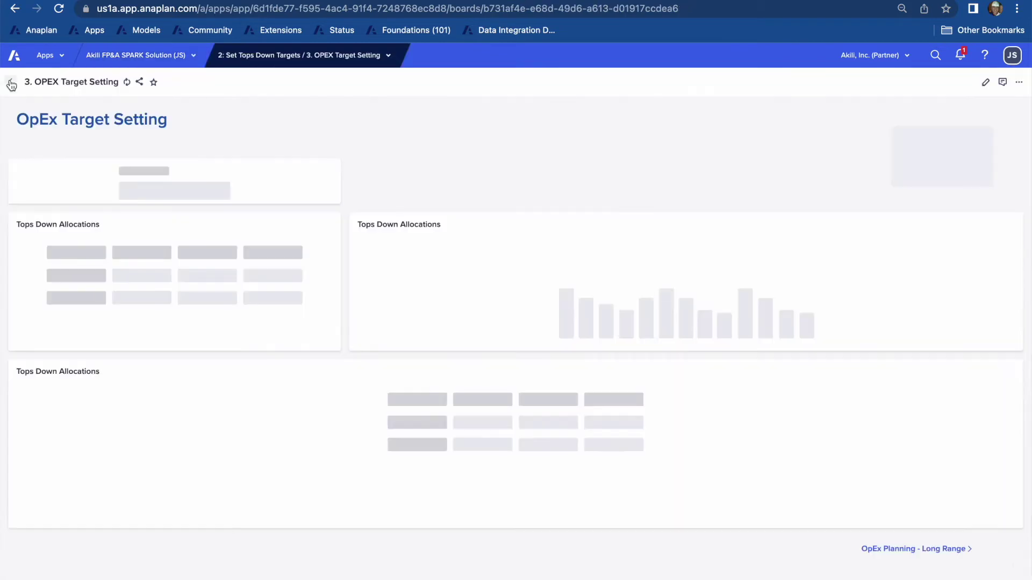
left_click(10, 82)
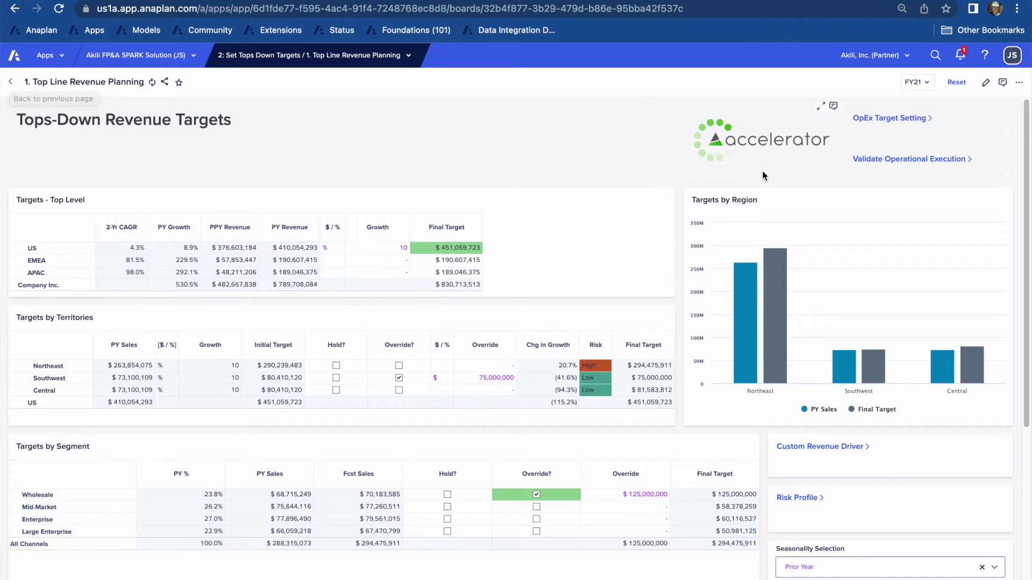
left_click(911, 161)
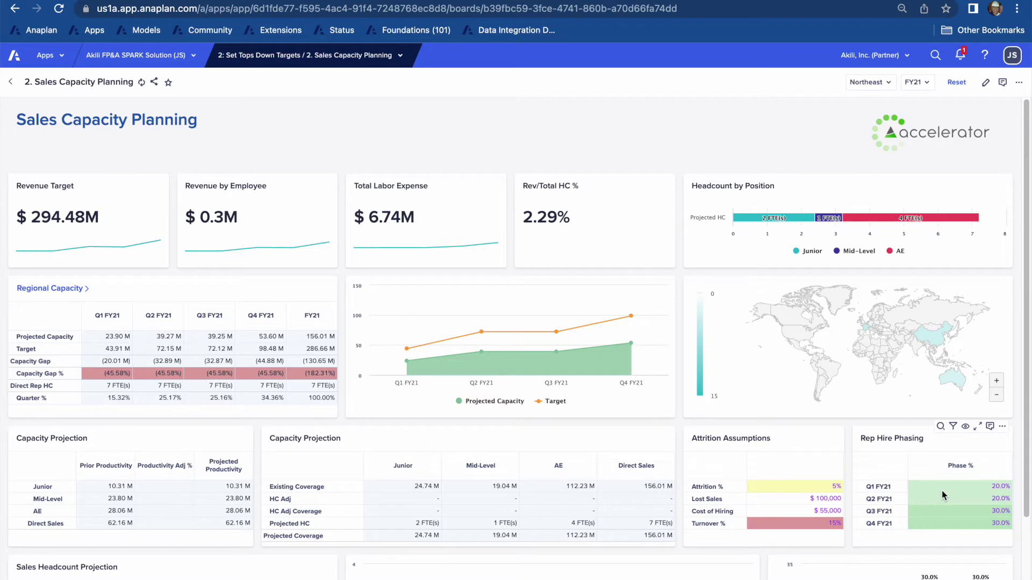
Show sales capacity for United States - Direct Sales and examine the Q2 FY21 projected capacity against target in the chart.
left_click(867, 82)
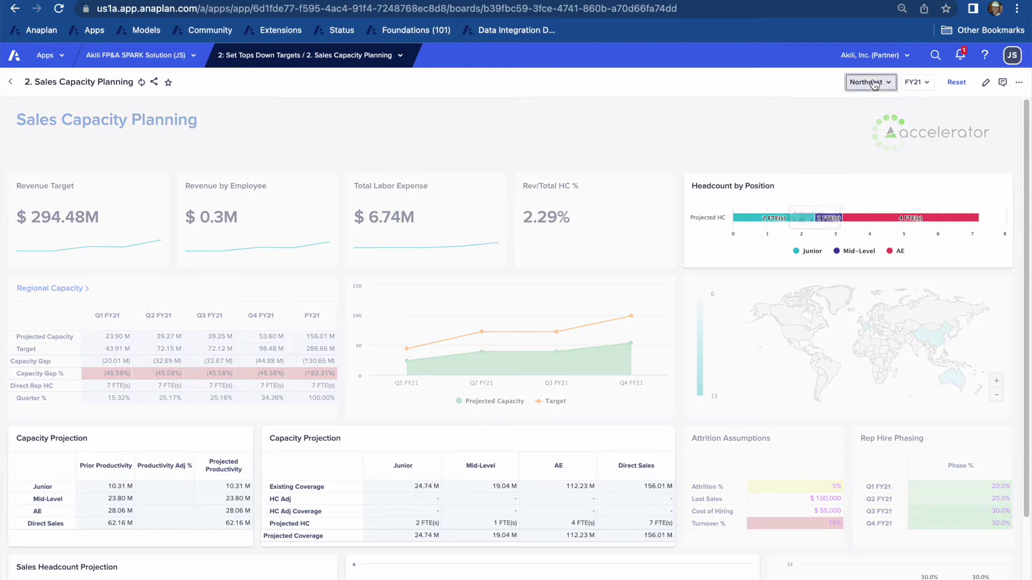
left_click(907, 208)
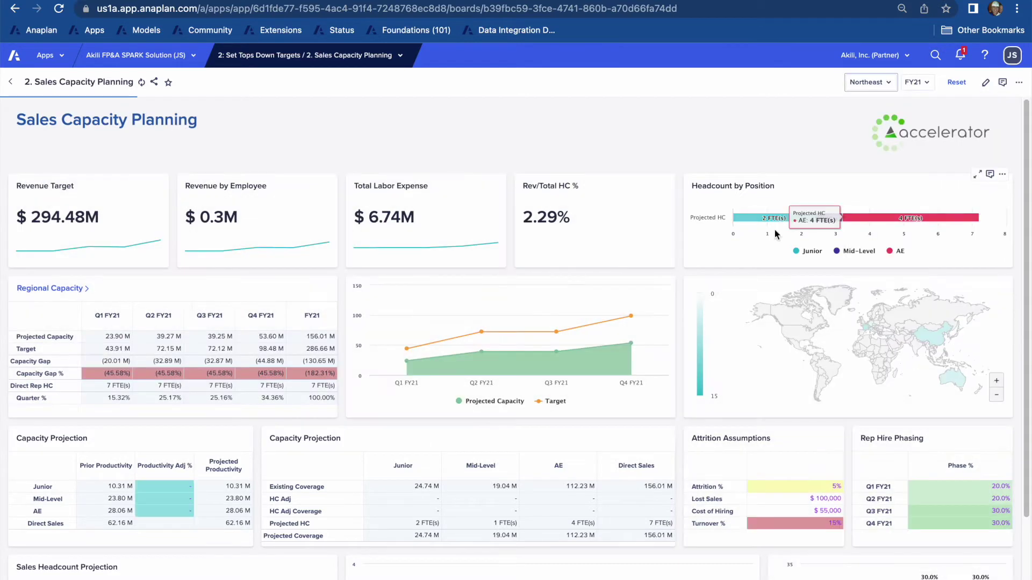
mouse_move(621, 319)
mouse_move(464, 359)
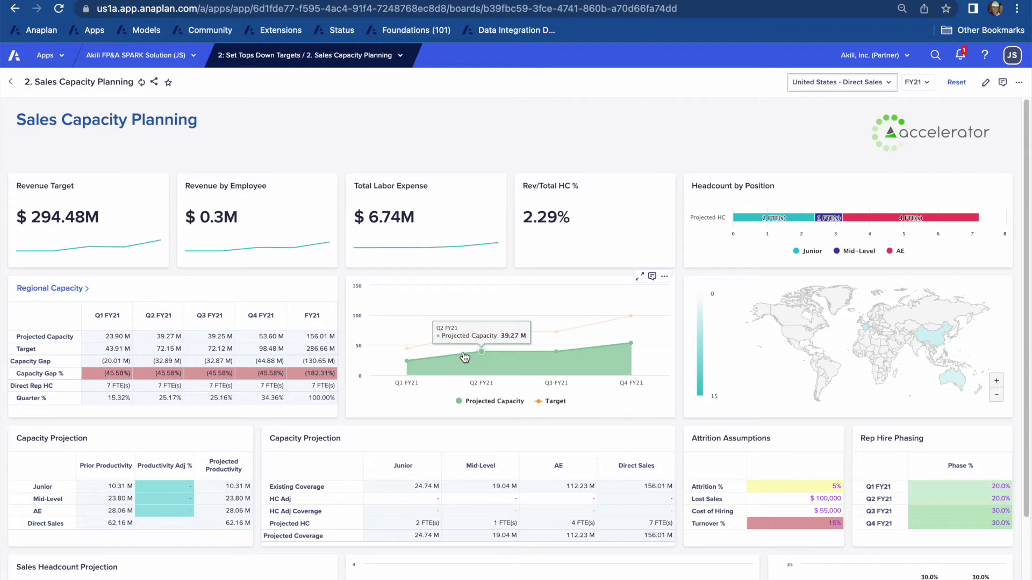
mouse_move(487, 337)
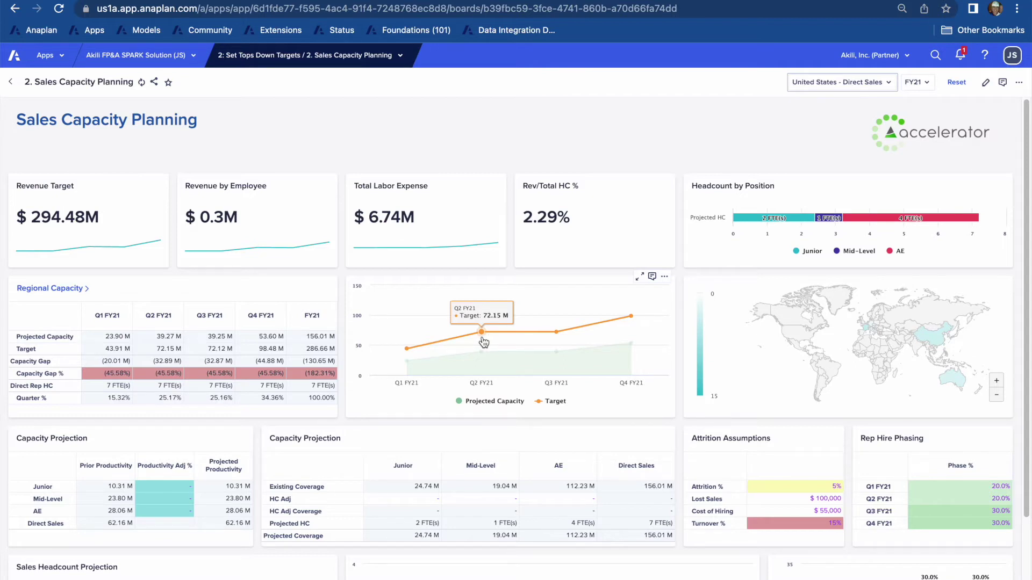
Set the Productivity Adj % to 15% for Junior and copy it down to Mid-Level and AE.
left_click(173, 487)
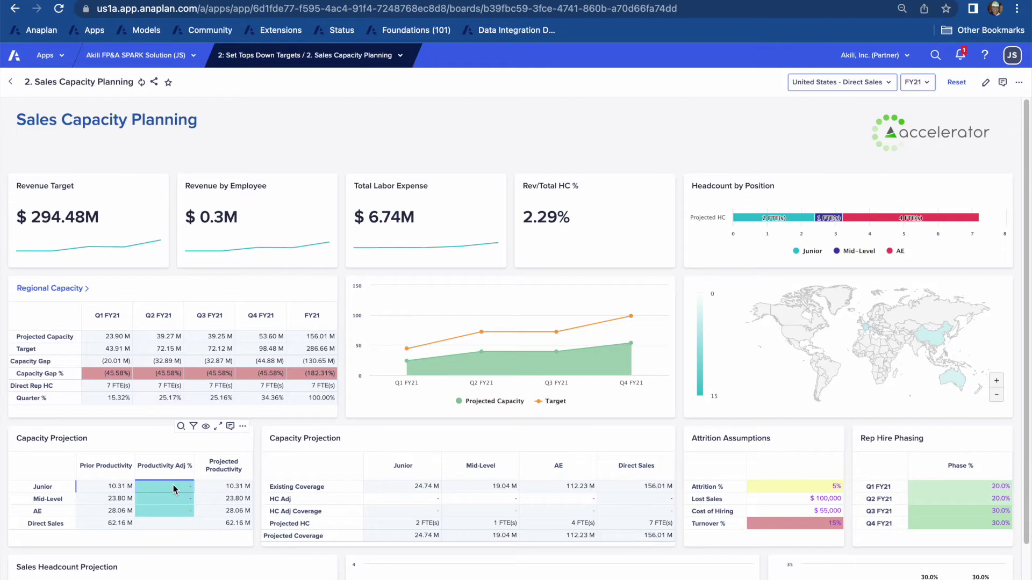
type("15")
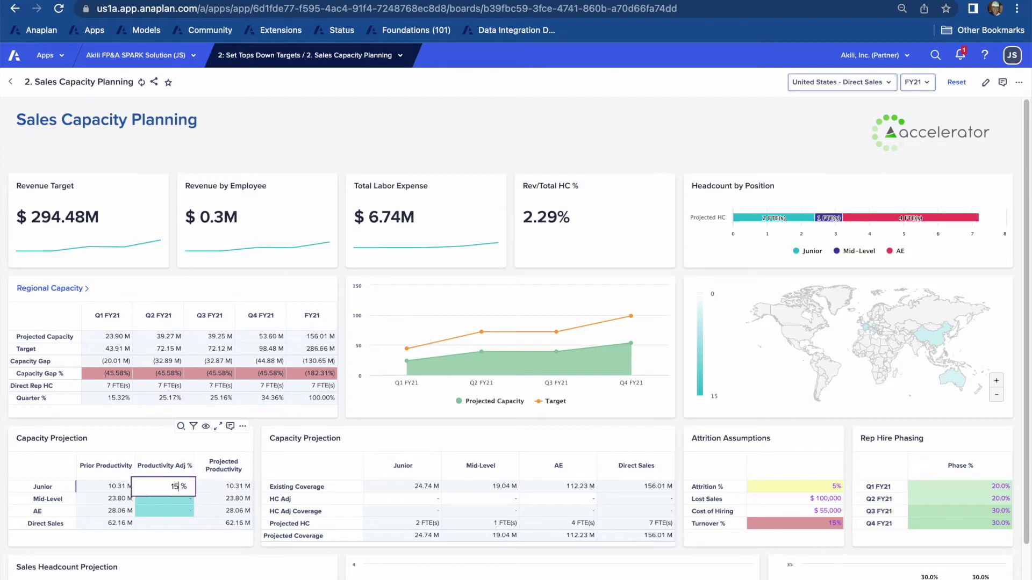
key("Return")
key("shift+Down")
key("shift+Down")
key("ctrl+d")
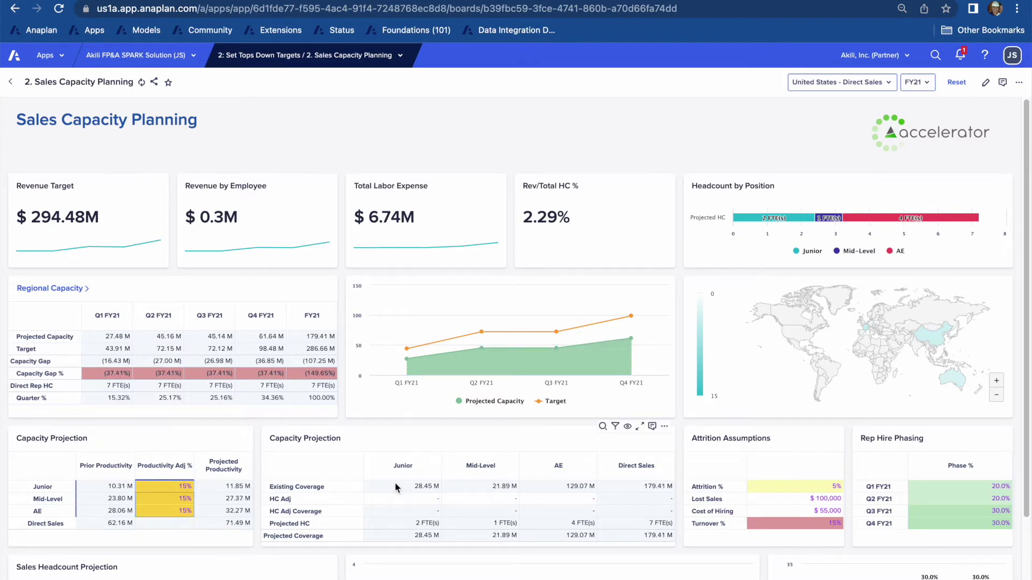
Set the HC Adj to 2 FTEs each for Junior, Mid-Level and AE in the Capacity Projection.
left_click(414, 502)
type("2")
key("Tab")
type("2")
key("Tab")
type("2")
key("Tab")
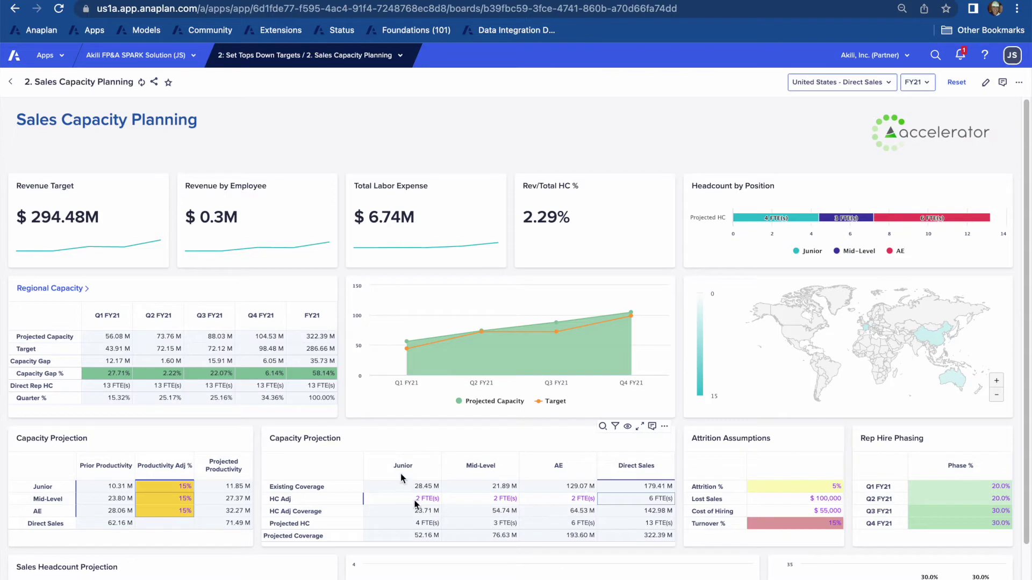
Return to the app's navigation menu page and open Set Bottom Up Budget.
scroll(411, 489, "down", 2)
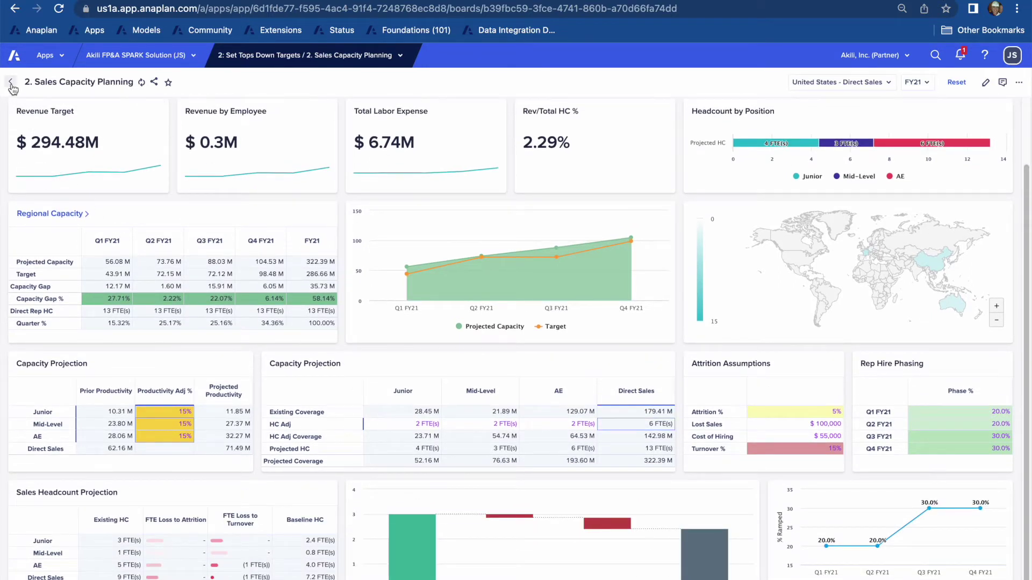
left_click(298, 58)
mouse_move(273, 132)
left_click(365, 131)
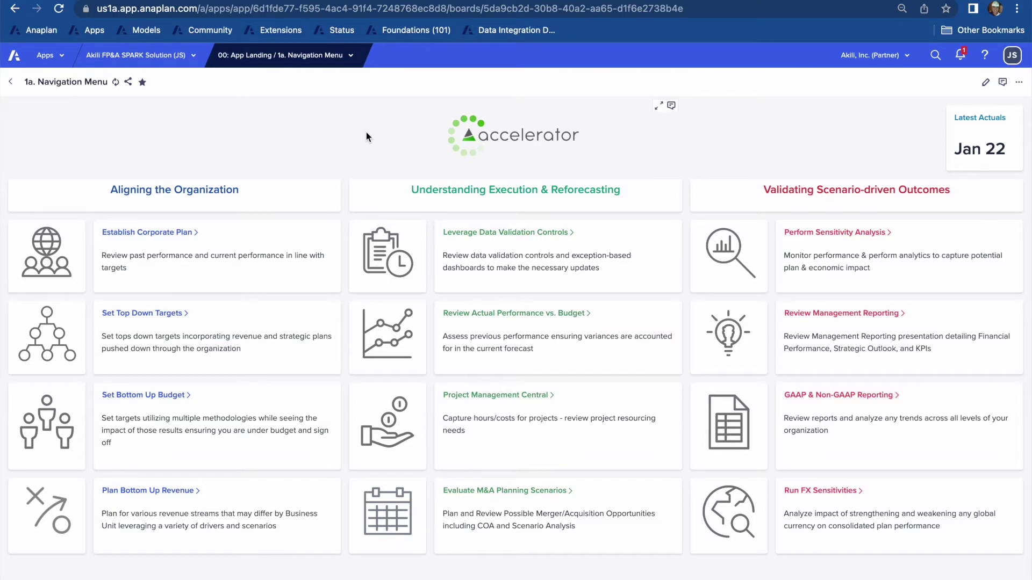
left_click(164, 399)
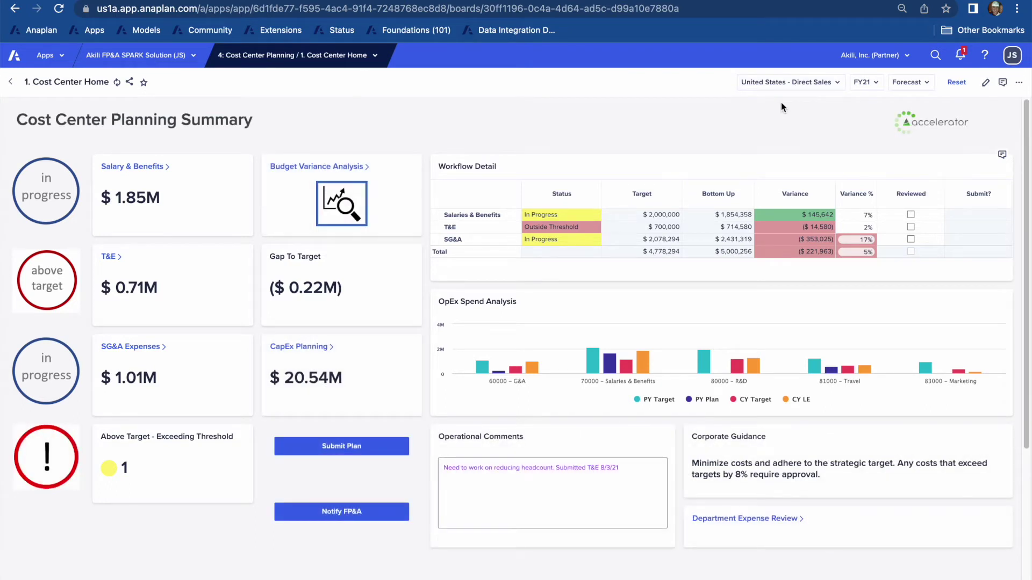
View the cost center summary for United States - Overlay Sales and switch back to United States - Direct Sales.
left_click(810, 88)
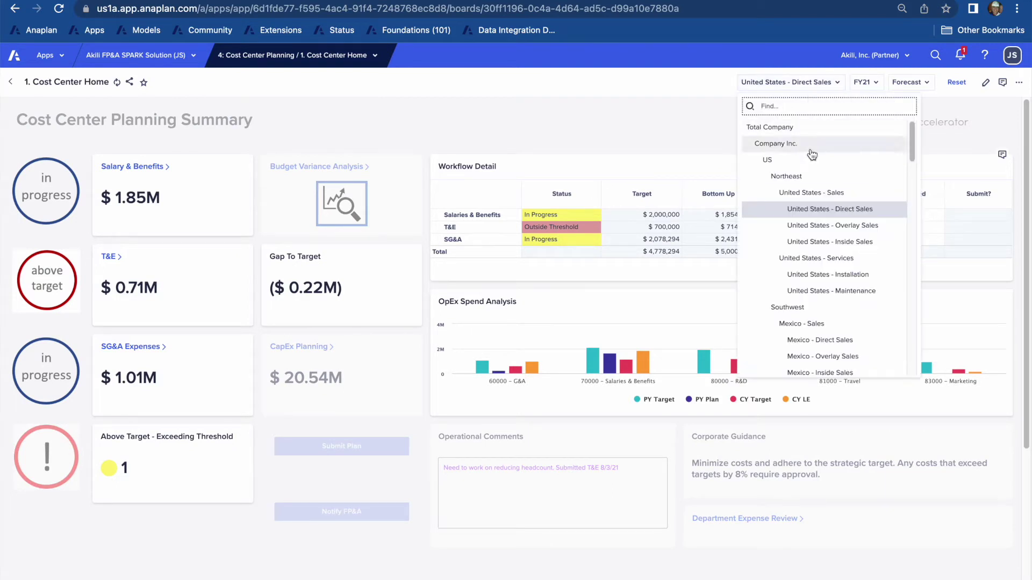
left_click(817, 228)
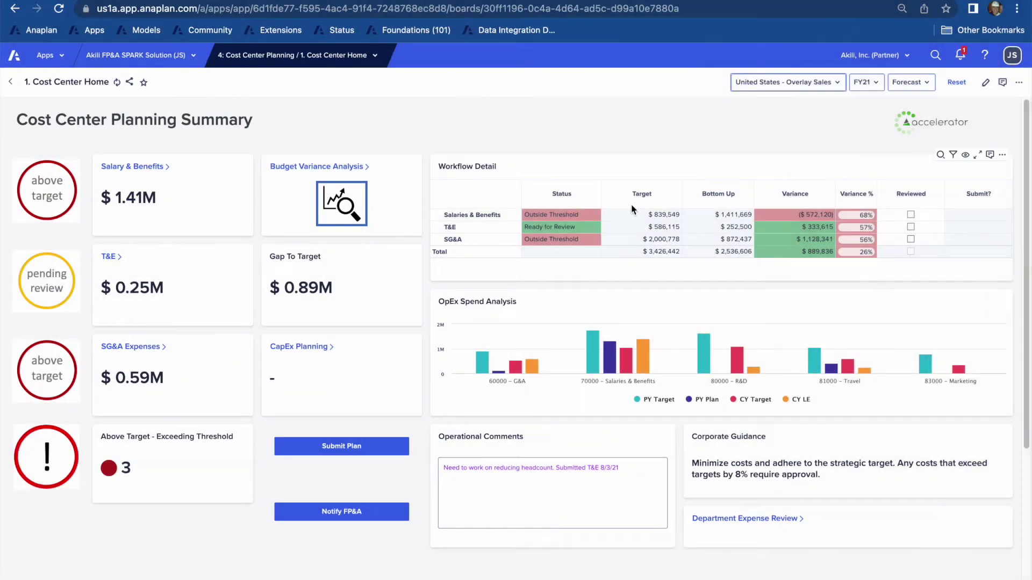
left_click(798, 86)
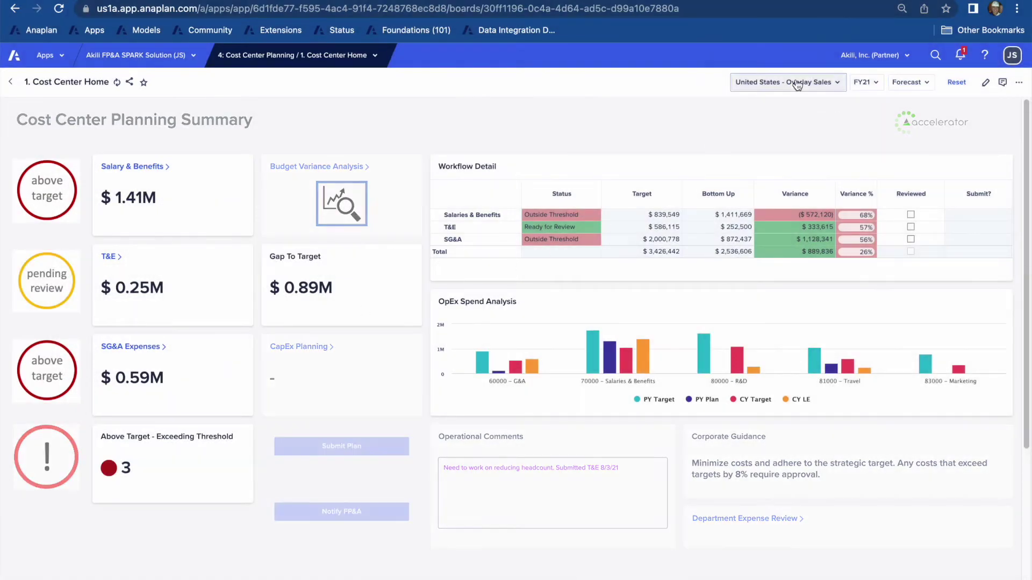
left_click(795, 206)
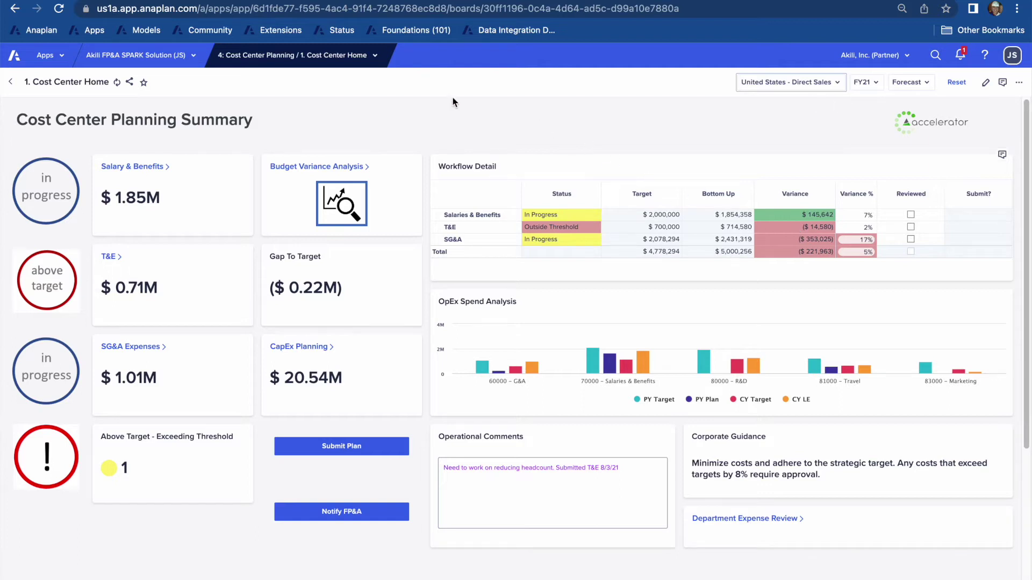
Go through the navigation menu page to the data validation controls and view the Anaplan Architecture diagram.
left_click(374, 59)
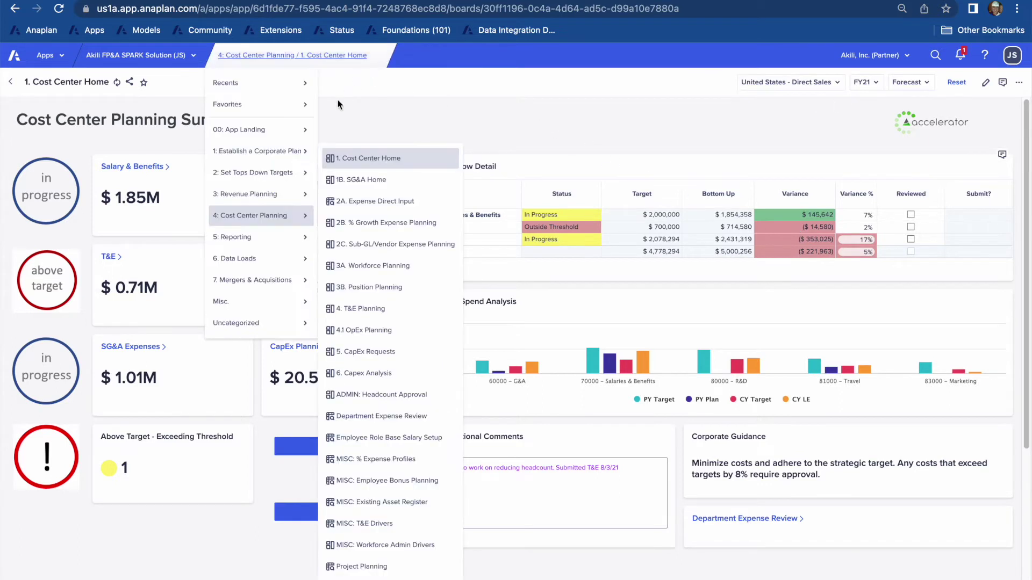
mouse_move(288, 132)
left_click(334, 130)
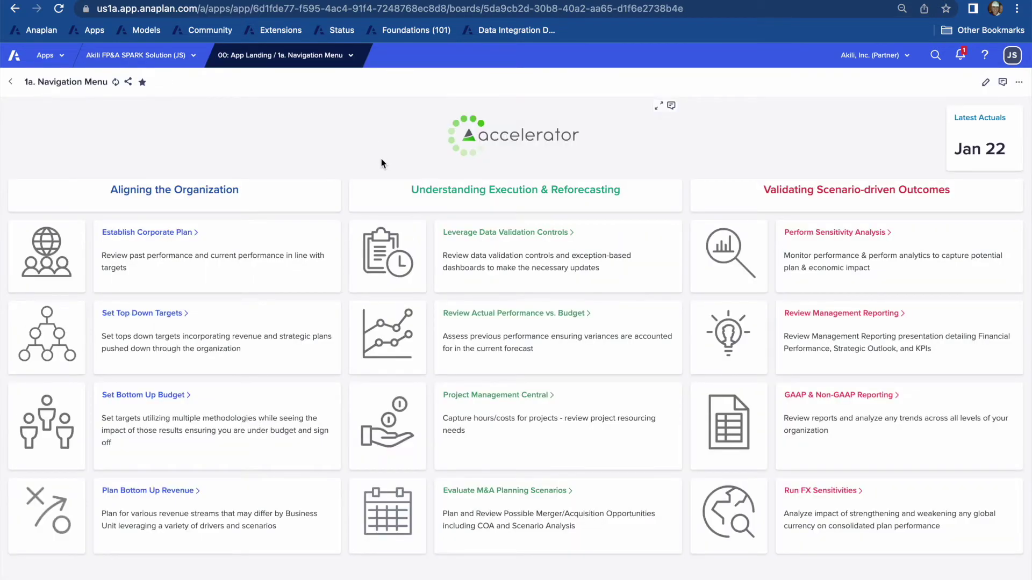
left_click(487, 235)
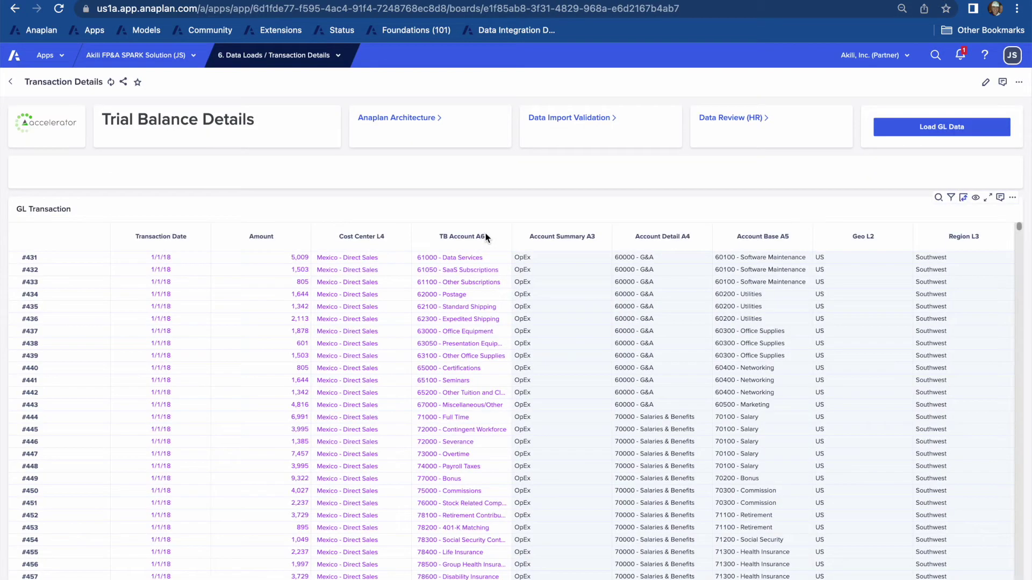
left_click(419, 123)
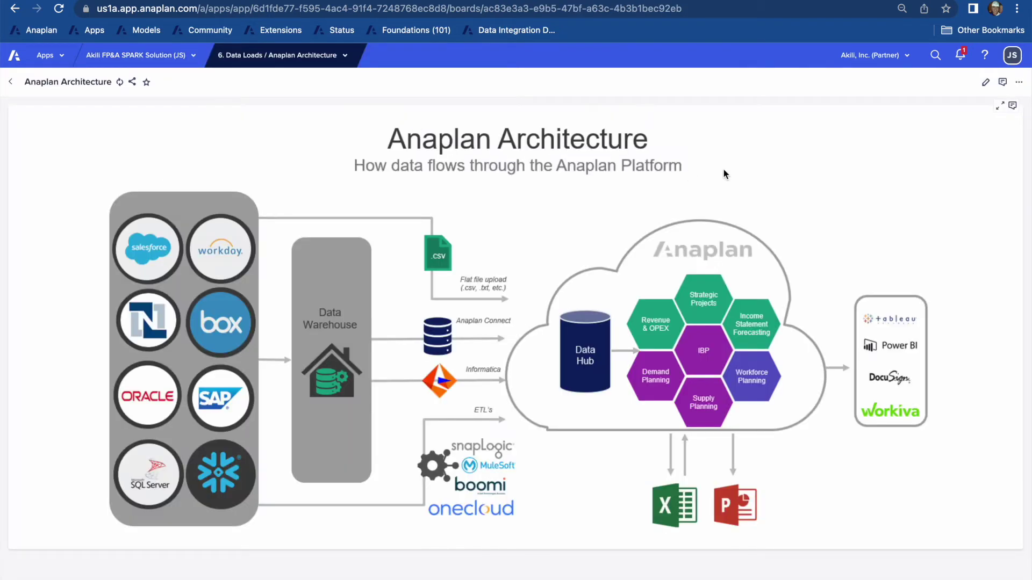
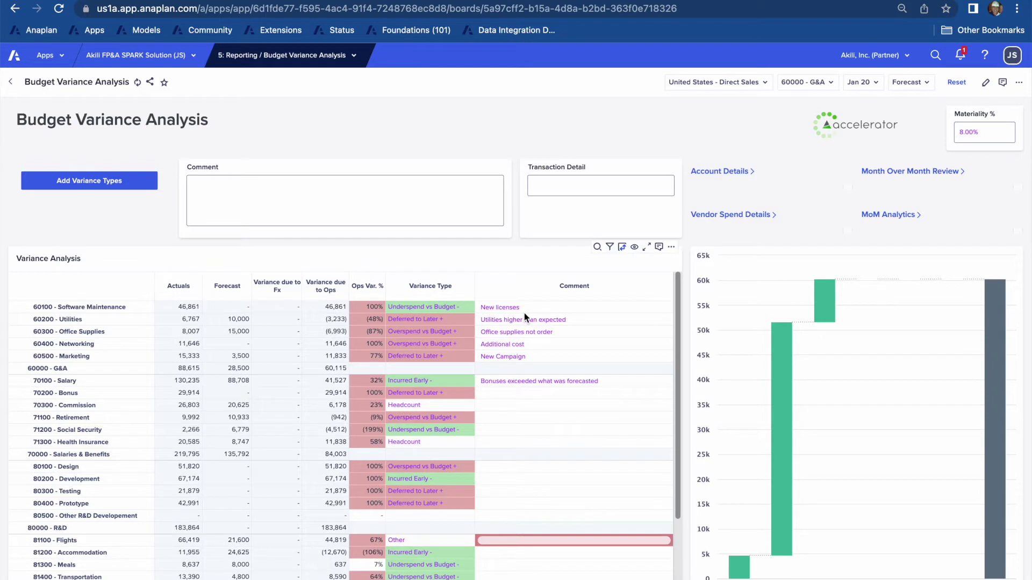
Review the 60100 - Software Maintenance variance and drill down into its Actuals to inspect the underlying GL transactions.
left_click(110, 310)
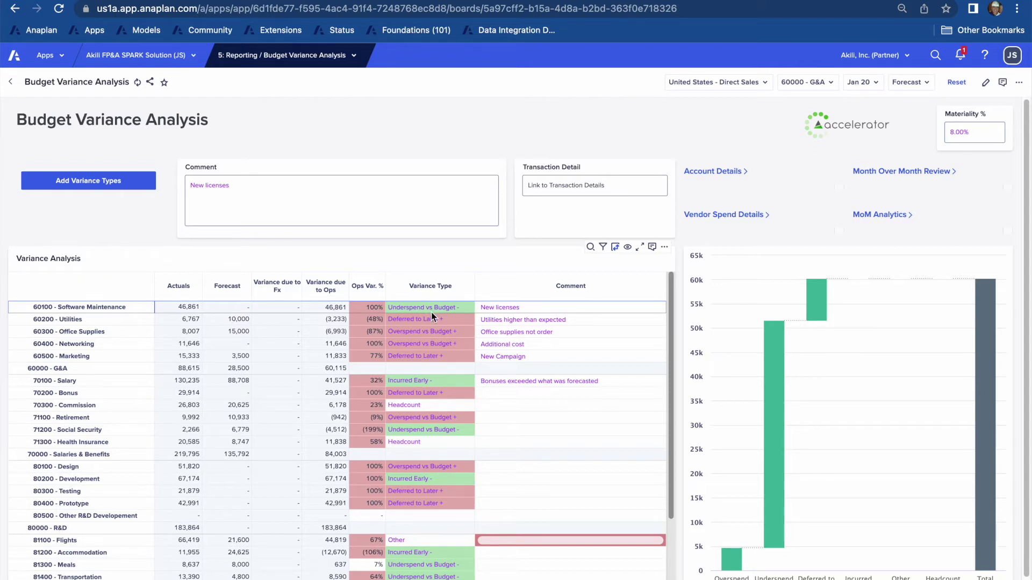
left_click(540, 311)
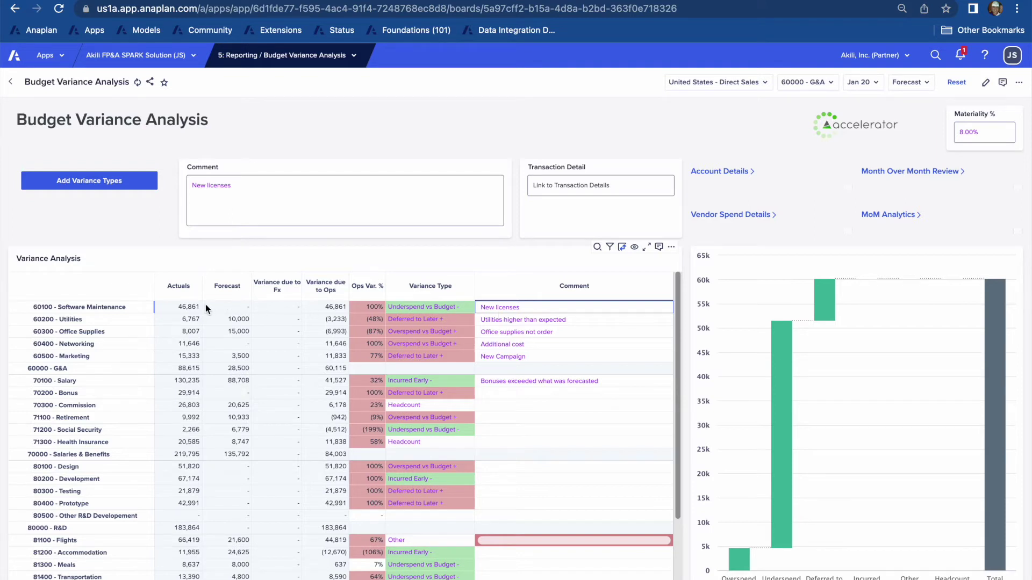
left_click(192, 309)
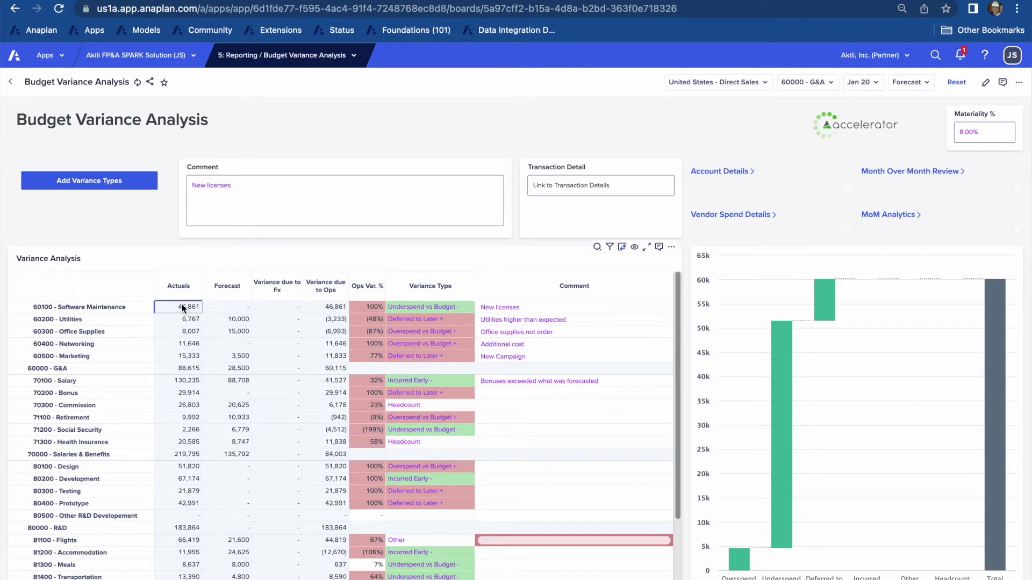
right_click(182, 309)
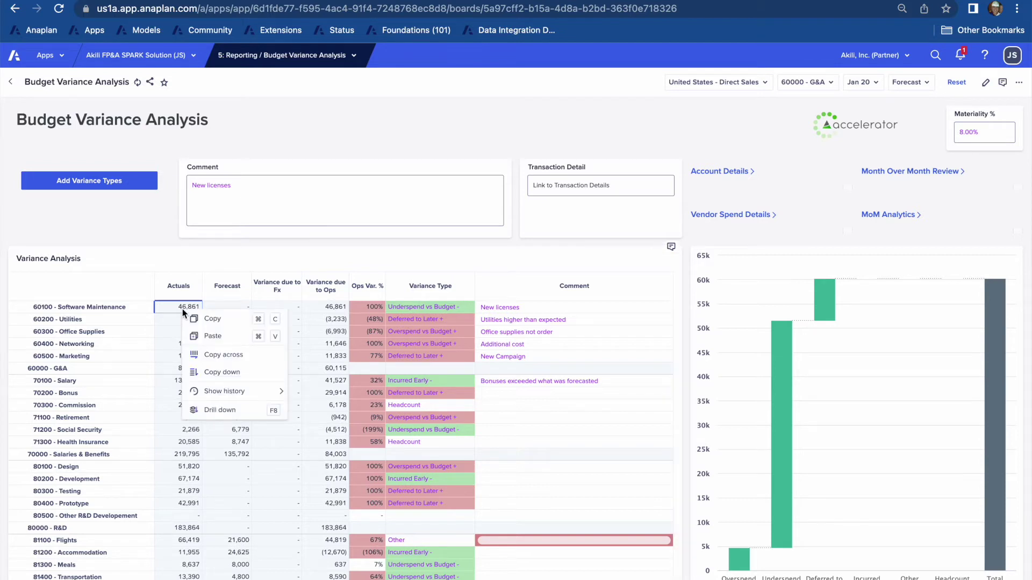
left_click(230, 408)
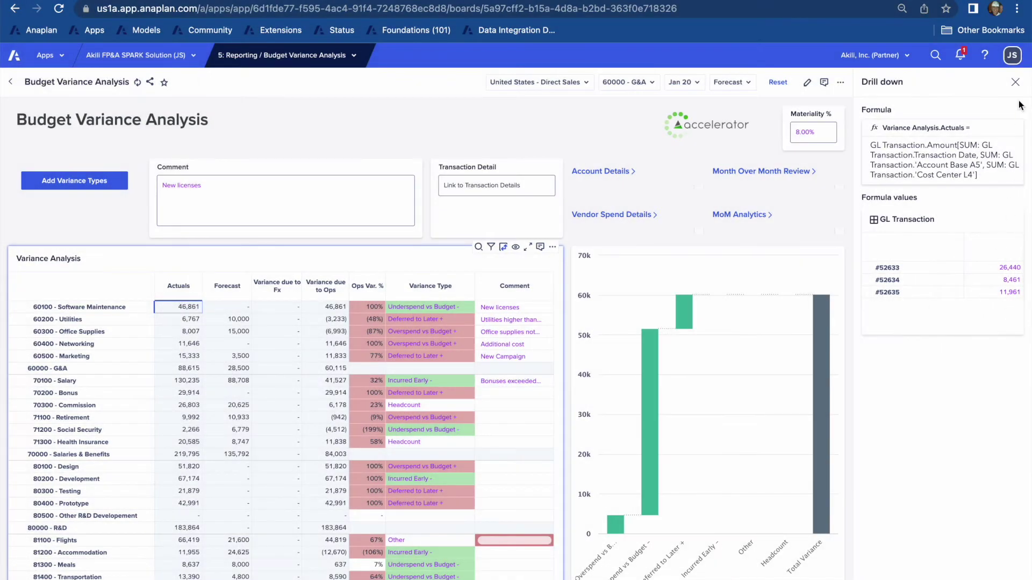
left_click(1015, 81)
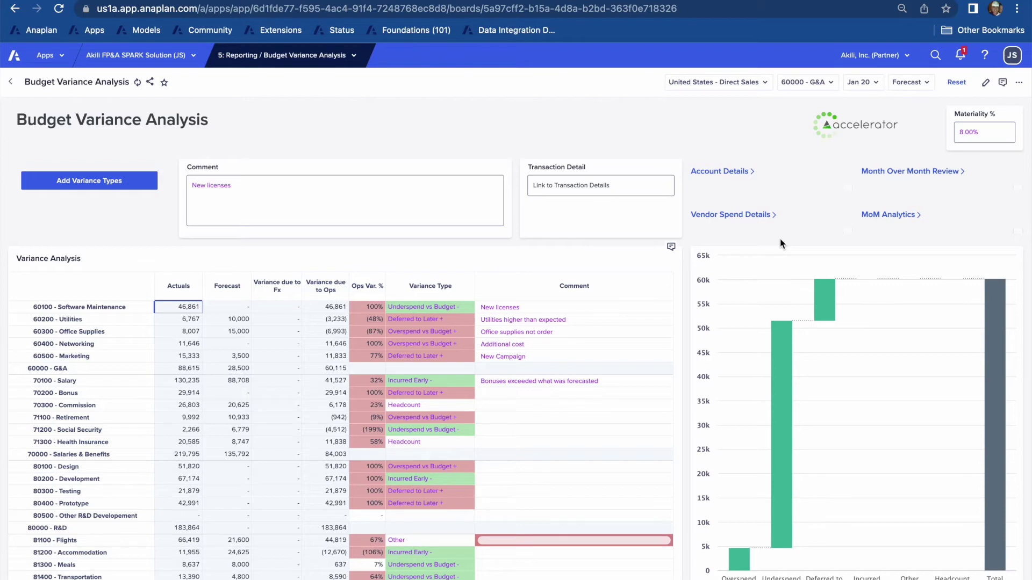
Open the vendor spend details, examine the enlarged Vendor Spend ($) chart, and return to the budget variance analysis.
left_click(744, 215)
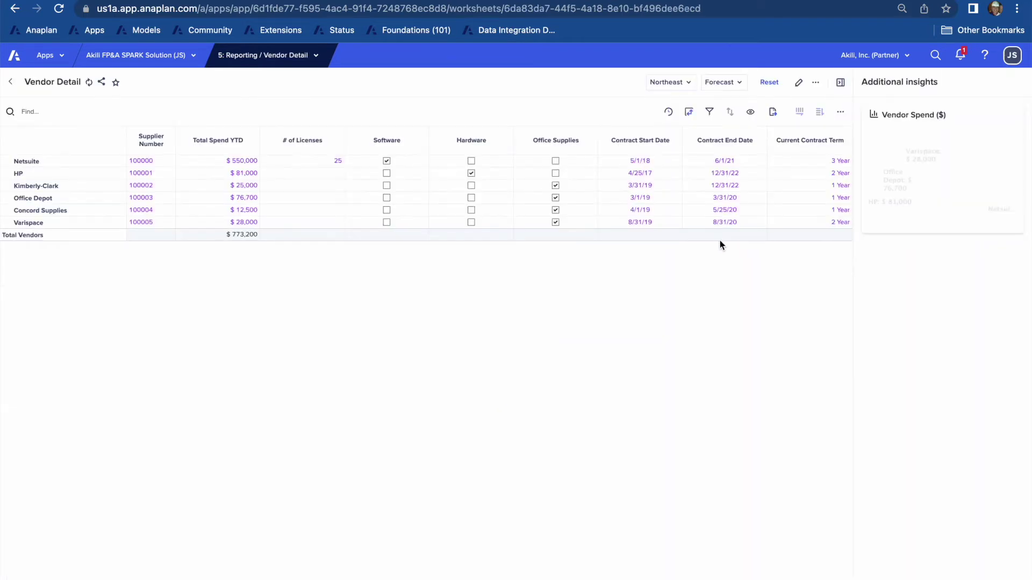
left_click(876, 119)
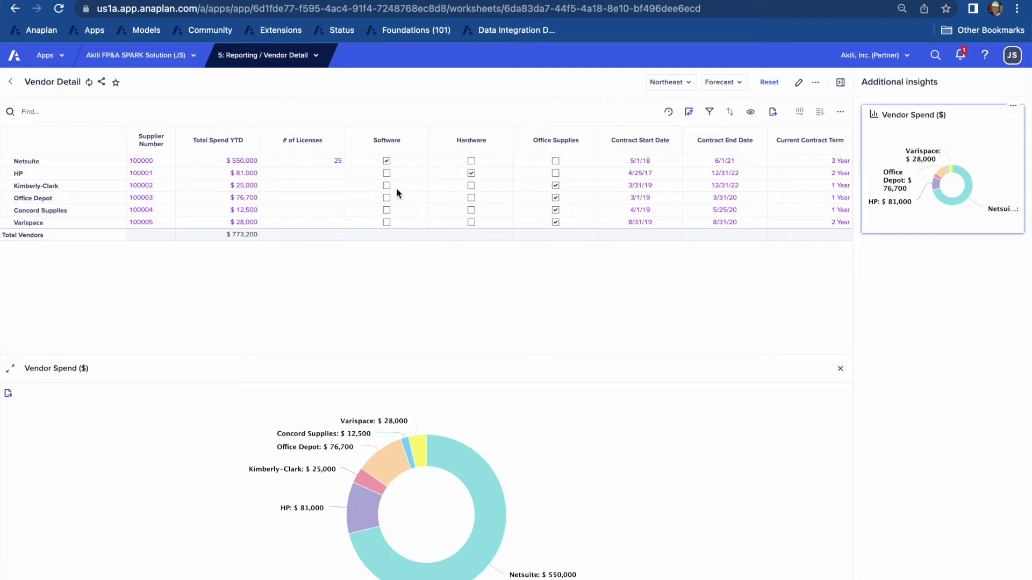
left_click(10, 82)
Change the variance comment for 60100 - Software Maintenance to "Add licenses".
left_click(502, 310)
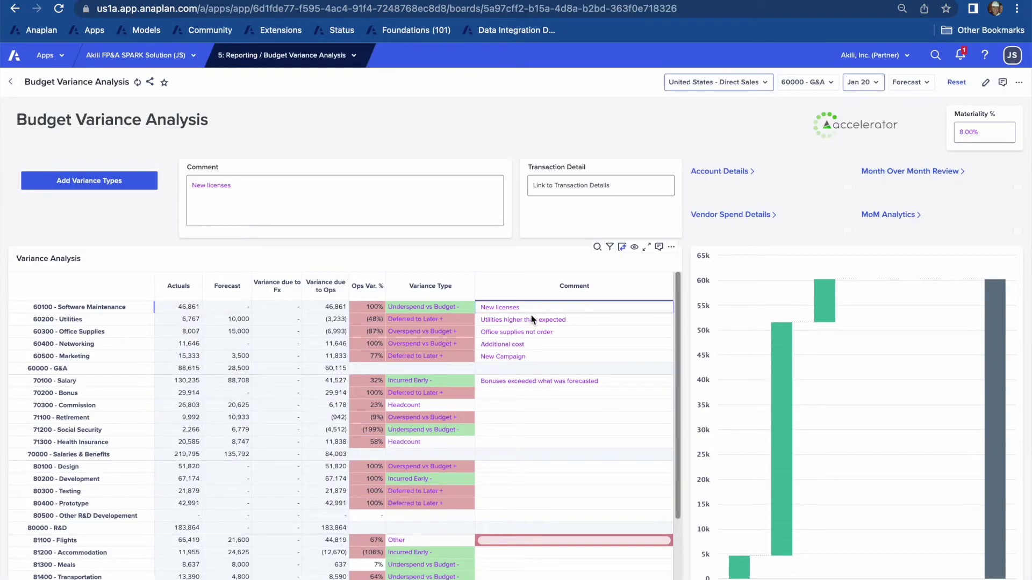
type("Add licenses")
key("Return")
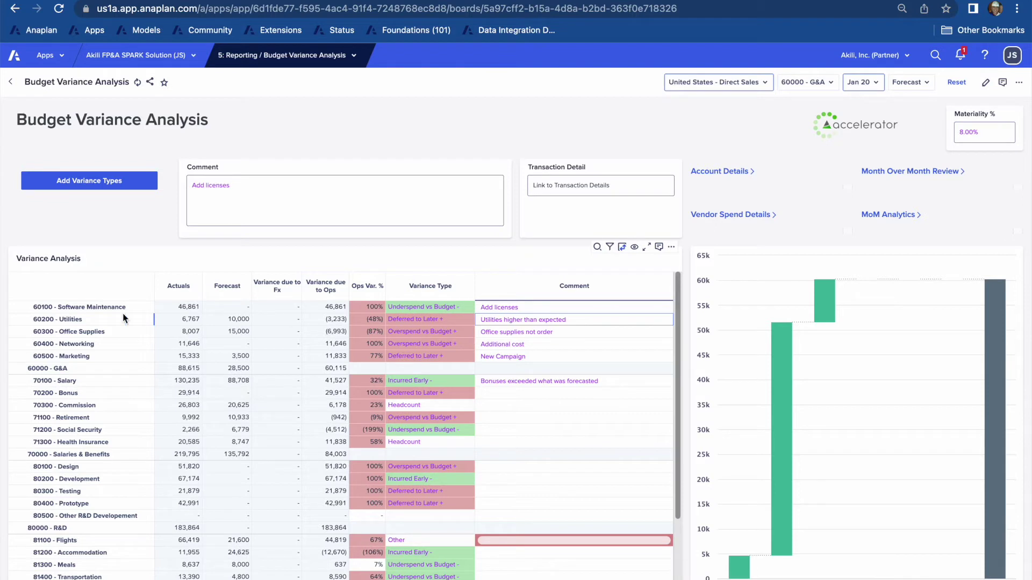
Set the variance type to Overspend vs Budget + for Software Maintenance and Underspend vs Budget - for Utilities.
left_click(68, 368)
left_click(458, 307)
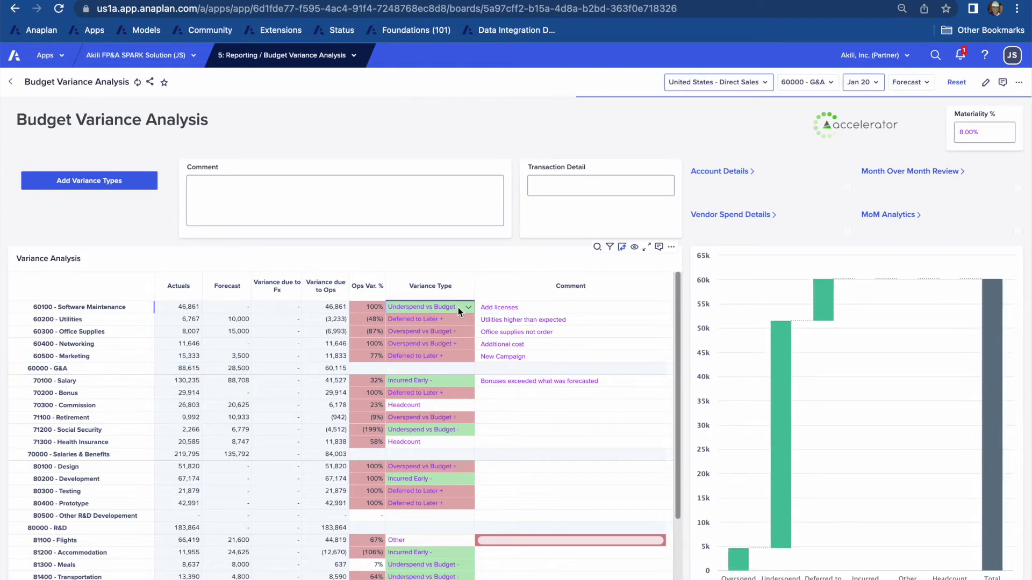
left_click(468, 309)
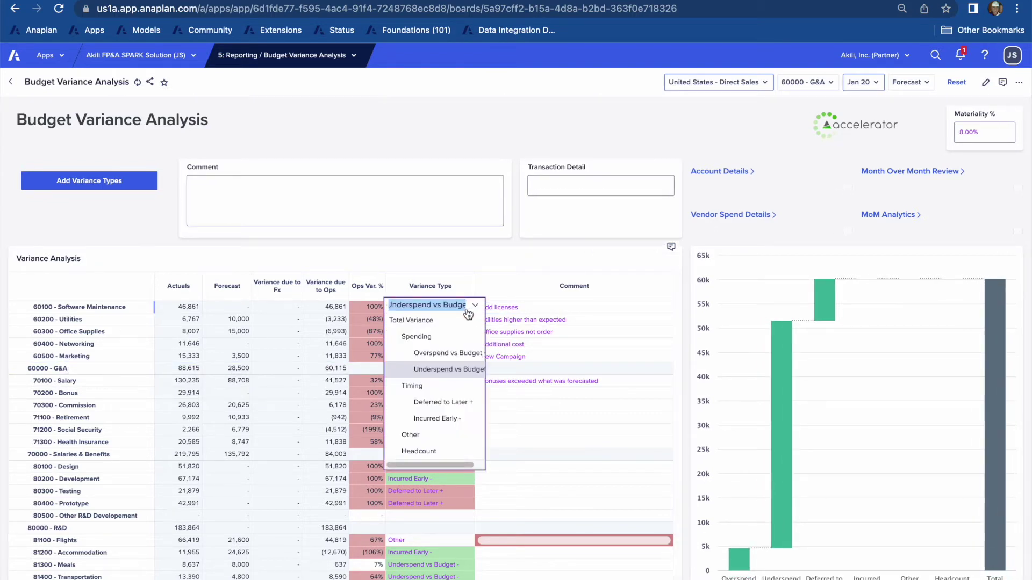
left_click(454, 353)
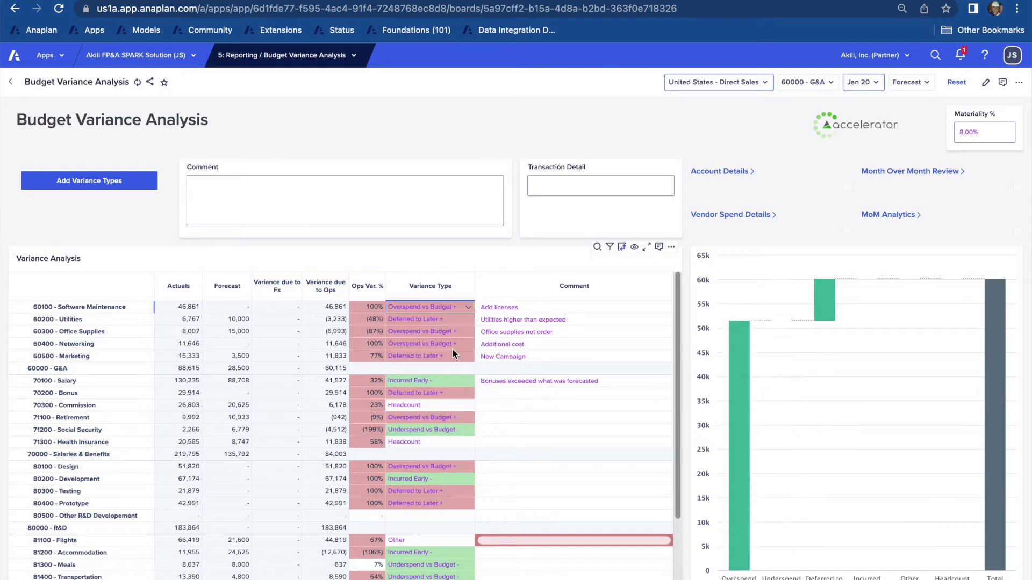
left_click(447, 320)
left_click(471, 322)
left_click(440, 378)
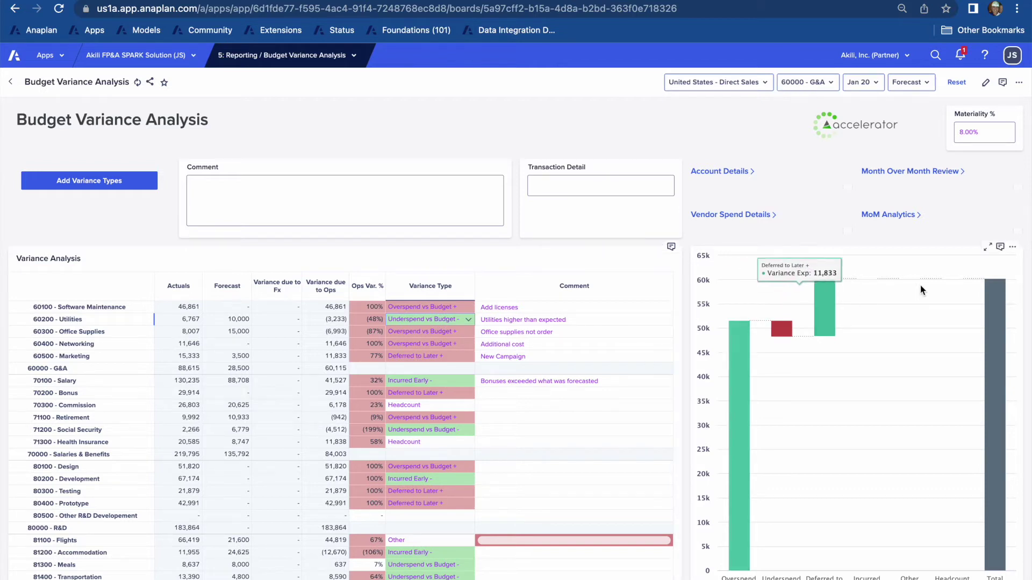
Examine the variance waterfall chart at full size and restore the normal page layout.
left_click(987, 253)
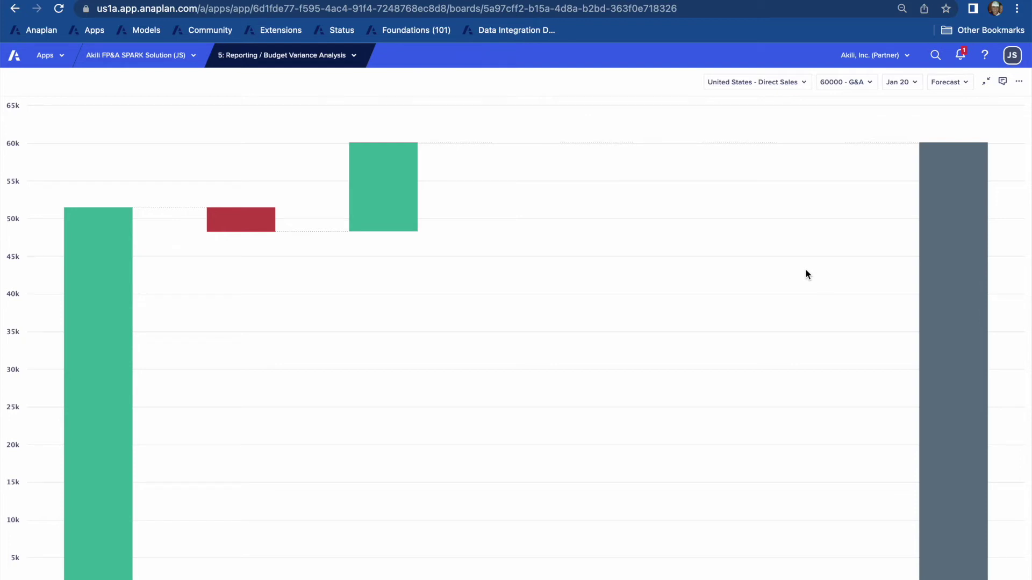
mouse_move(125, 371)
left_click(987, 86)
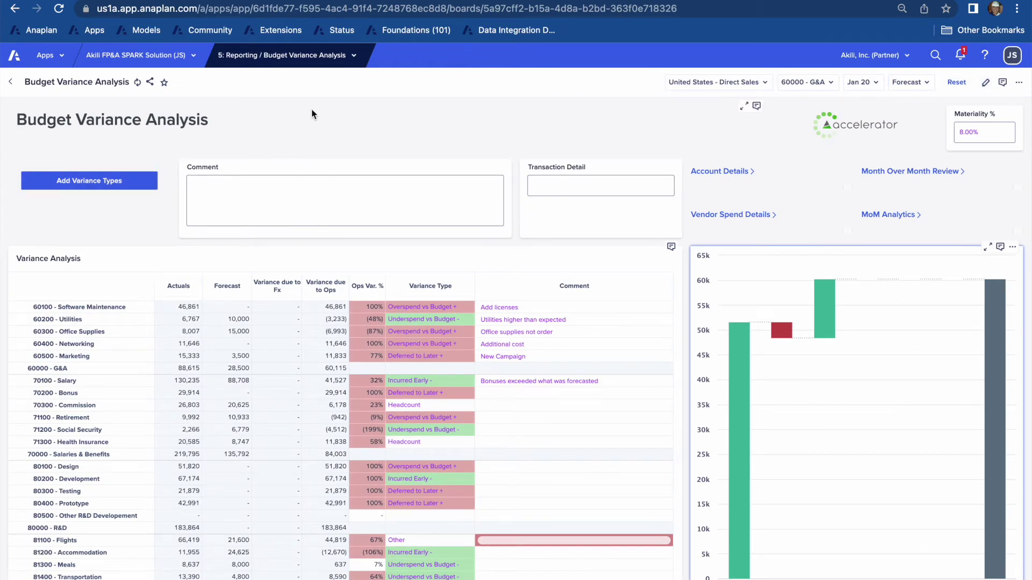
Return to the Cost Center Home page under Cost Center Planning.
left_click(346, 56)
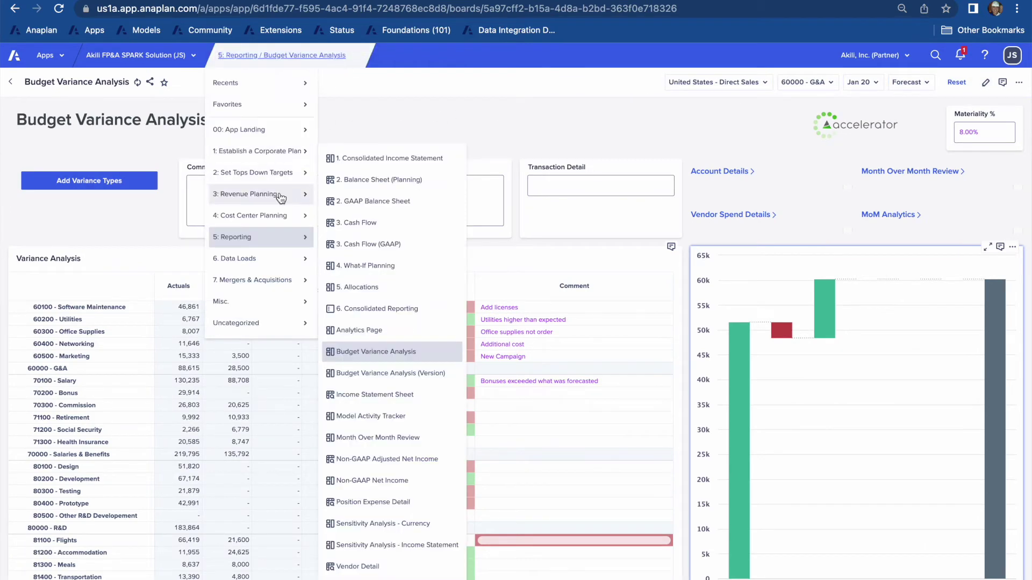
mouse_move(270, 215)
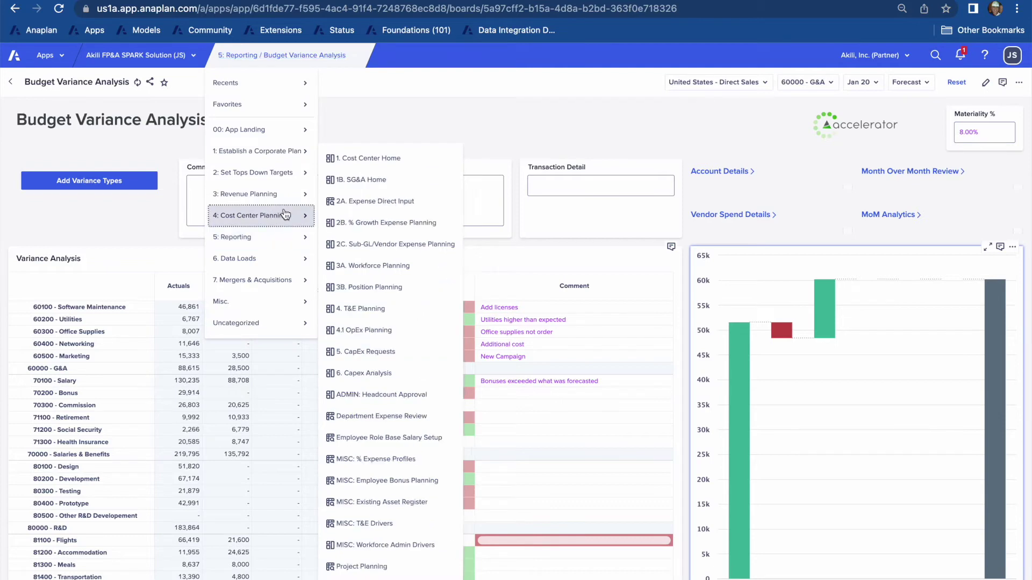
left_click(386, 159)
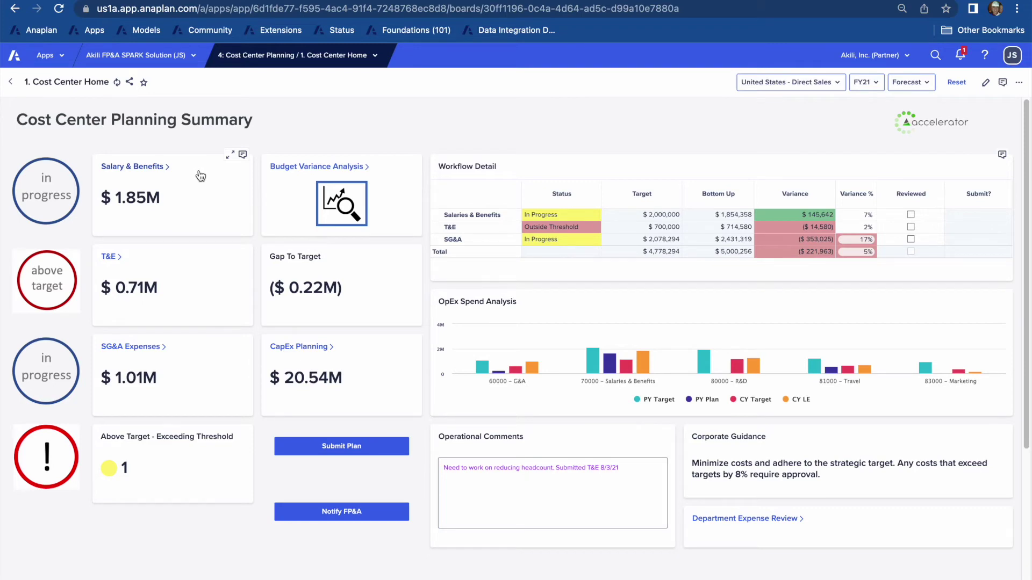
Open the Salary & Benefits workforce plan and compare United States - Overlay Sales with United States - Direct Sales, ending on Direct Sales.
left_click(147, 172)
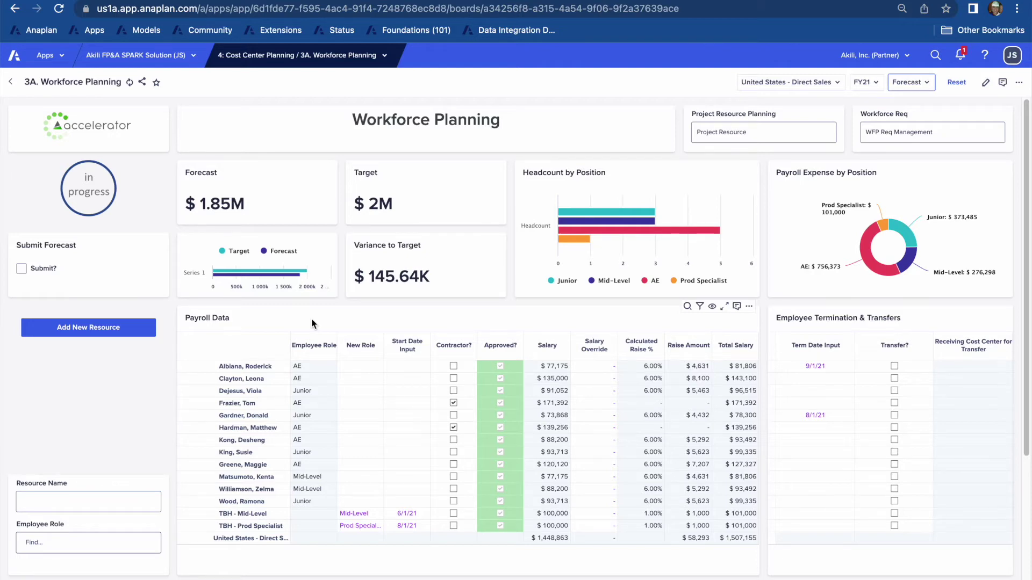
left_click(821, 90)
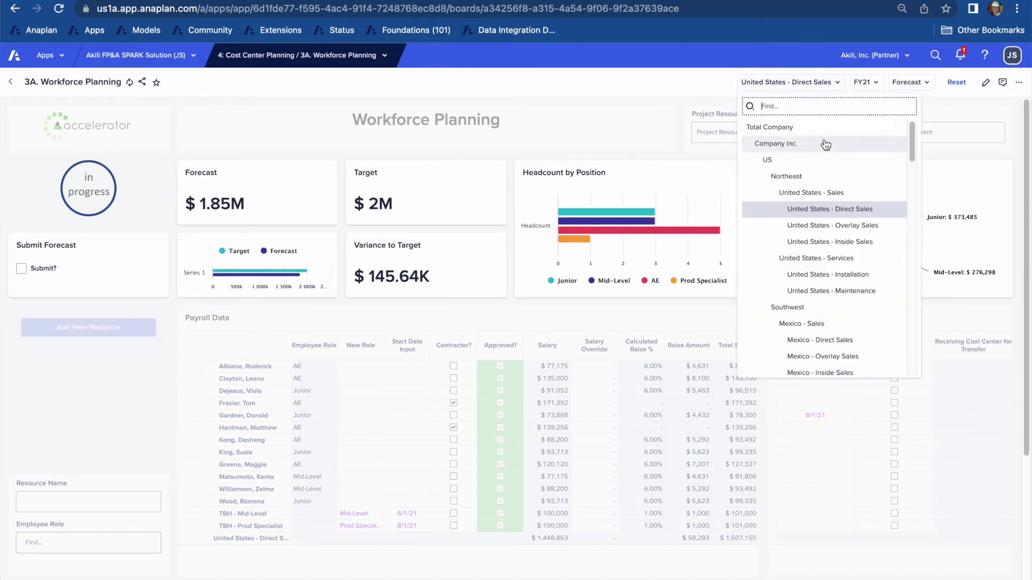
left_click(827, 228)
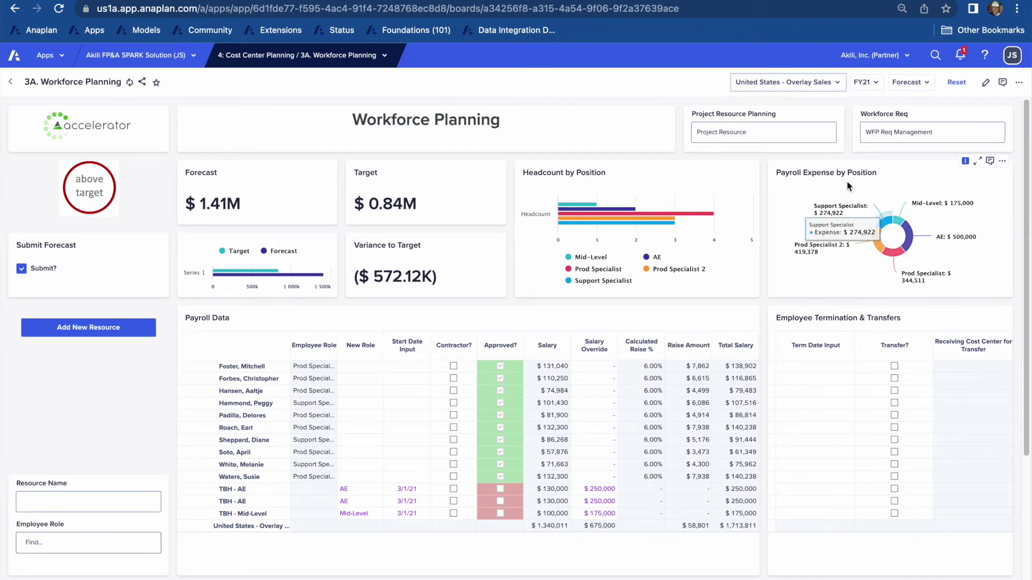
left_click(825, 85)
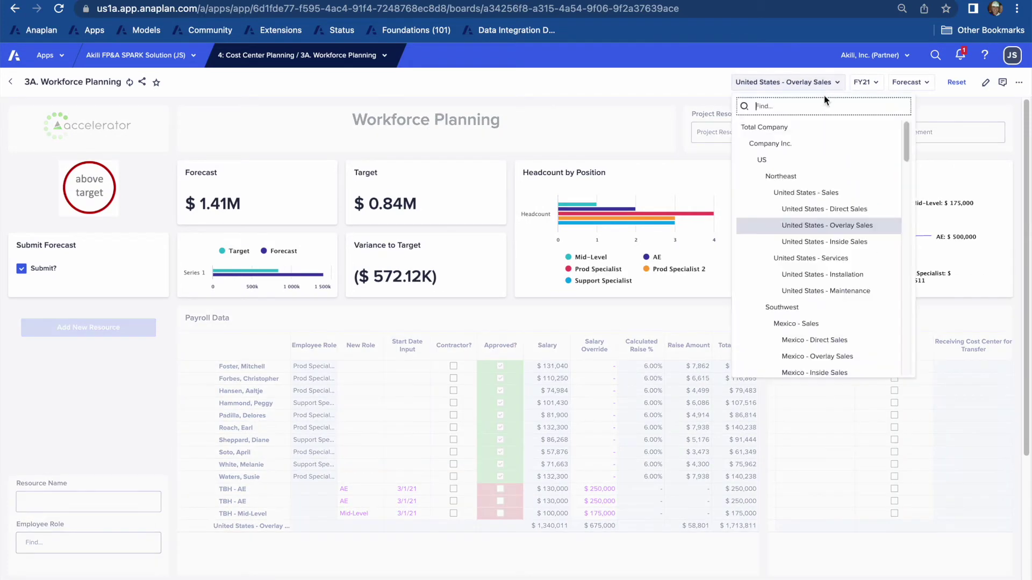
left_click(834, 210)
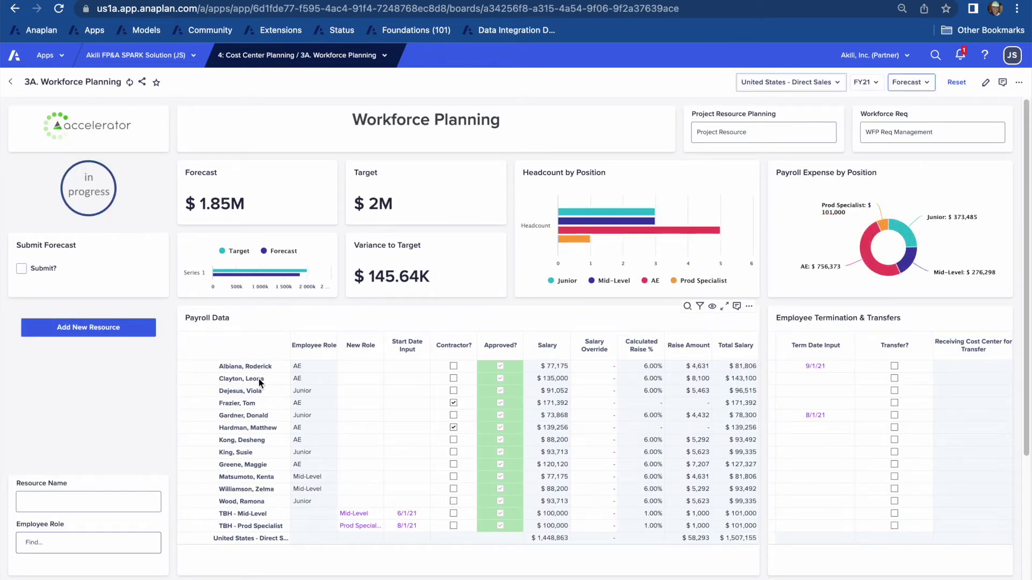
Review the detailed employee expenses for three individual employees and for the United States - Direct Sales total.
scroll(272, 392, "down", 2)
scroll(272, 392, "down", 2)
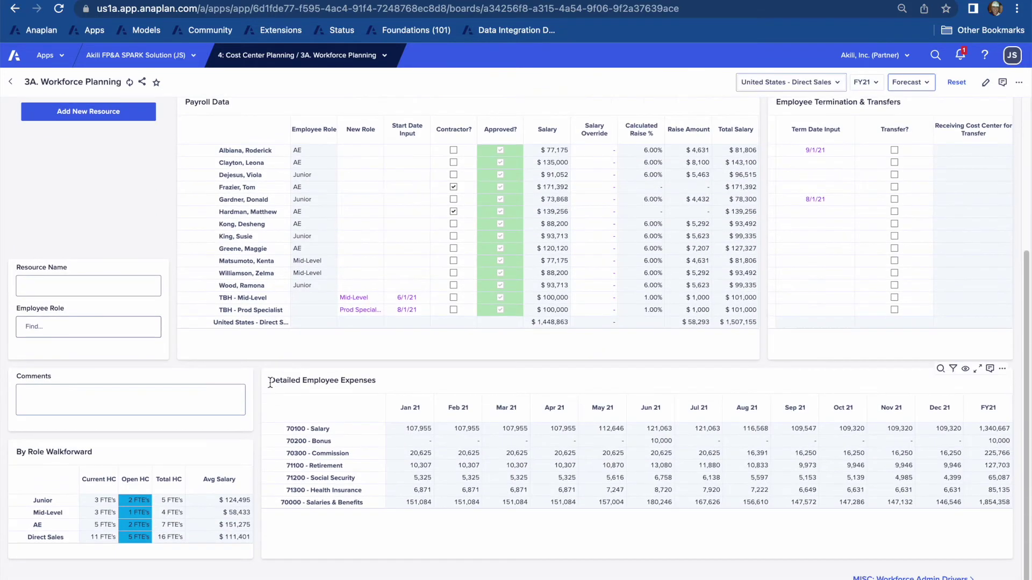
left_click(249, 238)
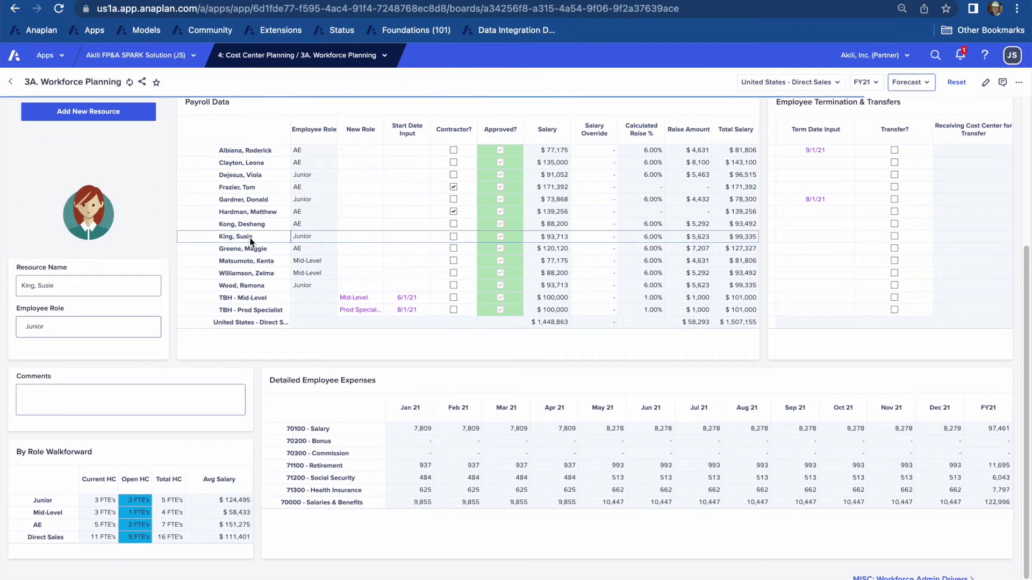
left_click(264, 202)
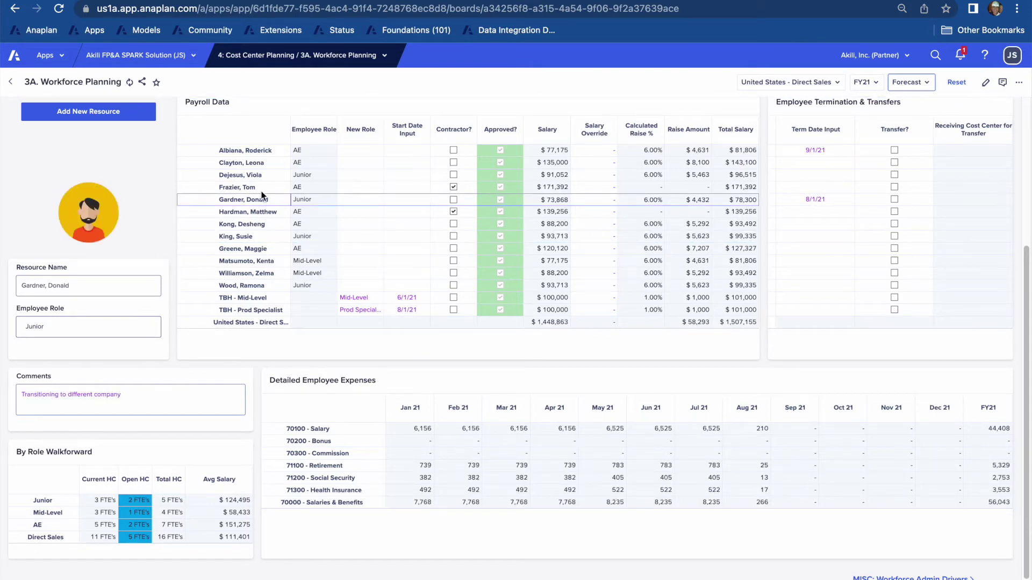
left_click(245, 189)
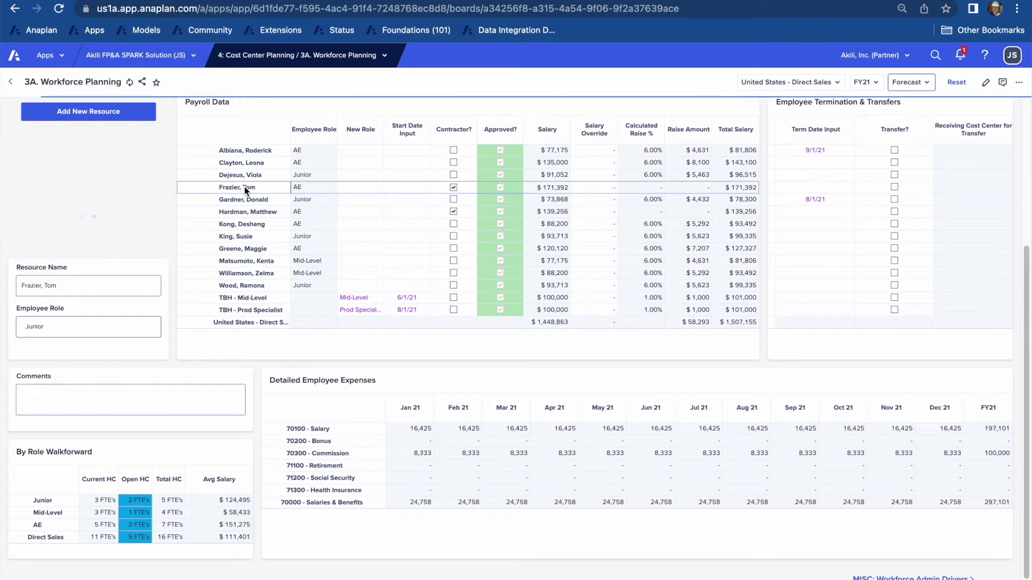
left_click(247, 322)
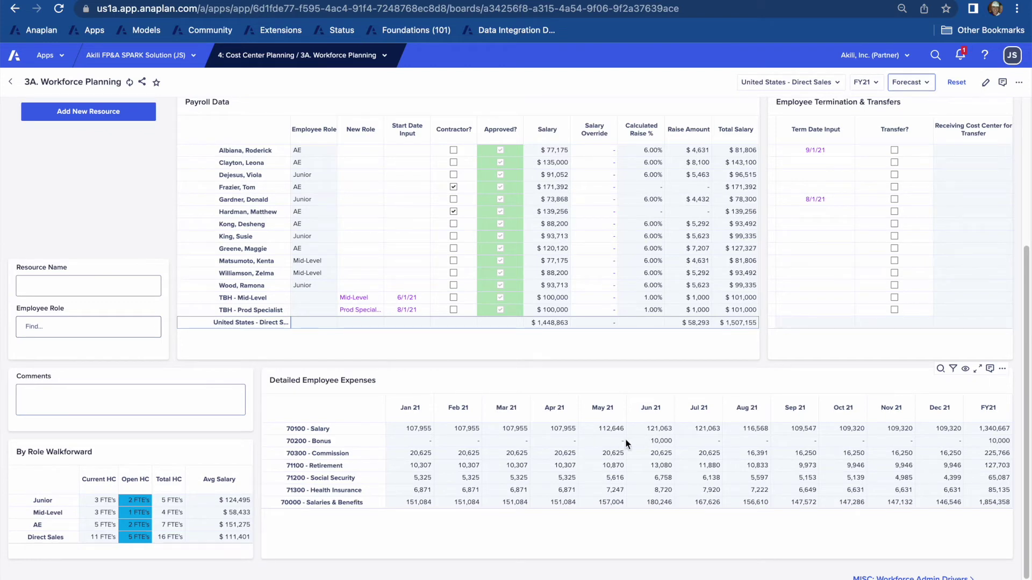
Set the termination date of the junior employee currently ending 8/1/21 to 10/1/21.
left_click(816, 203)
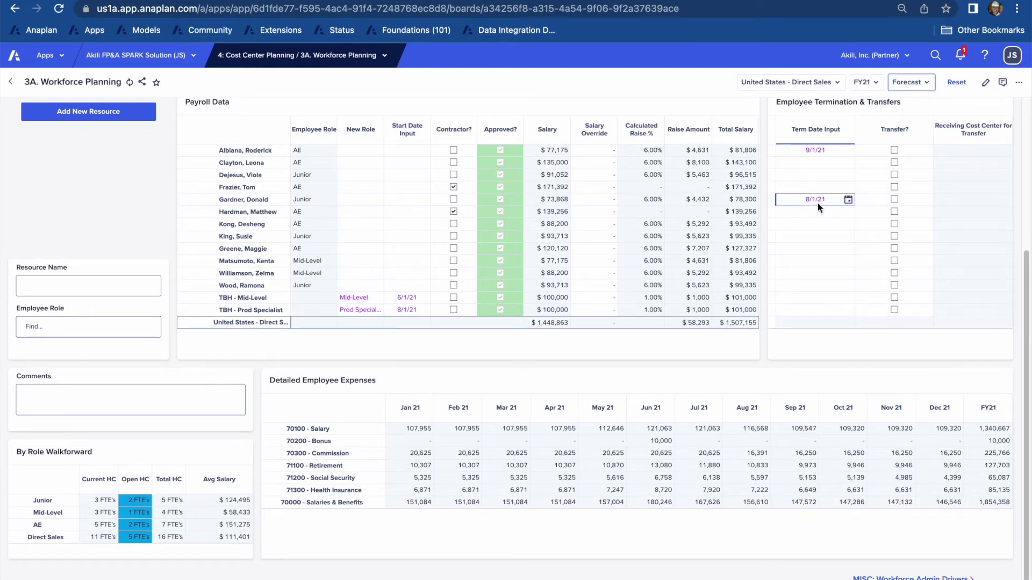
left_click(239, 198)
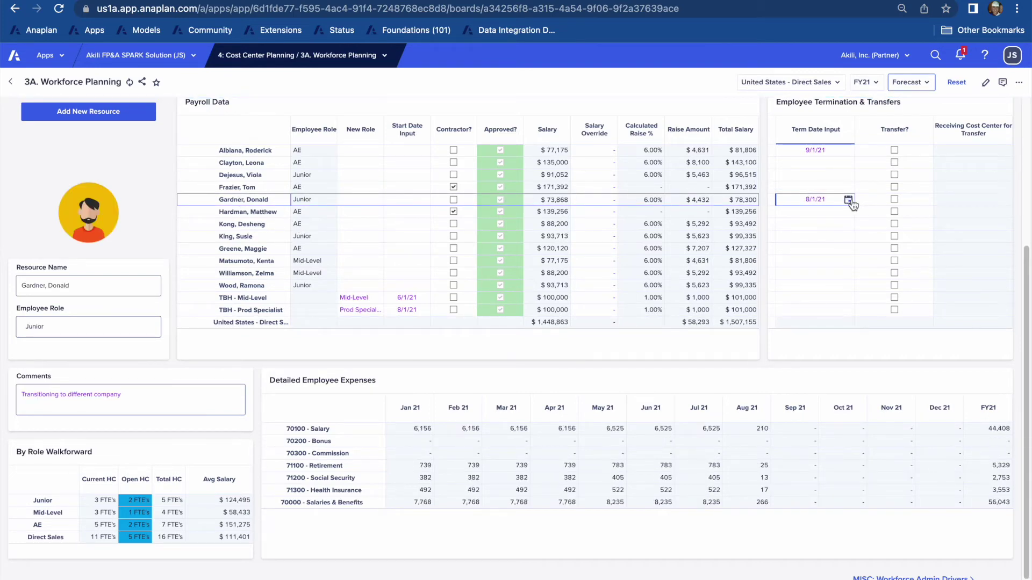
left_click(851, 201)
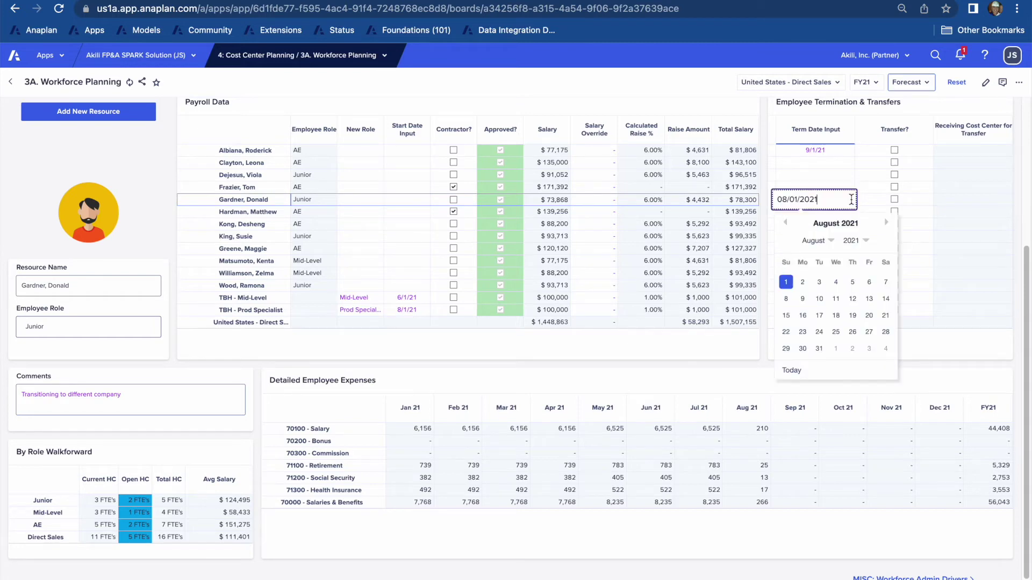
left_click(886, 223)
left_click(886, 222)
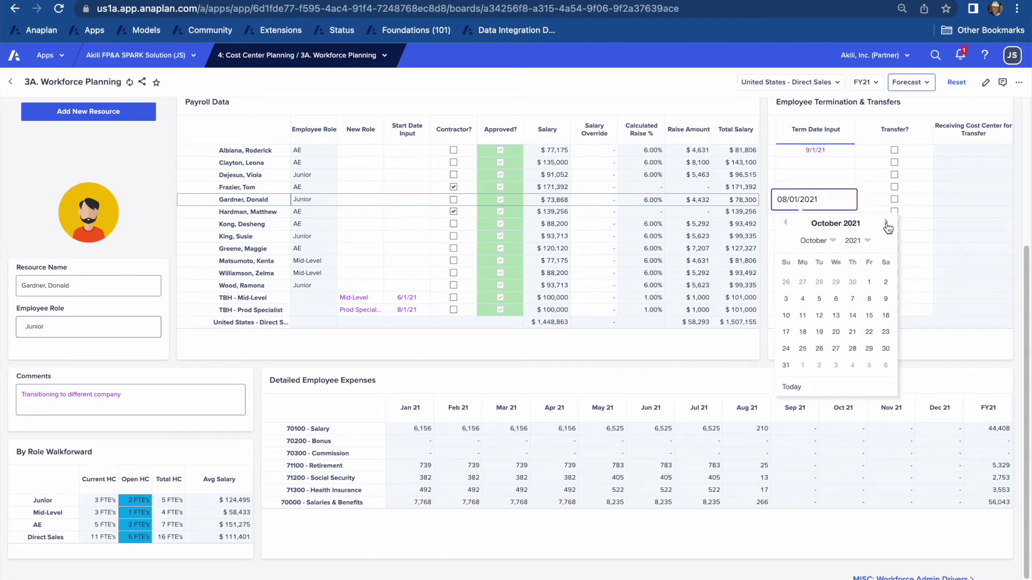
left_click(867, 282)
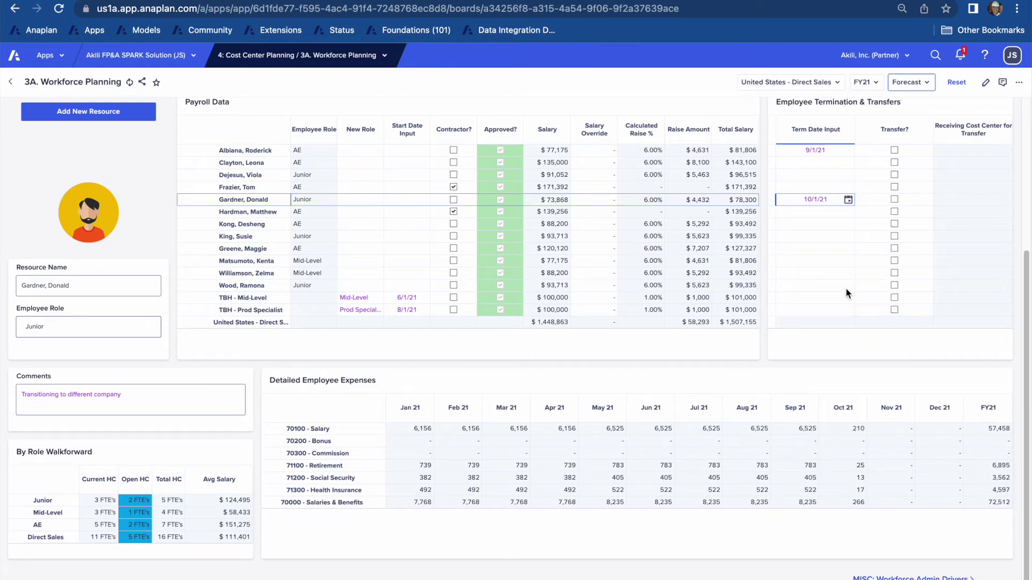
Try 9/1/21 as the same junior employee's termination date, restore 10/1/21, and check the Oct 21 Salaries & Benefits expense.
left_click(848, 199)
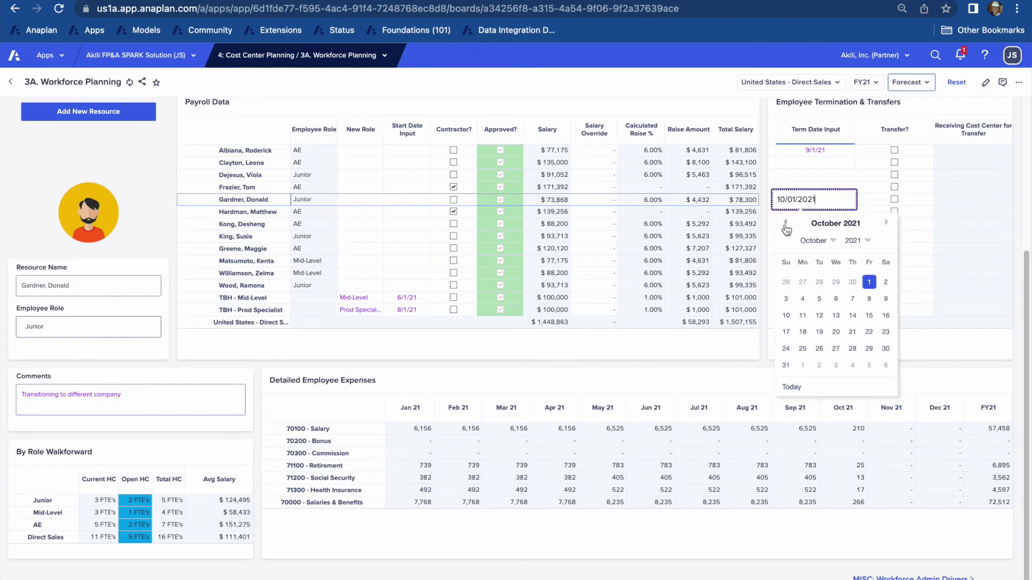
left_click(785, 223)
left_click(833, 284)
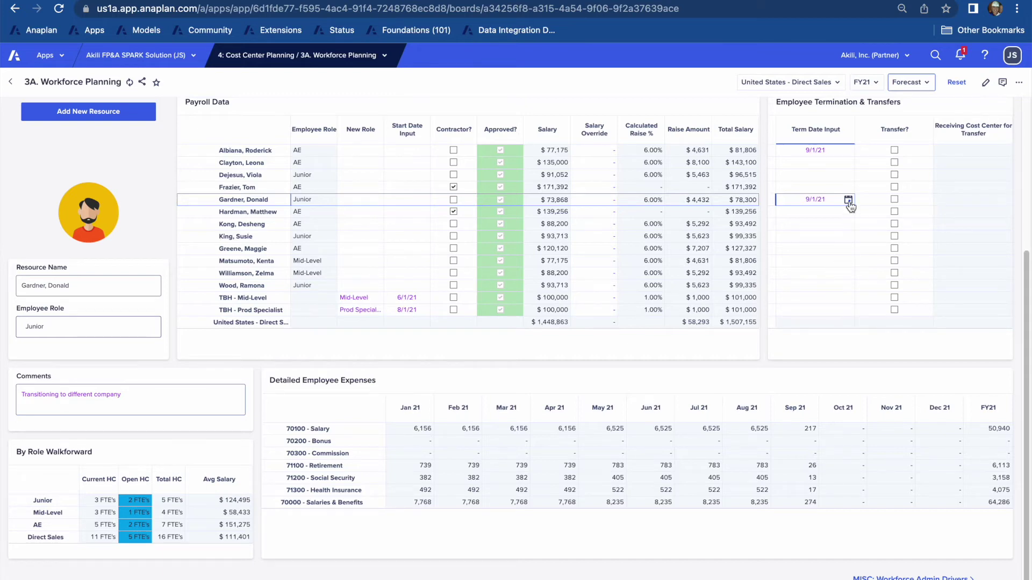
left_click(848, 200)
left_click(887, 224)
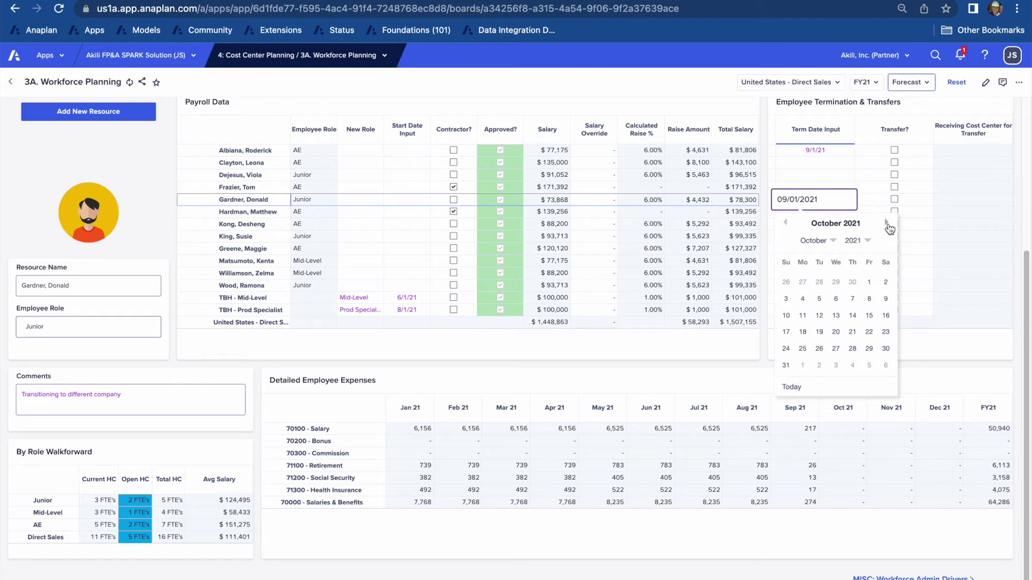
left_click(868, 286)
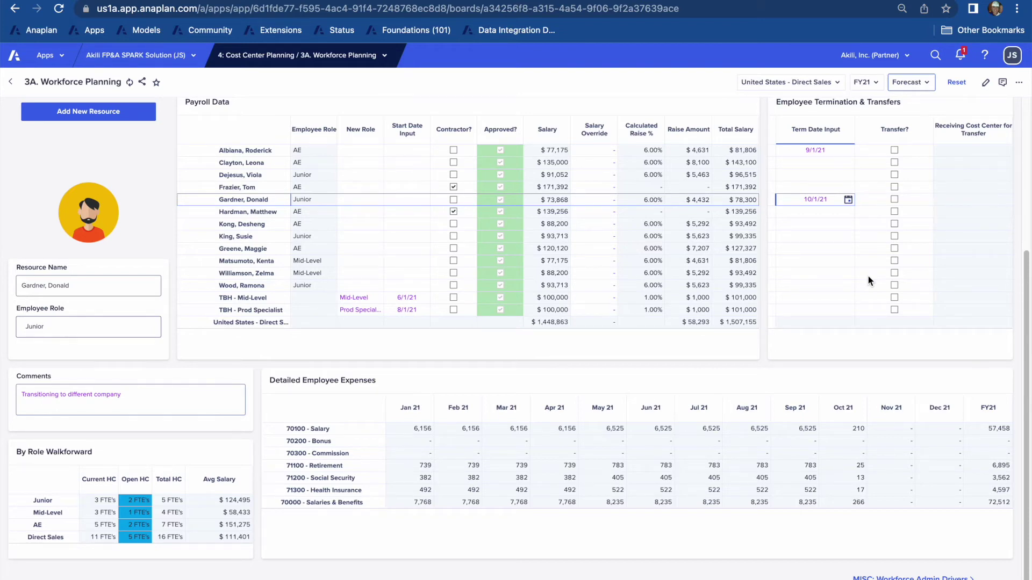
left_click(859, 502)
Go to the 3B. Position Planning page and view the available roles for Clinic Technician I without changing the role.
left_click(374, 60)
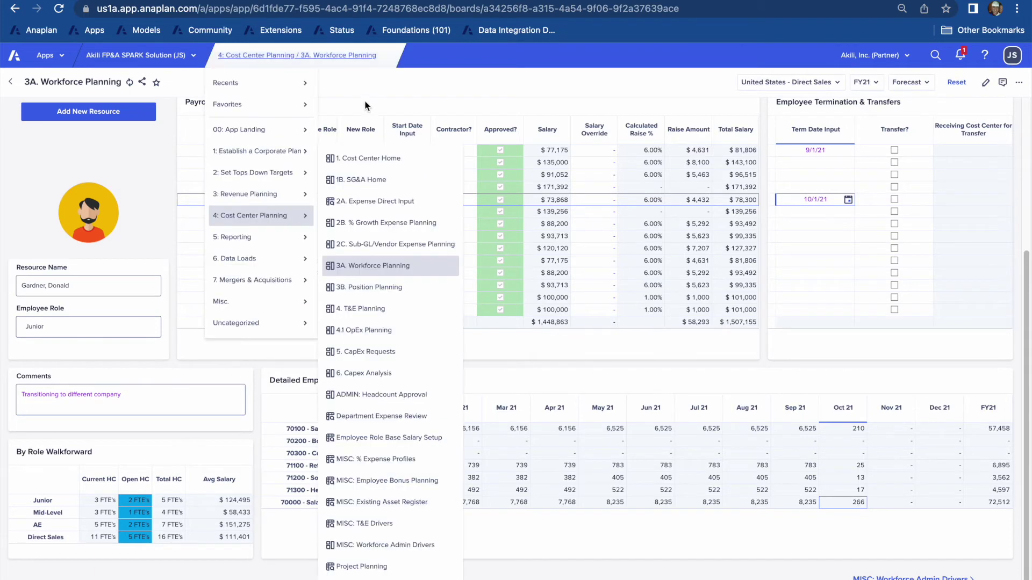
left_click(366, 289)
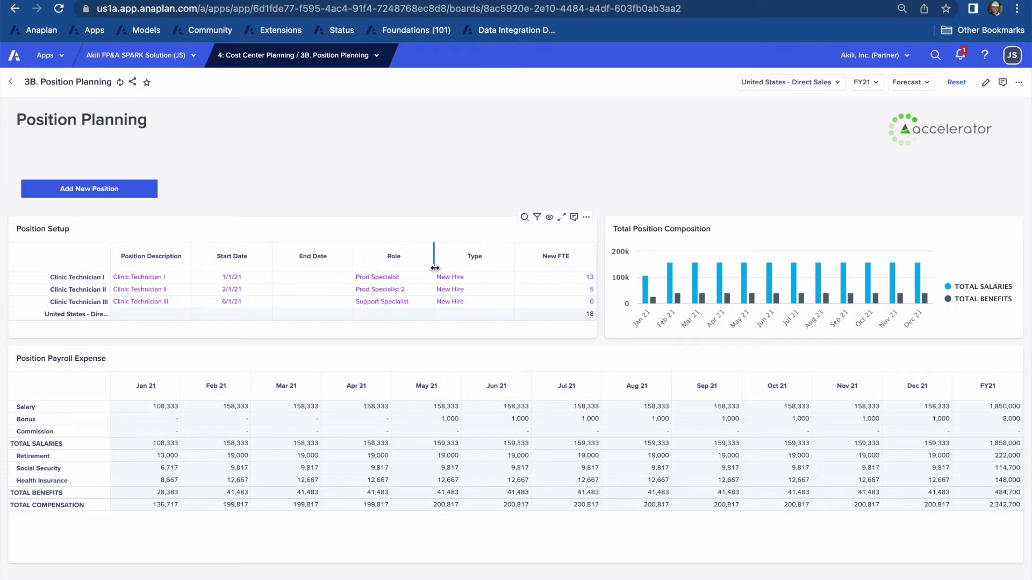
left_click(424, 276)
left_click(428, 281)
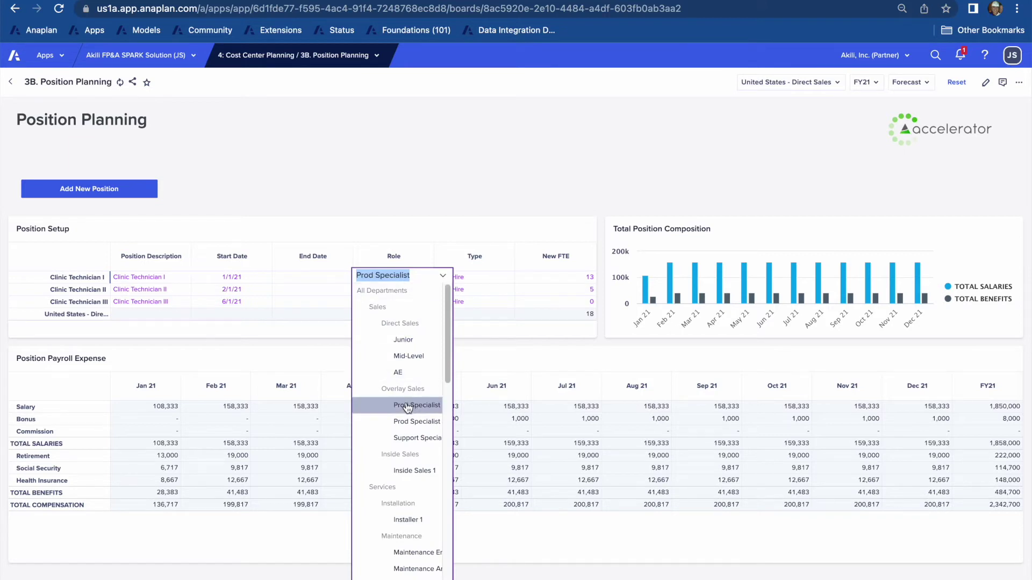
left_click(493, 281)
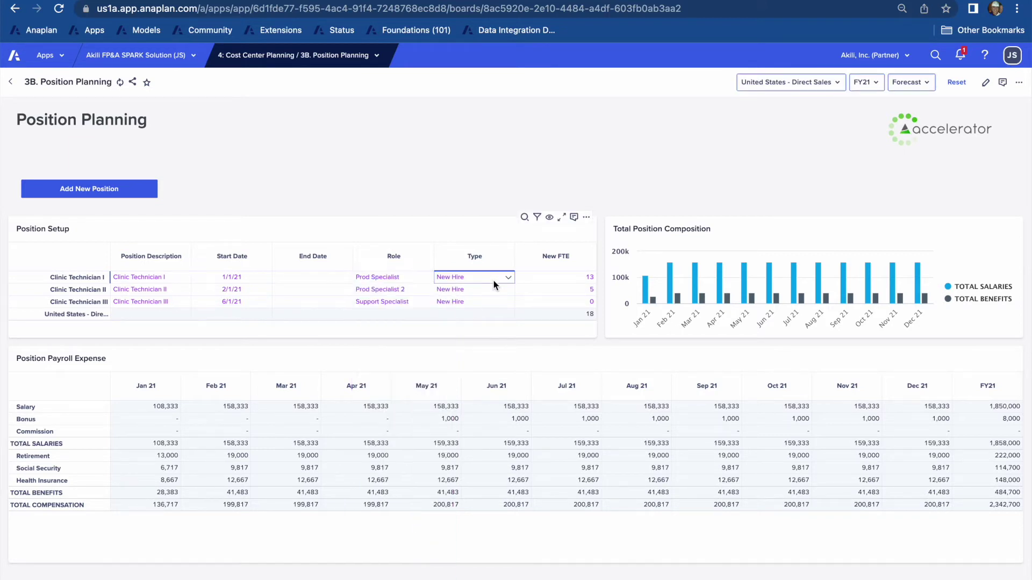
Try New FTE values of 10, 8 and 9 for Clinic Technician I.
left_click(565, 283)
type("10")
key("Return")
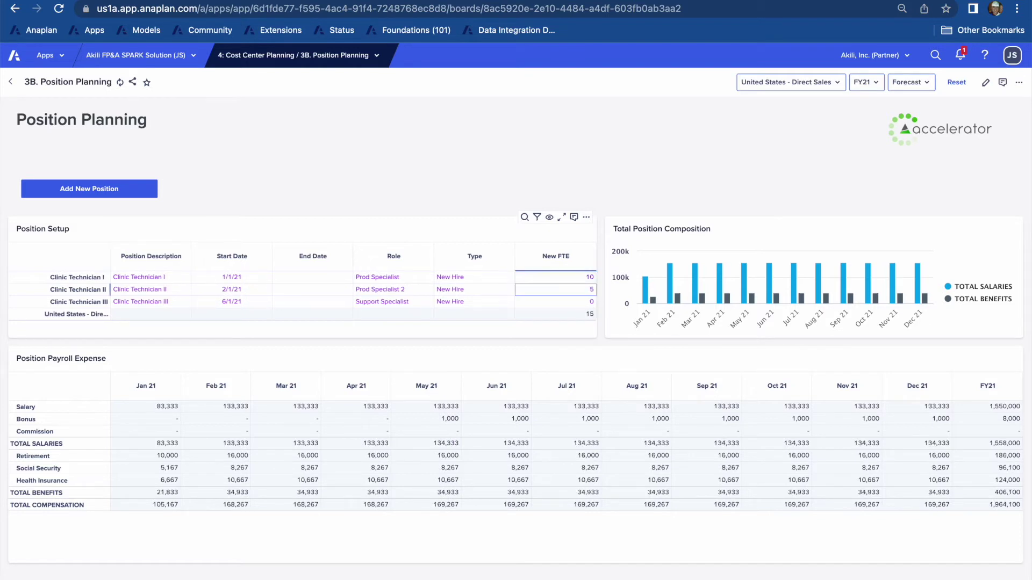
type("8")
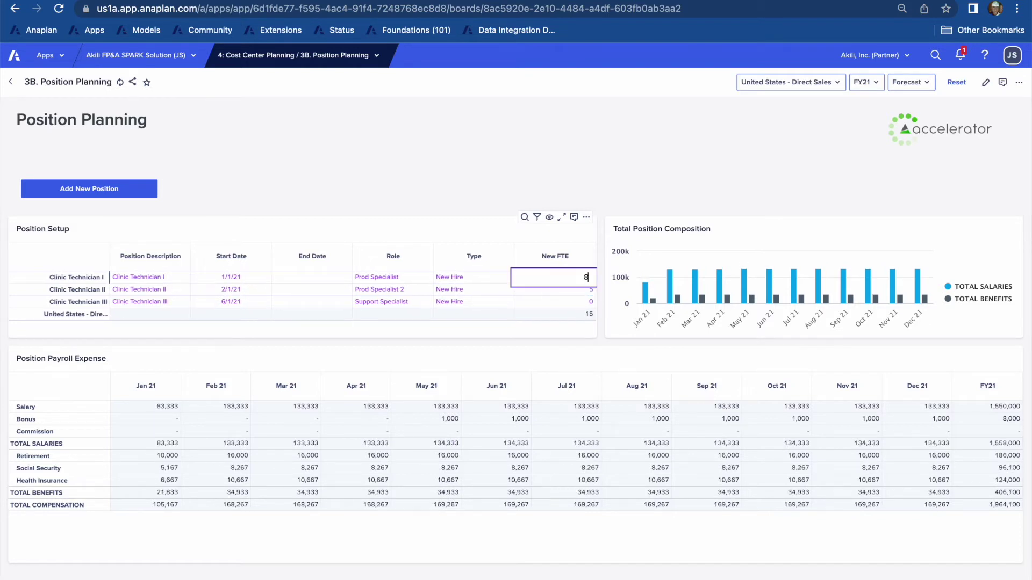
key("Return")
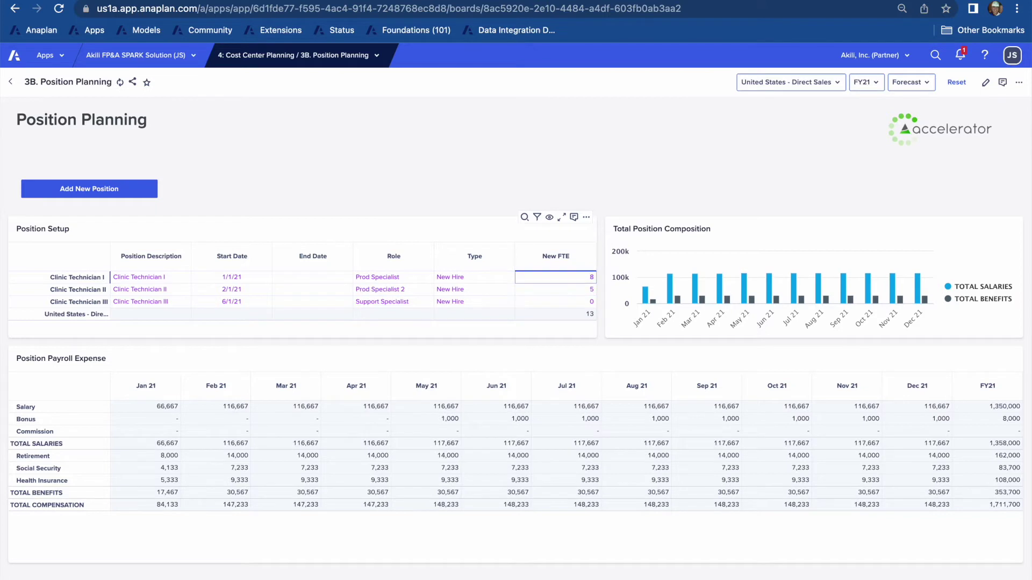
type("9")
key("Return")
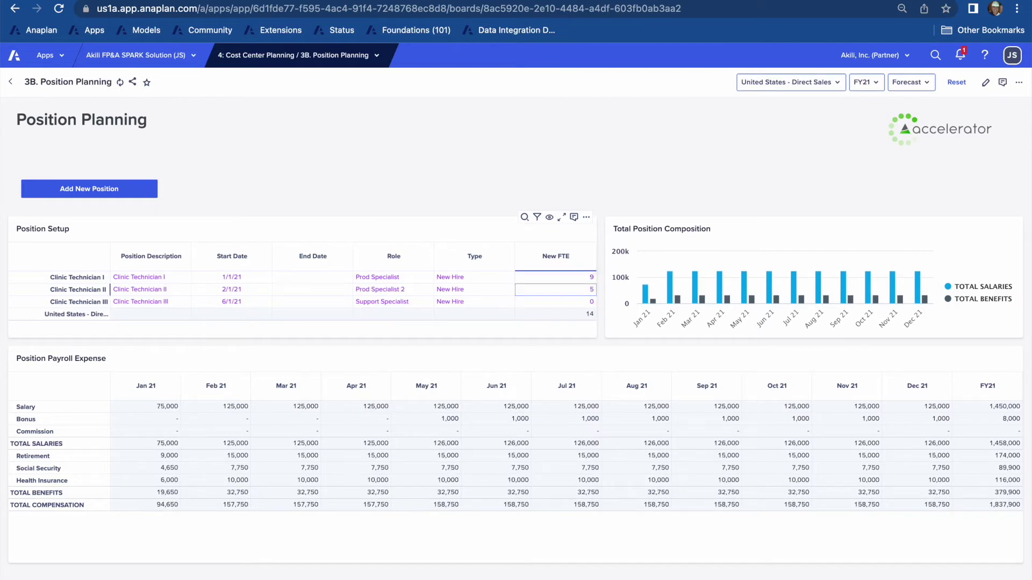
Set the New FTE of Clinic Technician I to 10.
left_click(556, 278)
type("10")
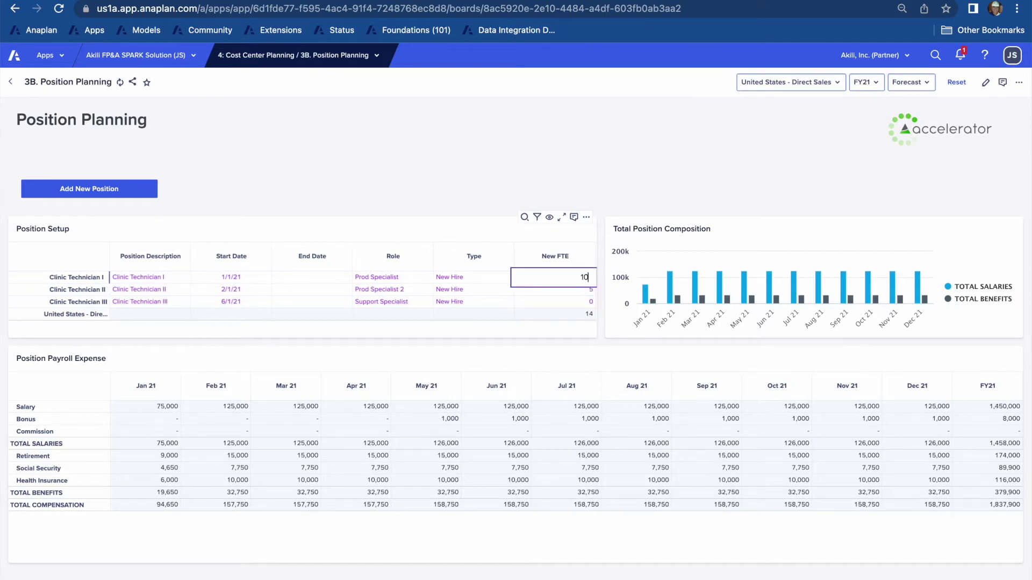
key("Return")
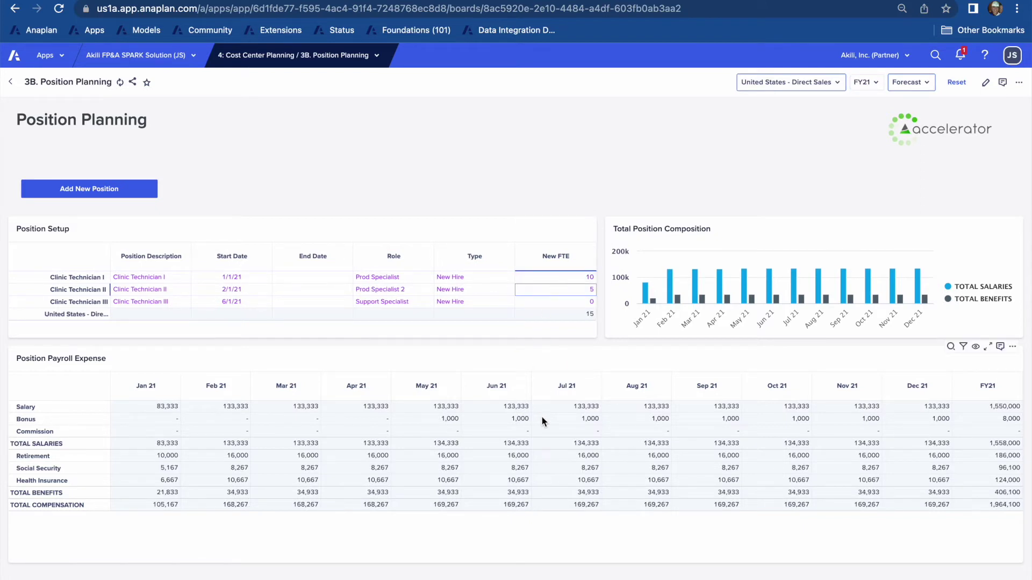
Show the last 24 hours of cell history for Clinic Technician I's New FTE, inspect the latest change, and close the history.
left_click(537, 277)
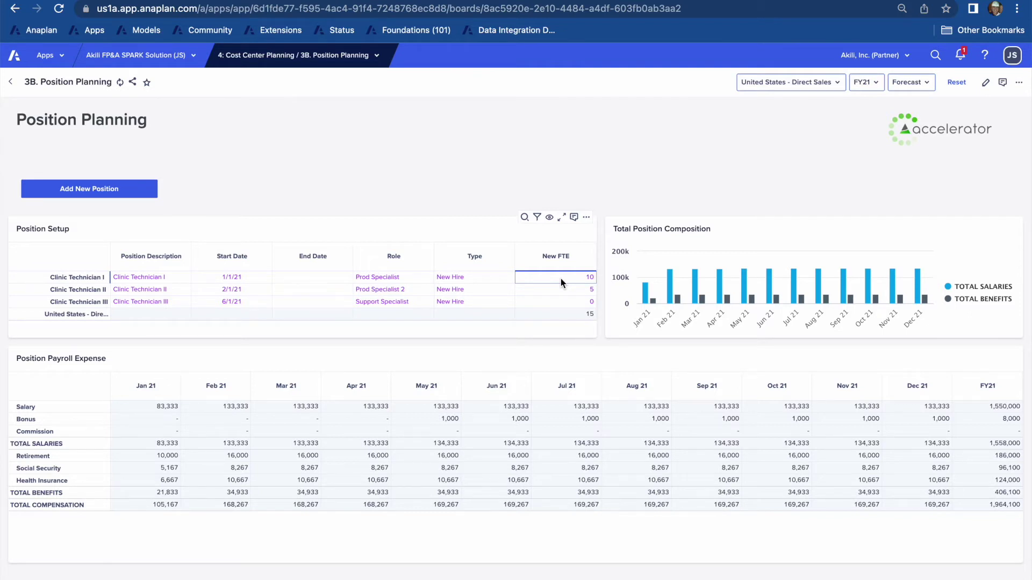
right_click(560, 279)
mouse_move(603, 358)
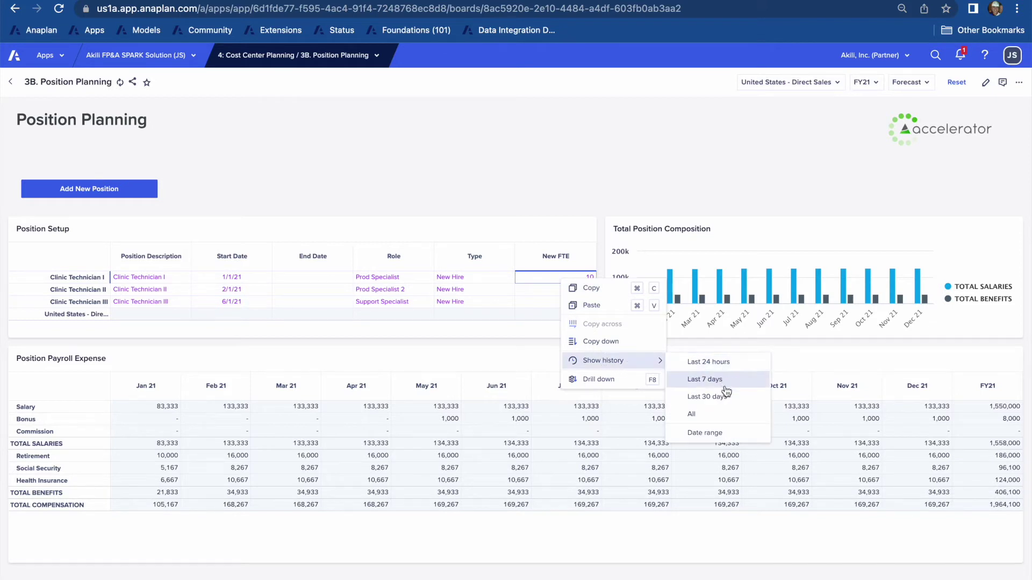
left_click(739, 369)
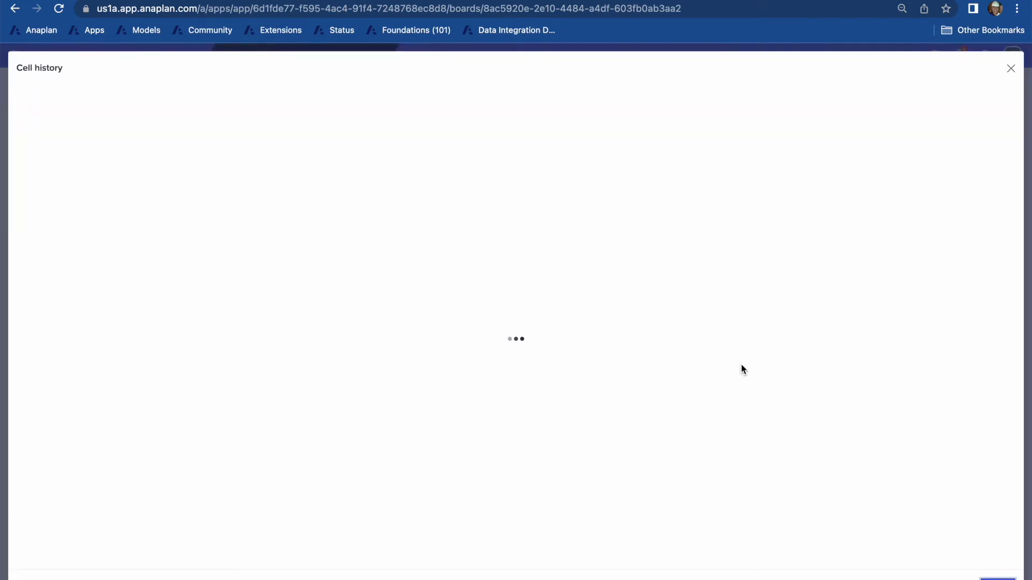
left_click(216, 149)
left_click(466, 147)
left_click(528, 145)
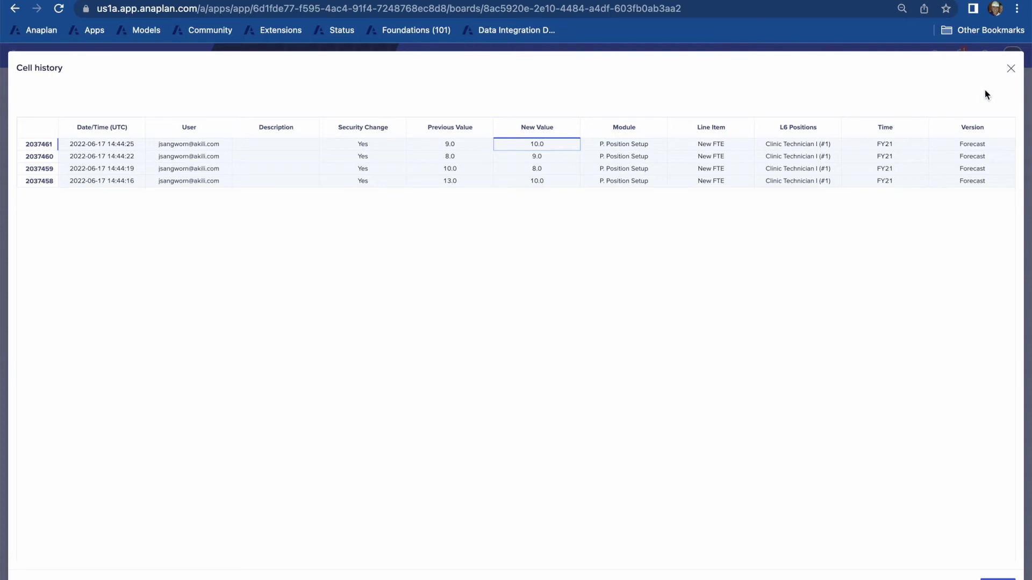
left_click(1011, 68)
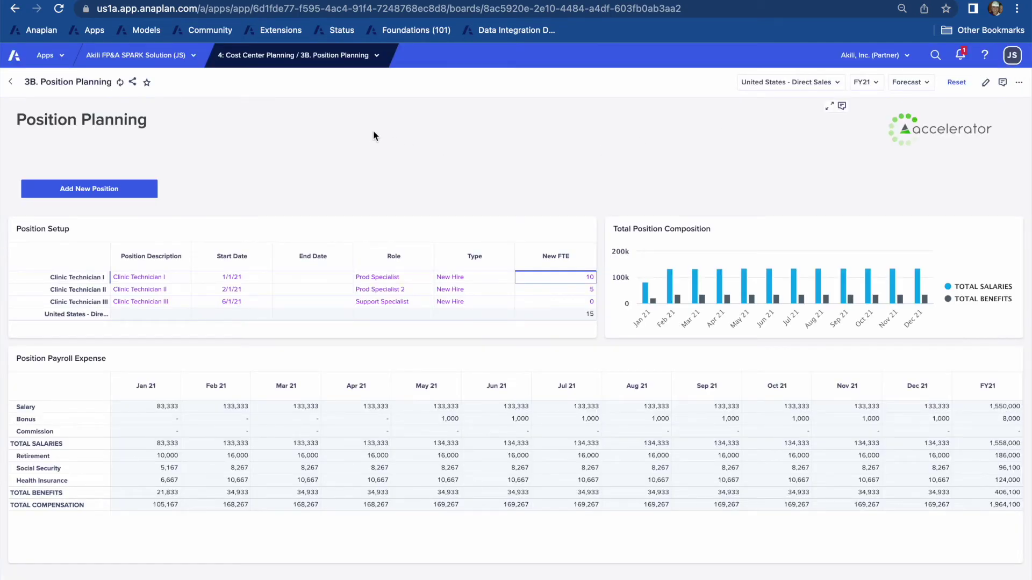
Go to 1. Cost Center Home, open T&E Planning from there, and open its T&E Drivers worksheet.
left_click(344, 59)
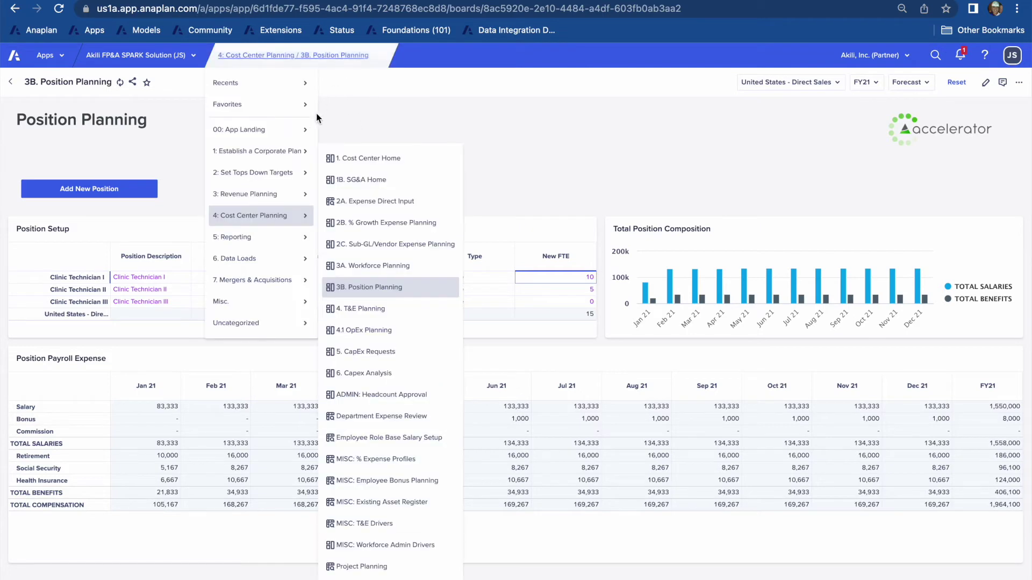
left_click(356, 161)
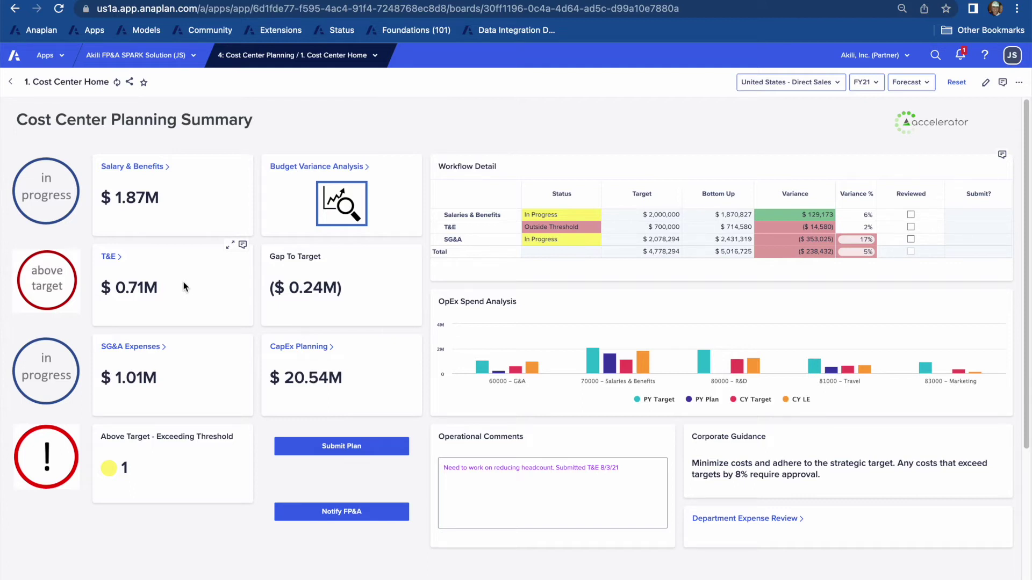
left_click(118, 263)
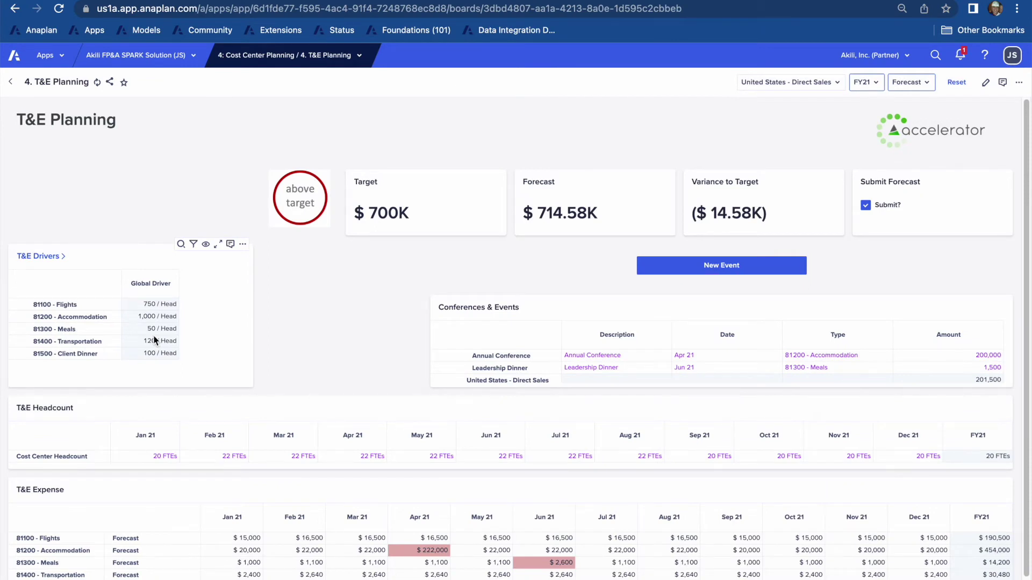
left_click(44, 258)
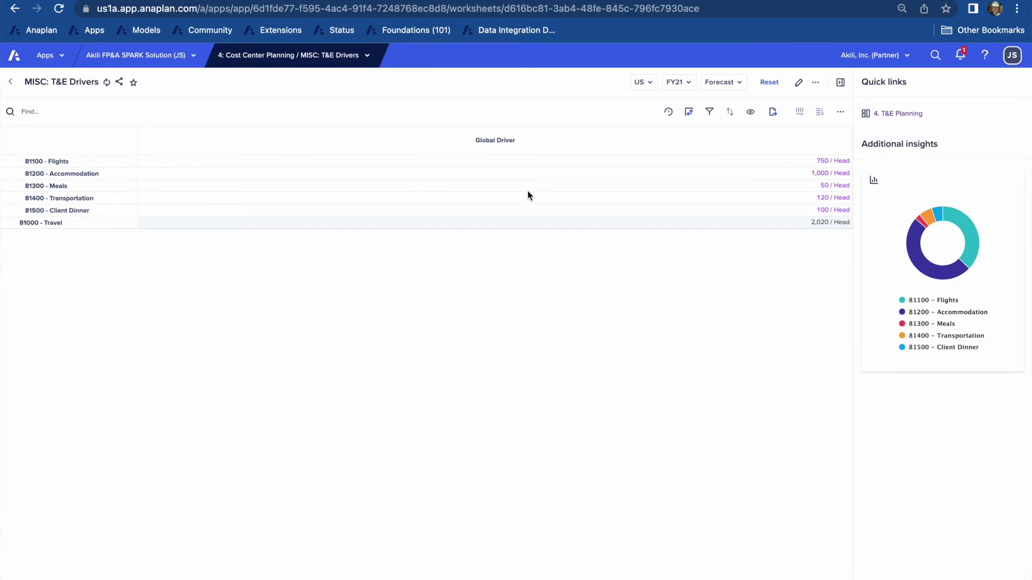
Set the Global Driver to 800 per head for 81100 - Flights and 750 for 81200 - Accommodation, and return to T&E Planning.
left_click(804, 163)
type("800")
key("Return")
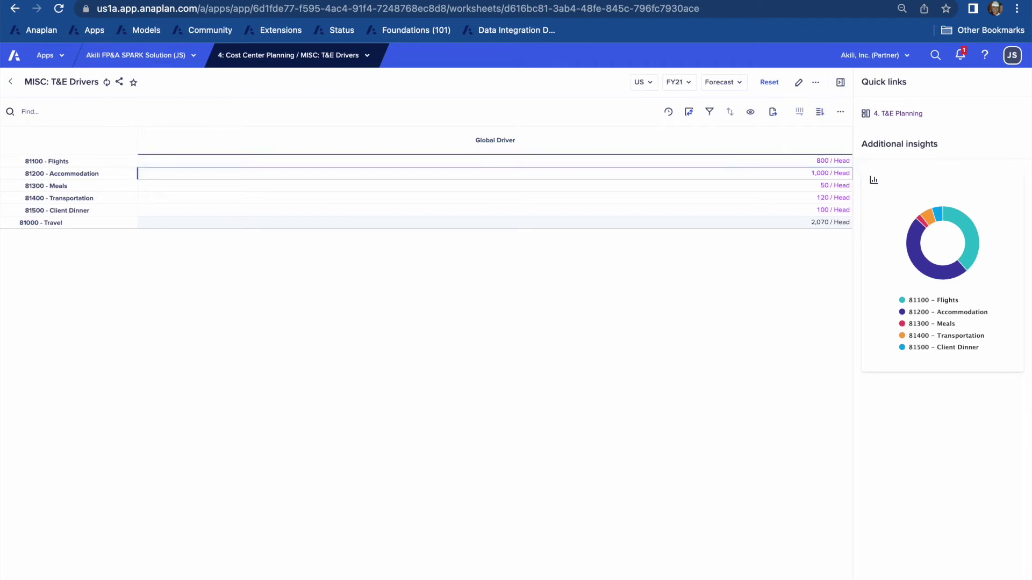
type("750")
key("Return")
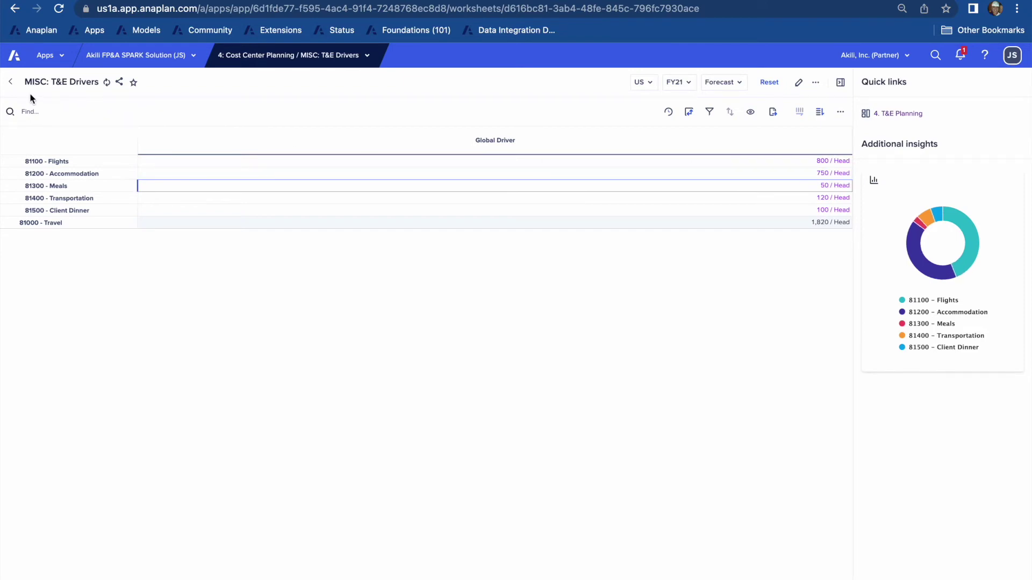
left_click(11, 82)
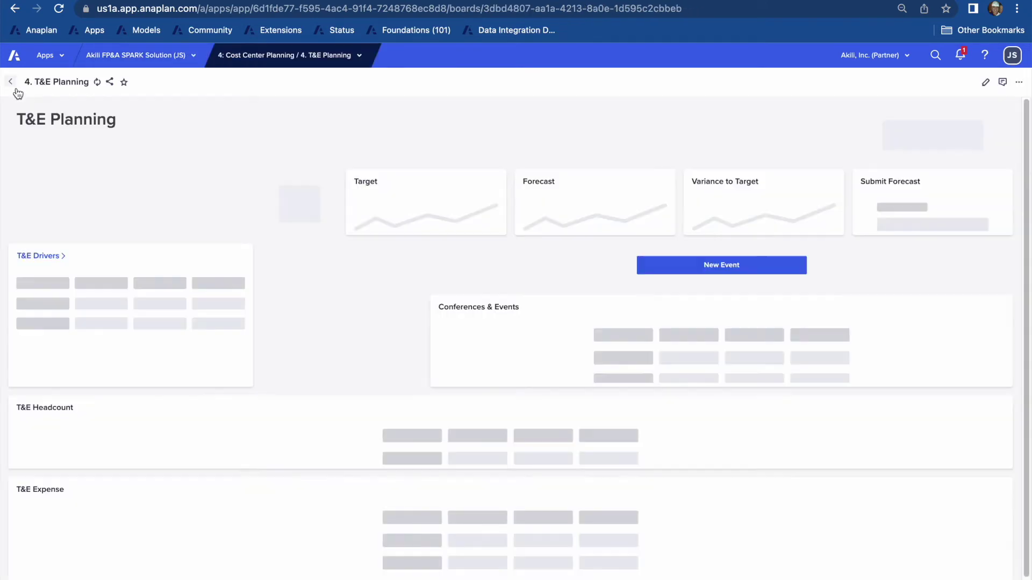
Try Jan 21 Cost Center Headcount values of 18 and 20 FTEs in T&E Headcount.
scroll(266, 475, "down", 1)
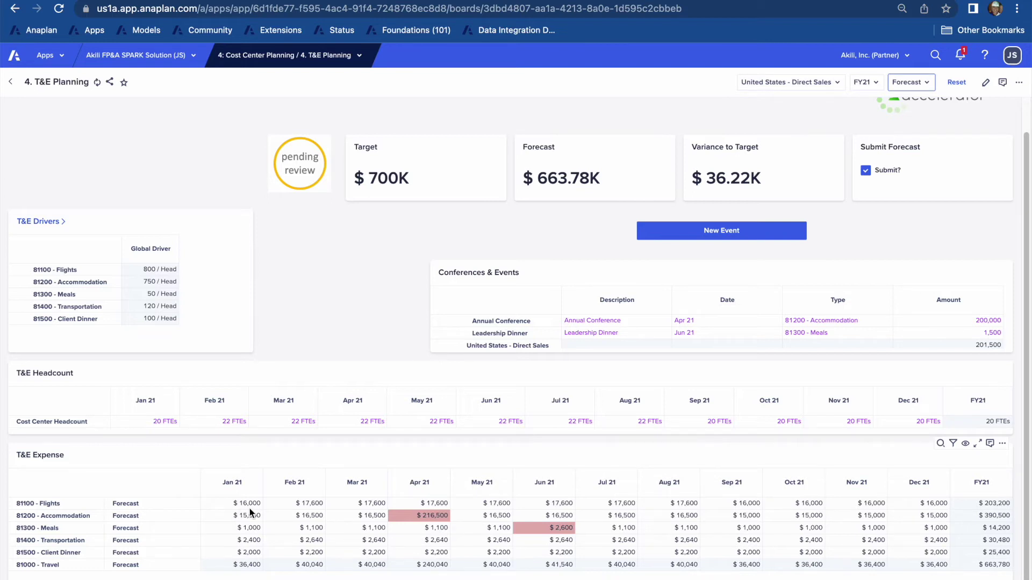
left_click(155, 422)
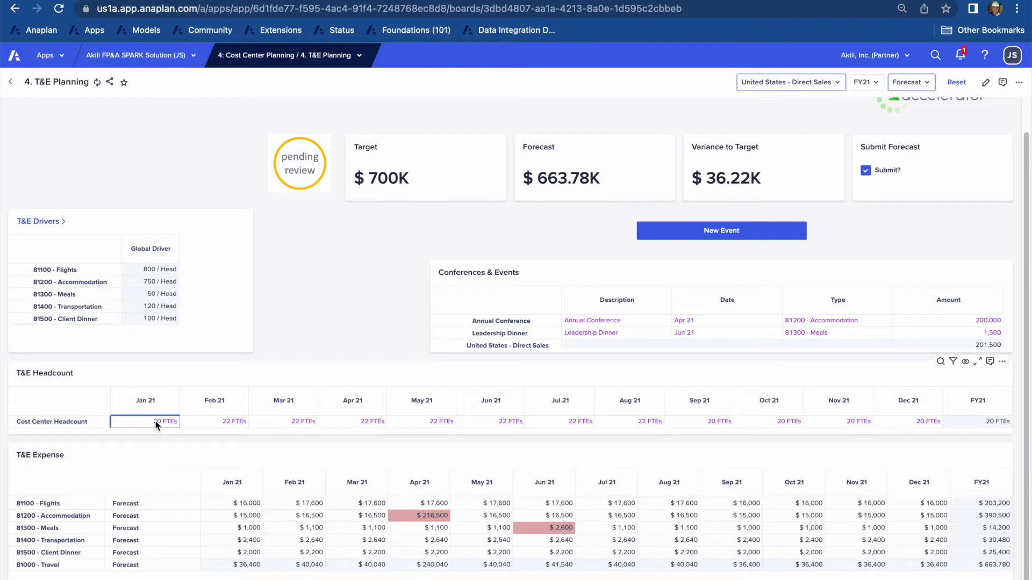
type("18")
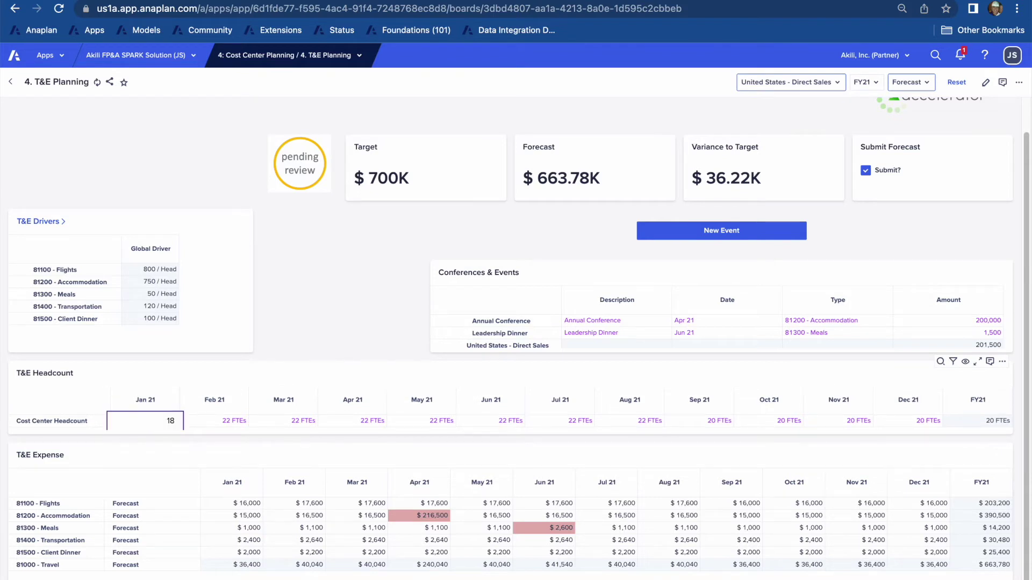
key("Return")
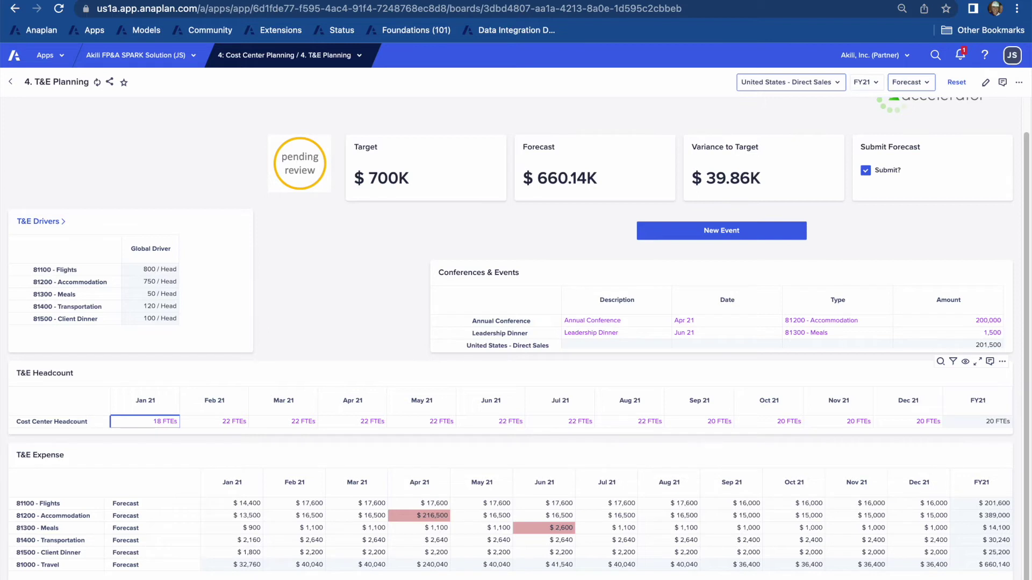
type("20")
key("Return")
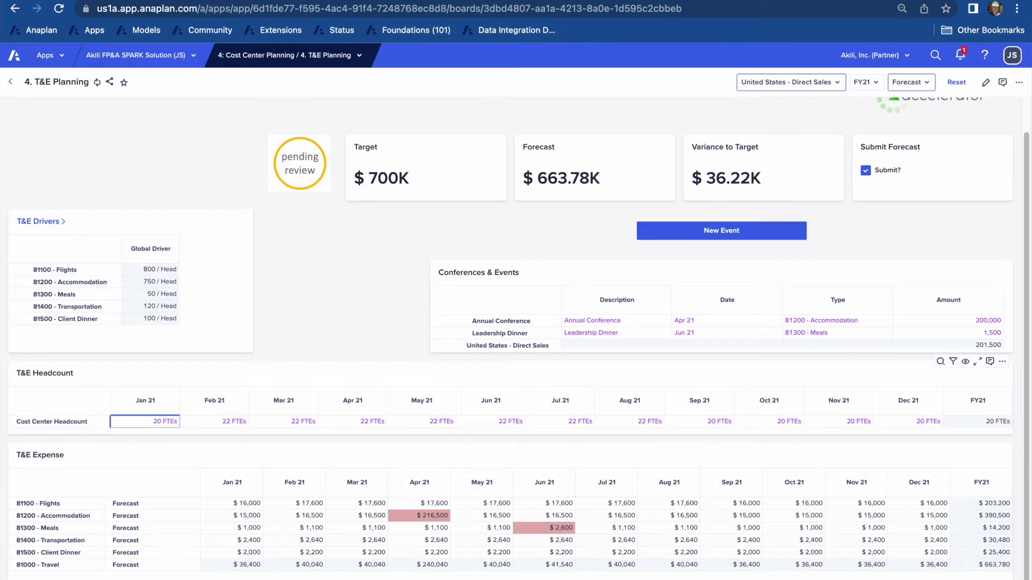
Set the Jan 21 Cost Center Headcount to 19 FTEs.
type("19")
key("Return")
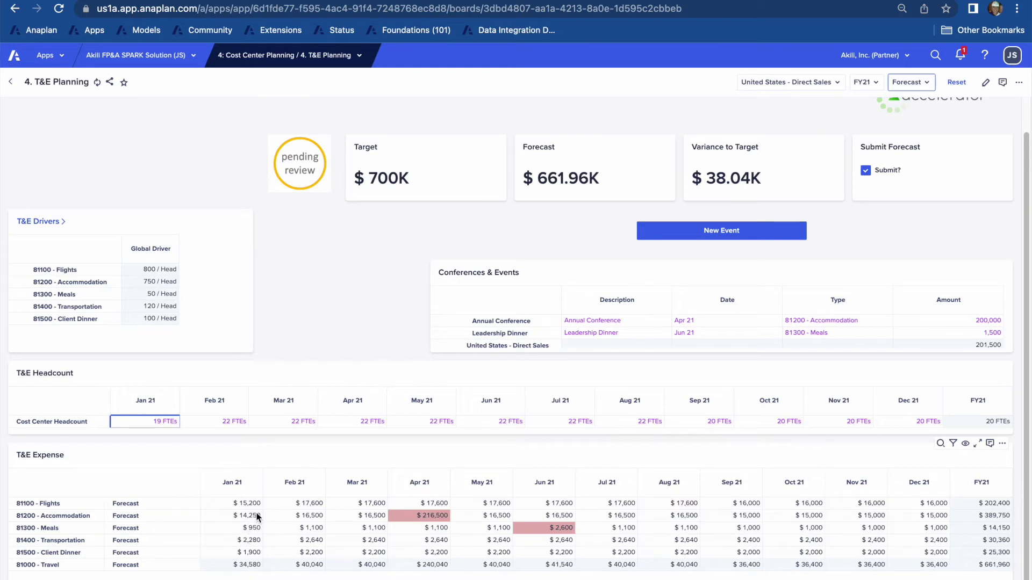
Drill down into the Jan 21 forecast for 81500 - Client Dinner, review its formula and source values, and close the drill-down.
left_click(244, 556)
right_click(244, 556)
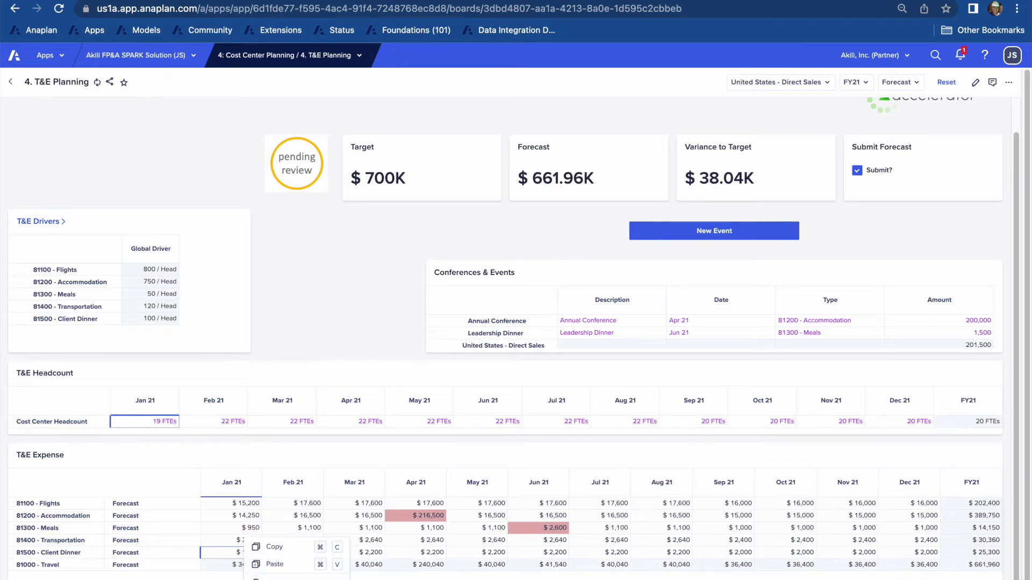
left_click(274, 578)
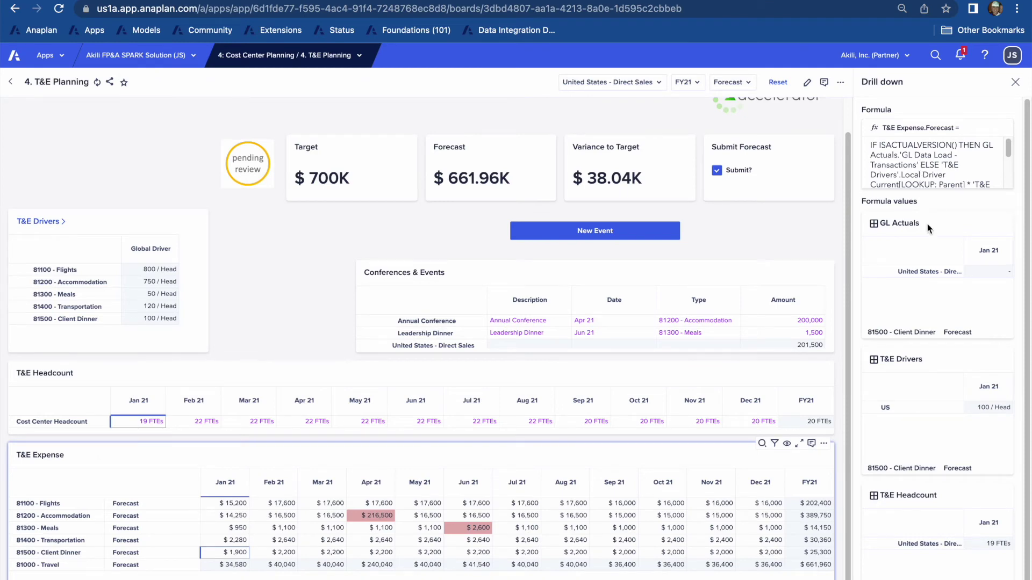
scroll(945, 393, "down", 1)
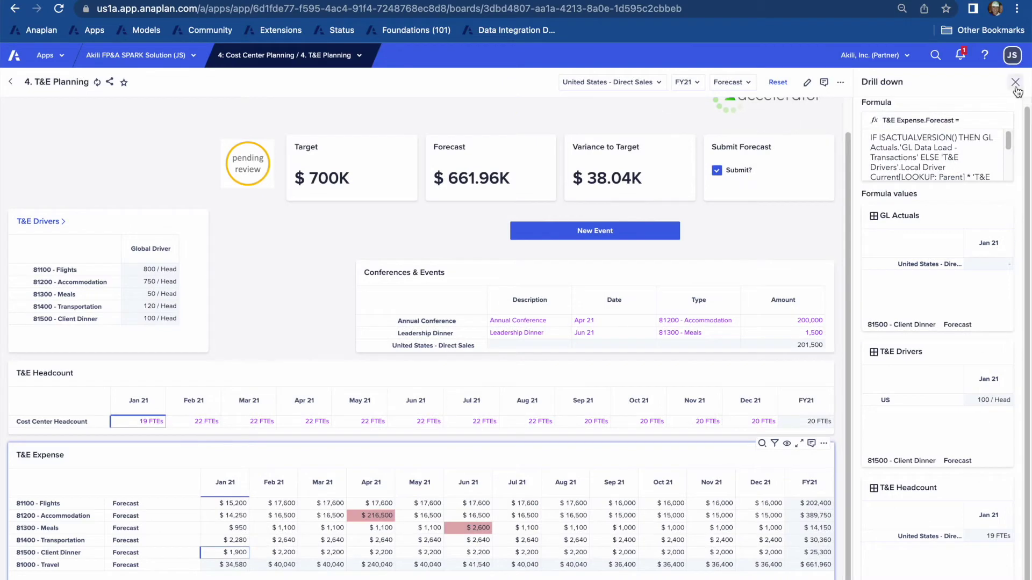
left_click(1015, 82)
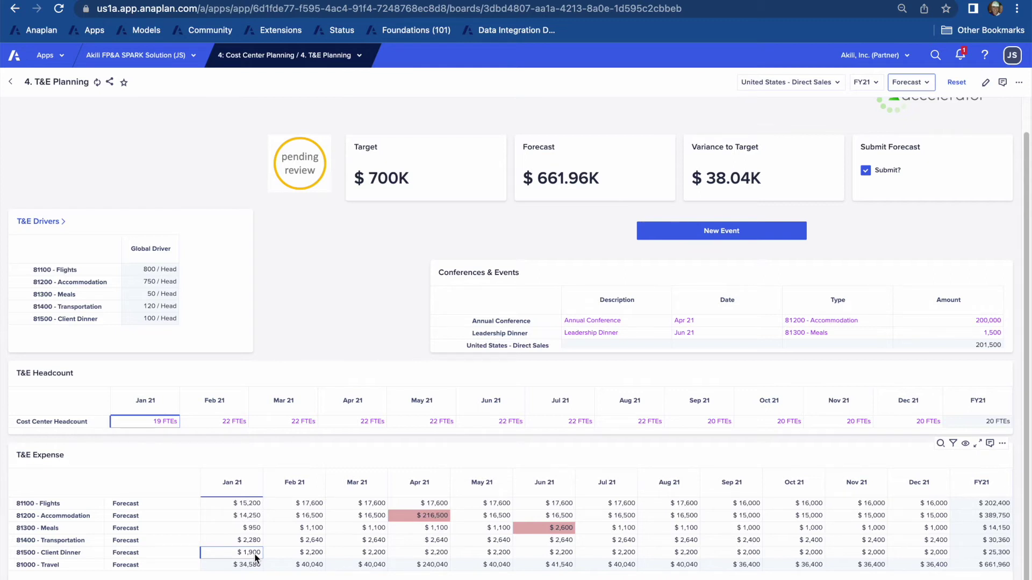
Return to 1. Cost Center Home, open SG&A Expenses, and open Direct Input Expense Planning.
left_click(322, 56)
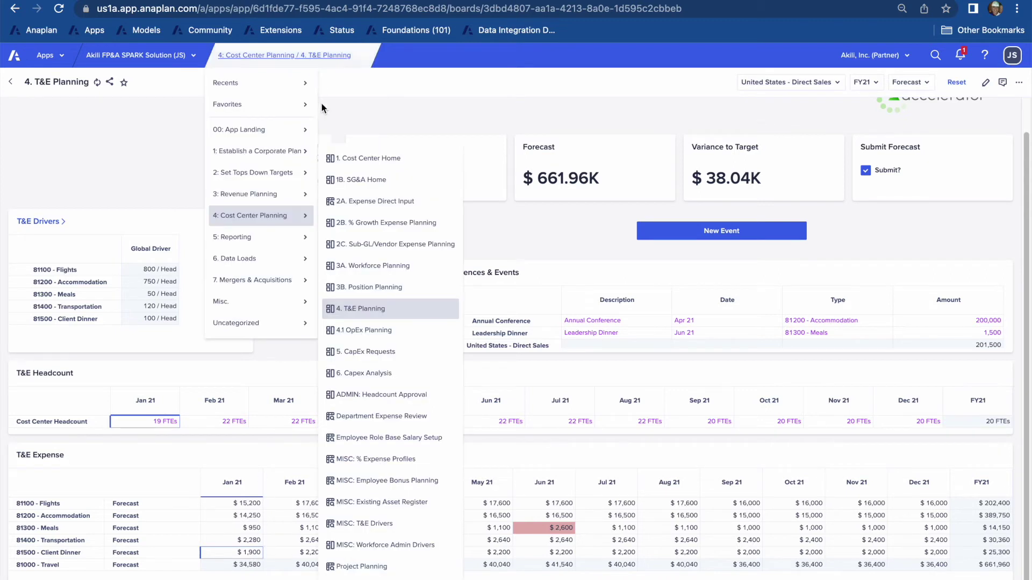
left_click(370, 158)
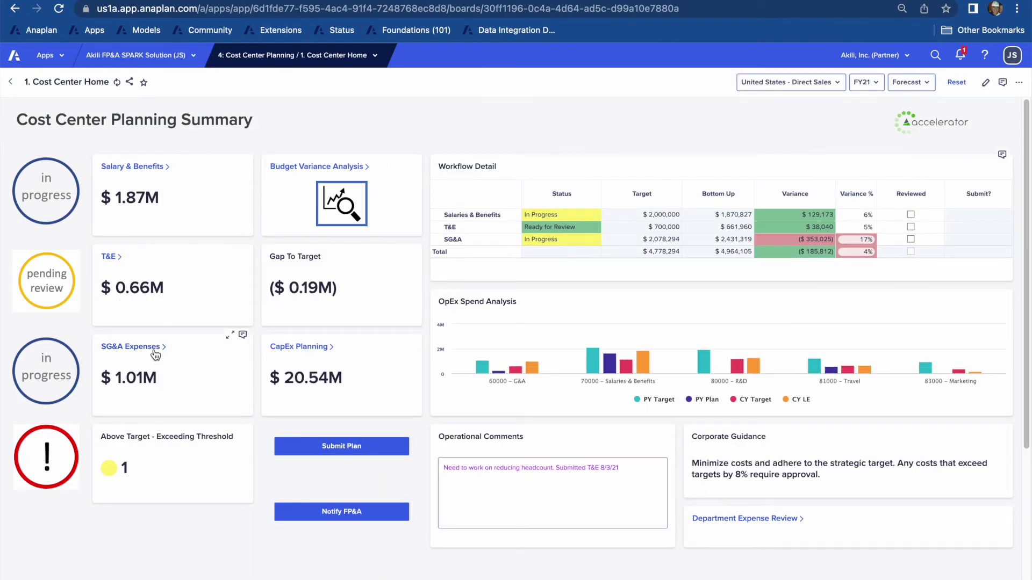
left_click(154, 349)
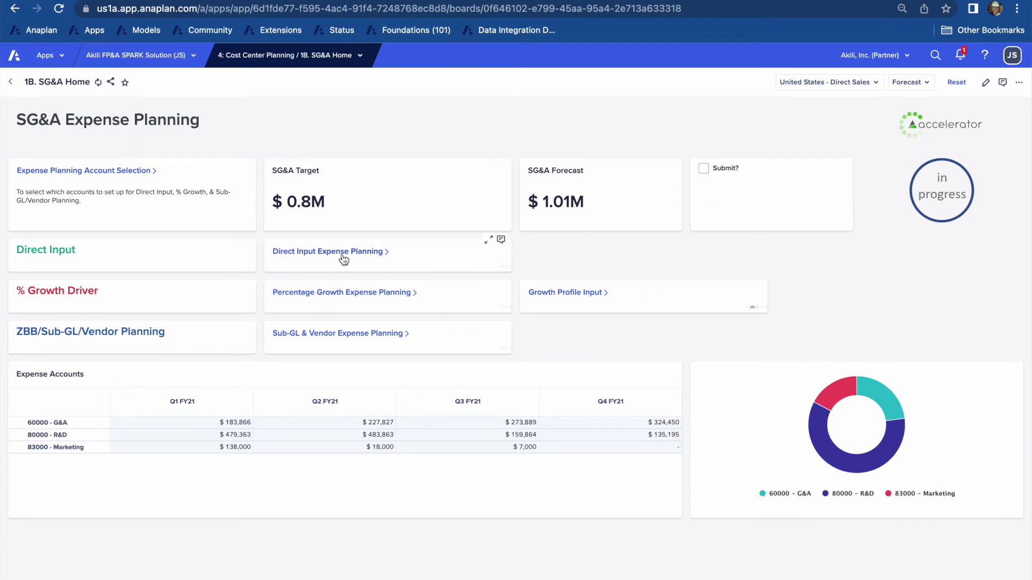
left_click(359, 260)
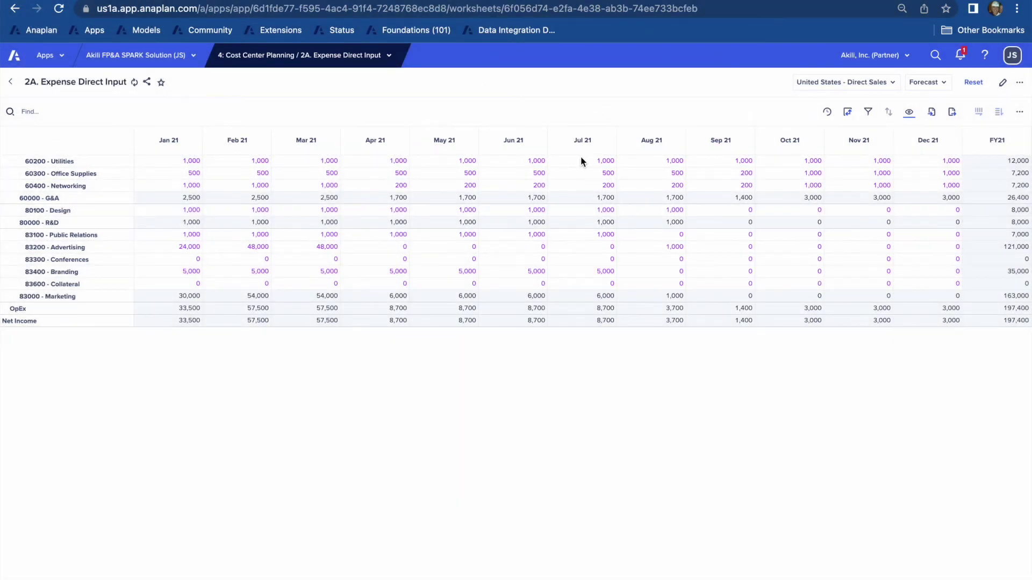
Set 60200 - Utilities to 500 for Jan 21 and copy that value across through Jul 21.
left_click(188, 164)
type("500")
key("Return")
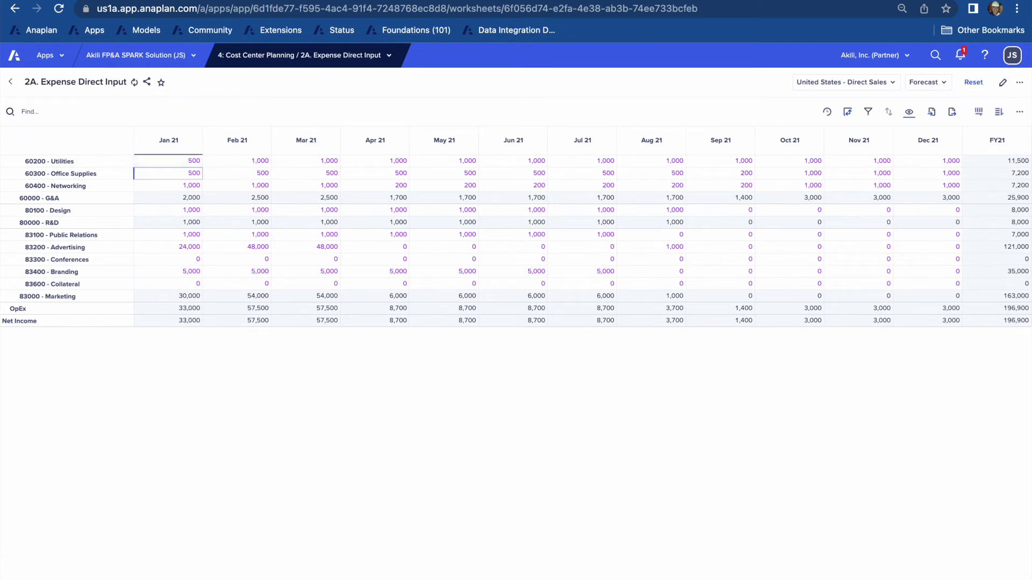
key("shift+Right")
key("shift+Right")
key("shift+Right")
key("shift+Right")
key("shift+Right")
key("shift+Right")
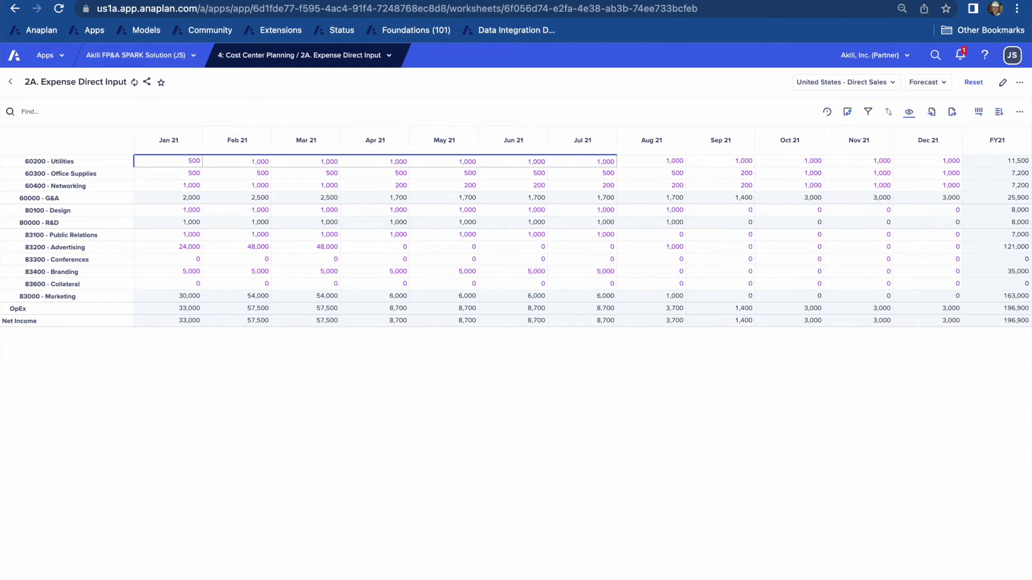
key("ctrl+r")
Pivot the worksheet to show L5 Cost Centers on rows instead of accounts, and select the 60200 - Utilities account.
left_click(847, 112)
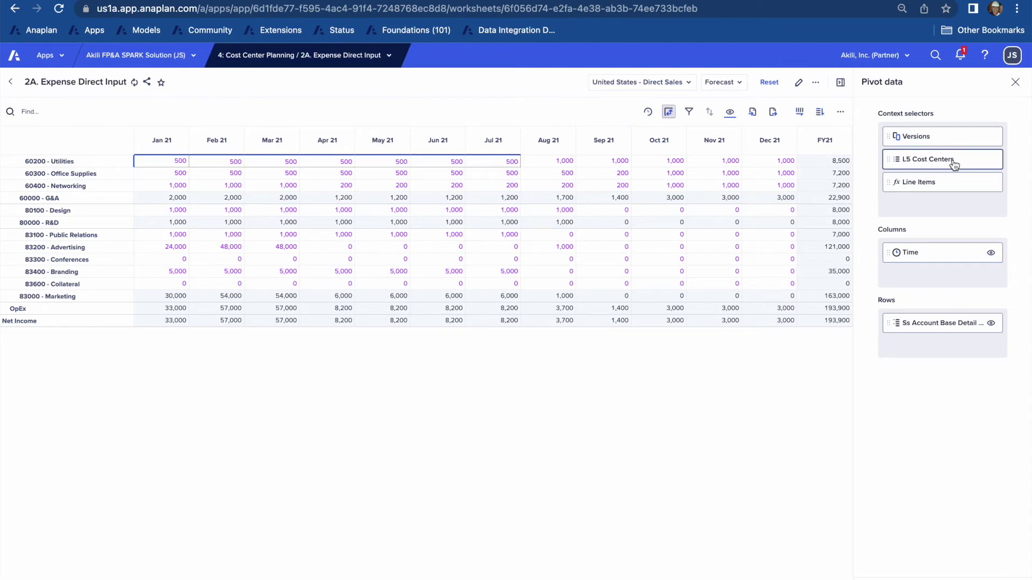
left_click_drag(954, 165, 951, 192)
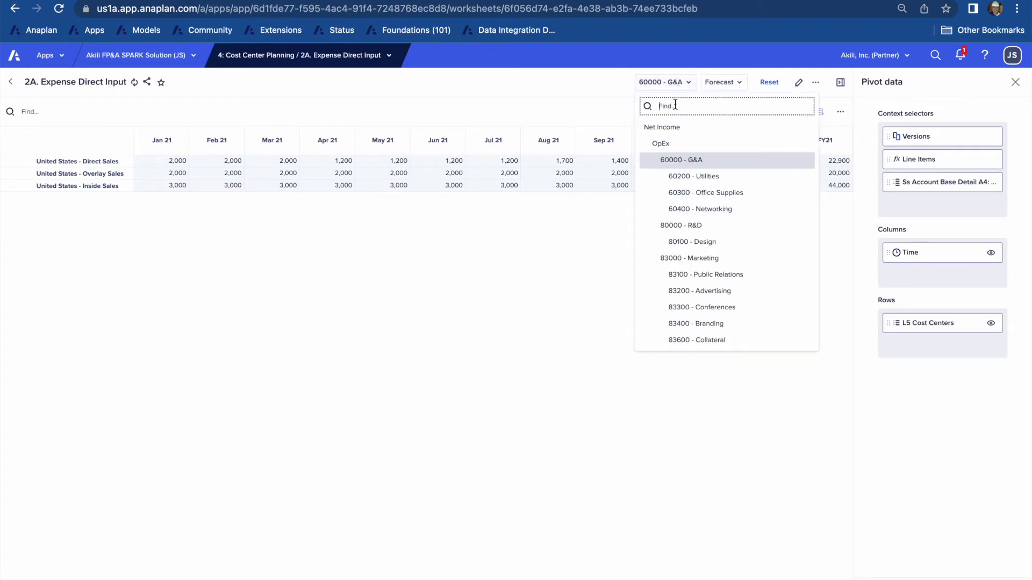
left_click(680, 177)
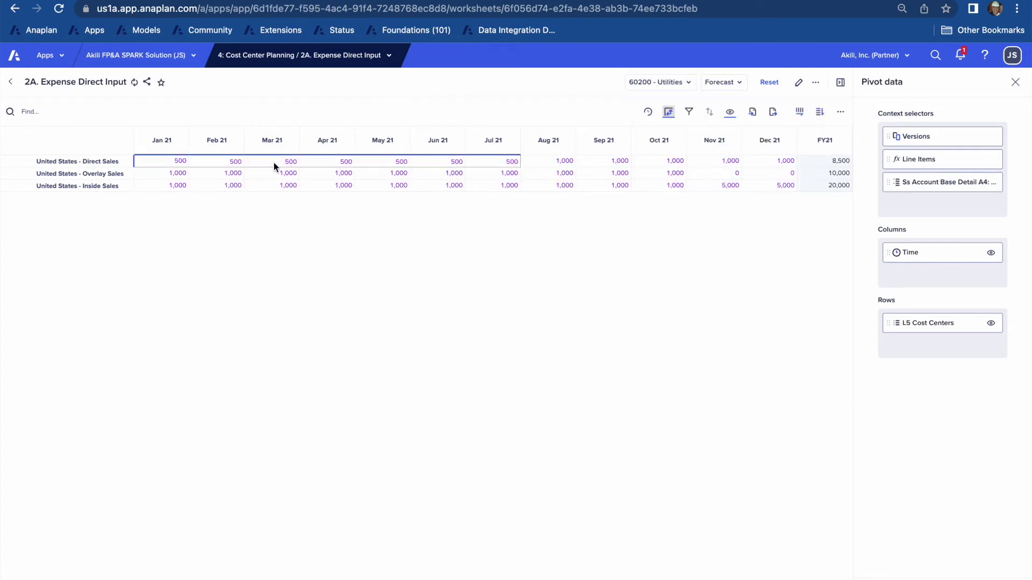
Copy the Direct Sales utilities values for Jan 21 through Jul 21 down to United States - Overlay Sales and Inside Sales.
left_click(186, 164)
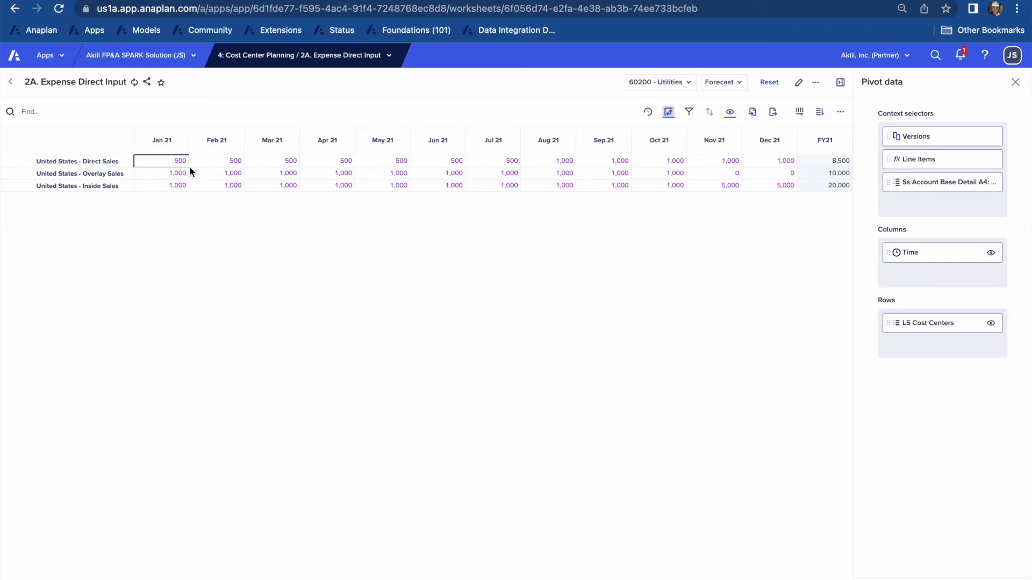
key("shift+Down")
key("shift+Right")
key("shift+Down")
key("shift+Right")
key("shift+Right")
key("shift+Right")
key("shift+Right")
key("shift+Right")
key("ctrl+d")
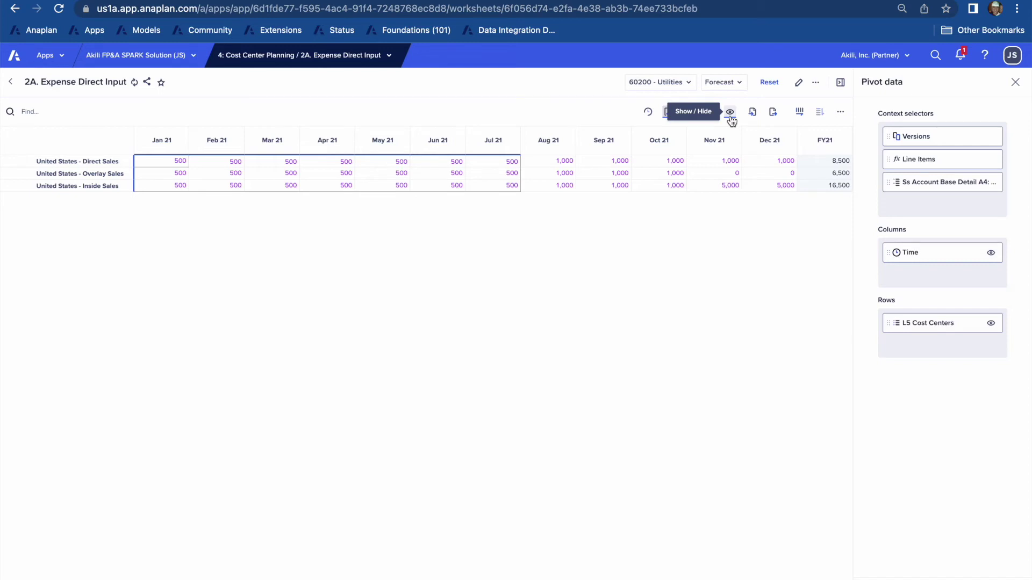
Return to 1B. SG&A Home and open Percentage Growth Expense Planning.
left_click(10, 83)
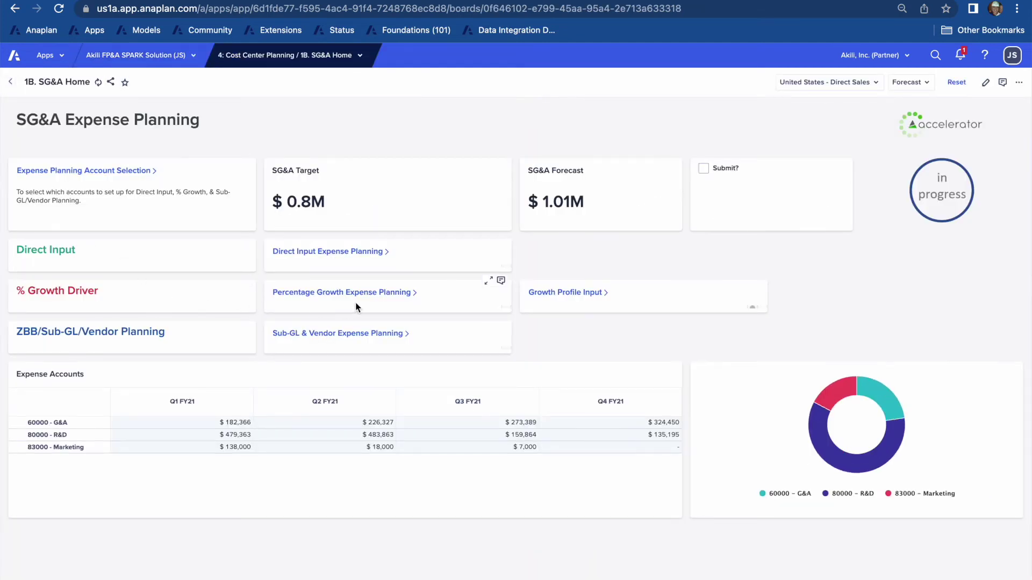
left_click(358, 293)
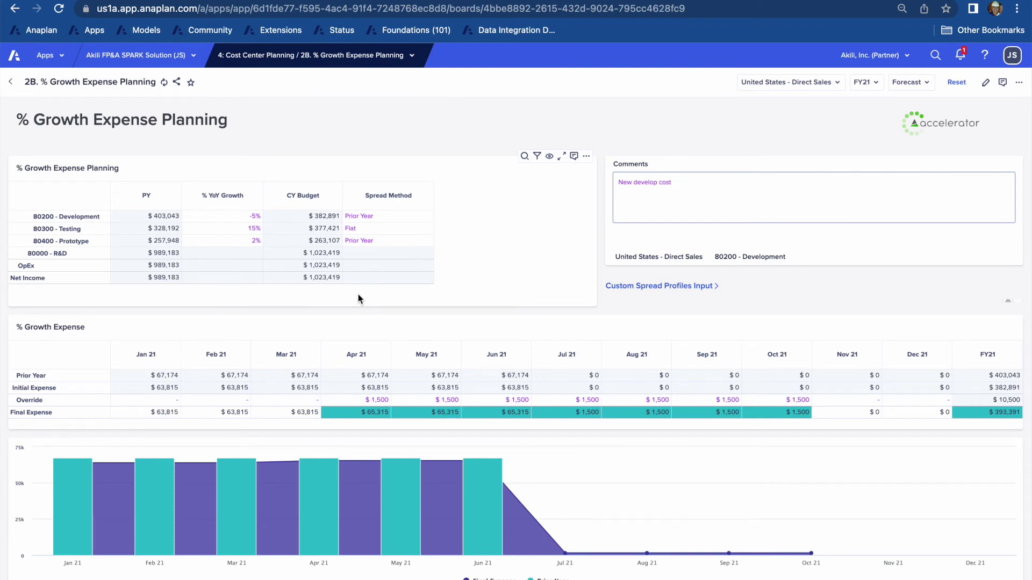
Try a % YoY Growth of 10% for 80200 - Development.
left_click(236, 220)
type("10")
key("Return")
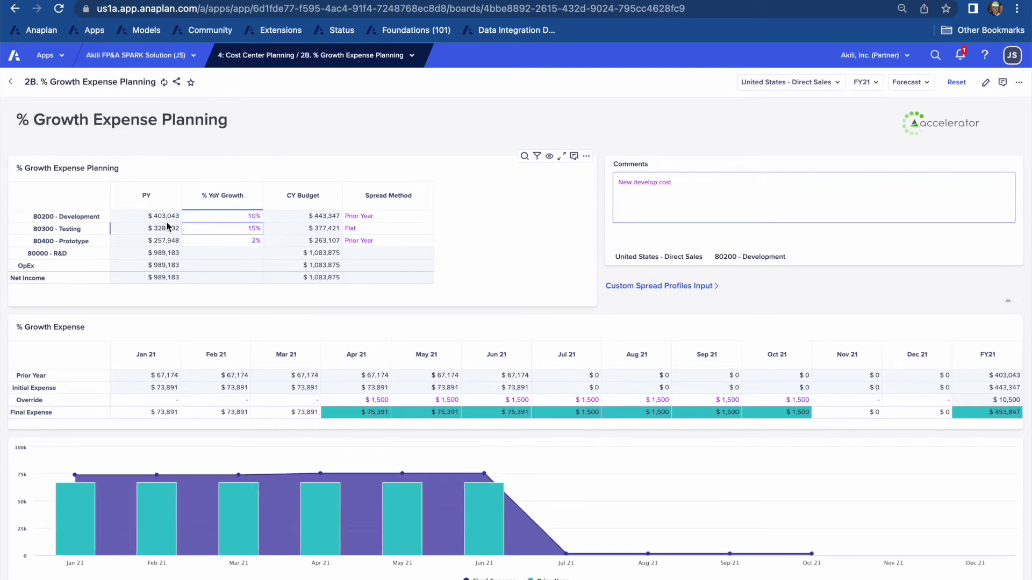
Set the % YoY Growth of 80200 - Development to -8%.
left_click(233, 217)
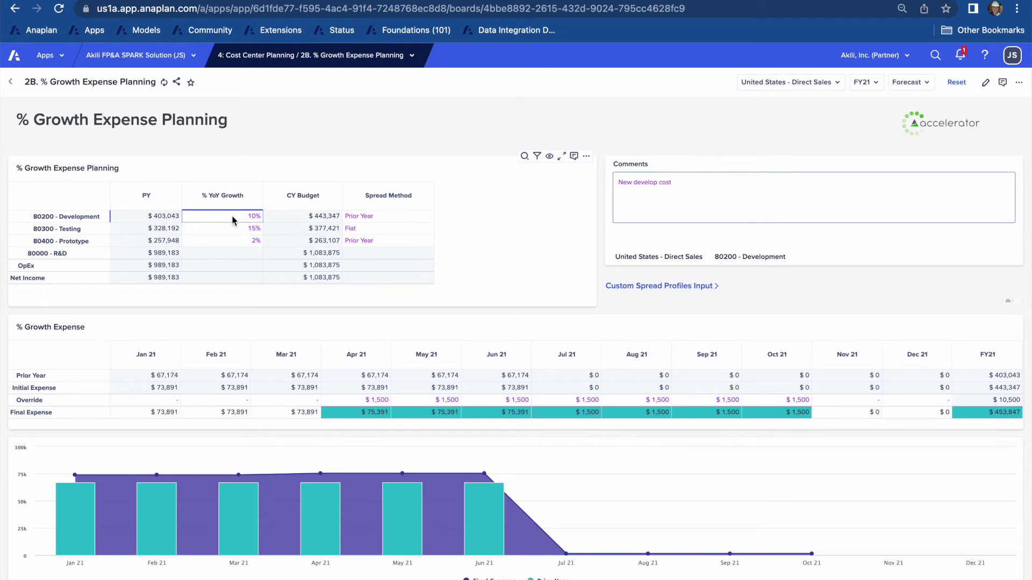
type("-8")
key("Return")
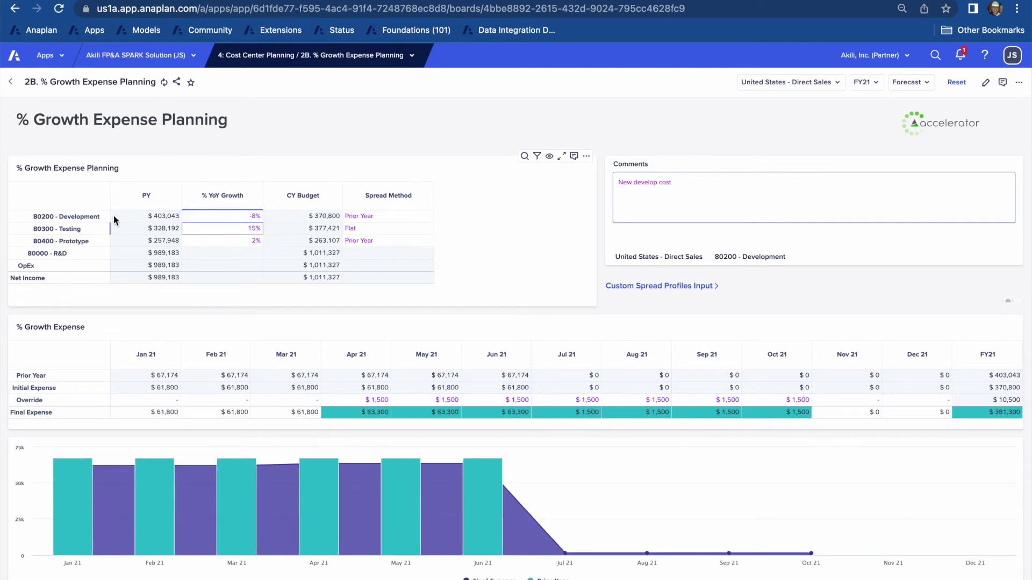
Set the Spread Method of 80200 - Development to Quarterly.
left_click(72, 216)
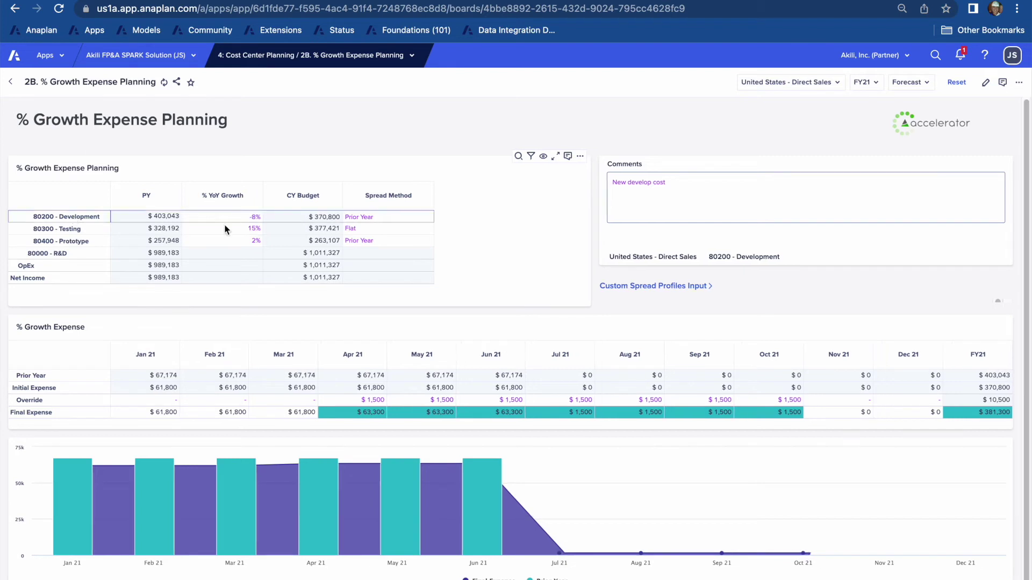
left_click(399, 221)
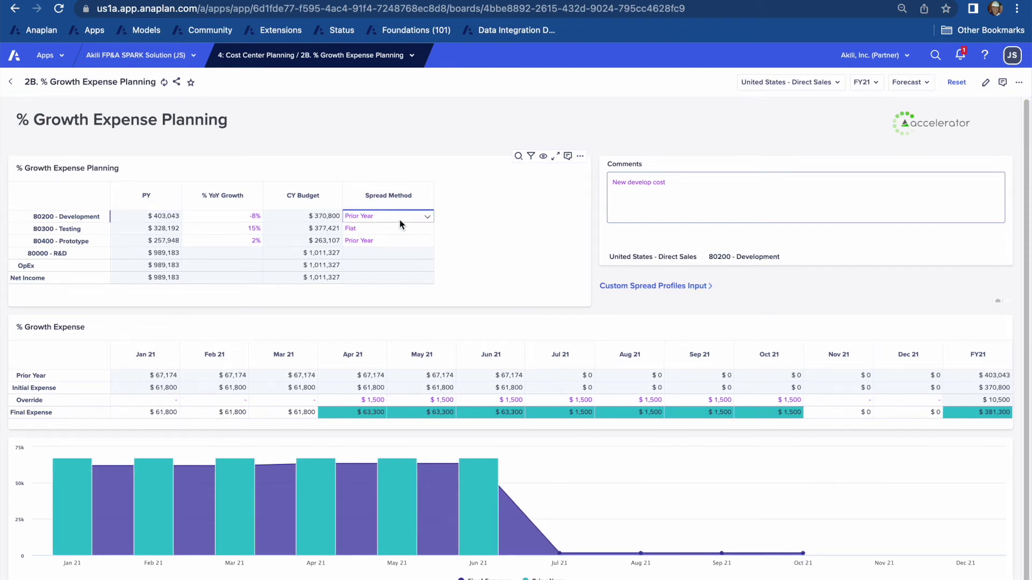
left_click(428, 223)
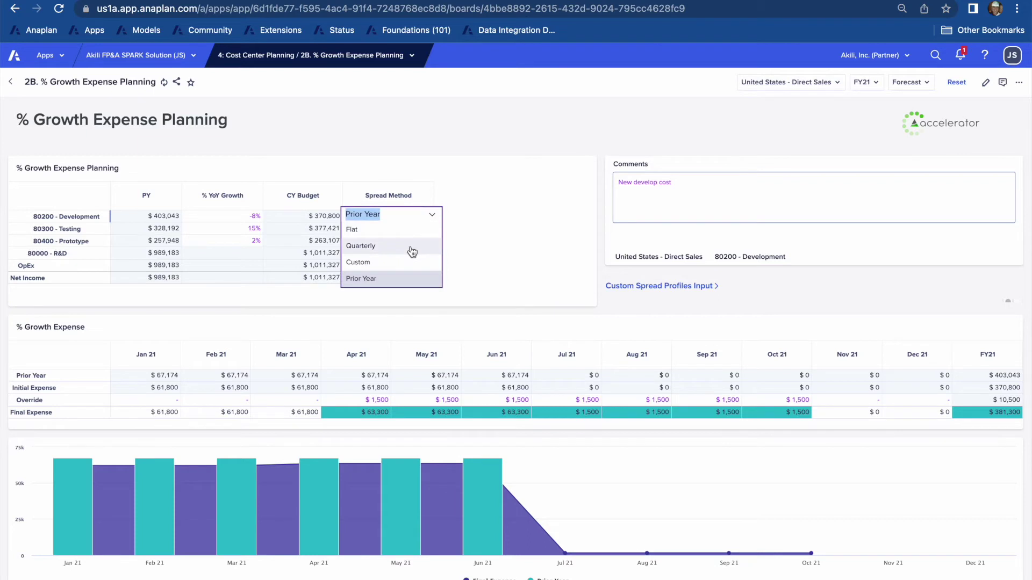
left_click(411, 246)
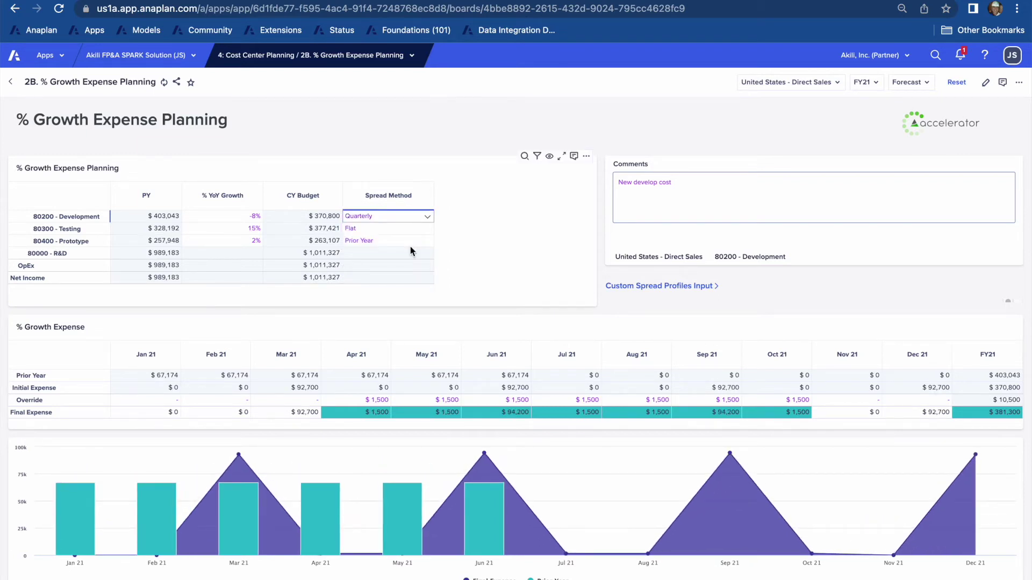
Set the Override for 80200 - Development to 1,000 in Apr 21 and copy it across through Oct 21.
left_click(376, 399)
type("1000")
key("Return")
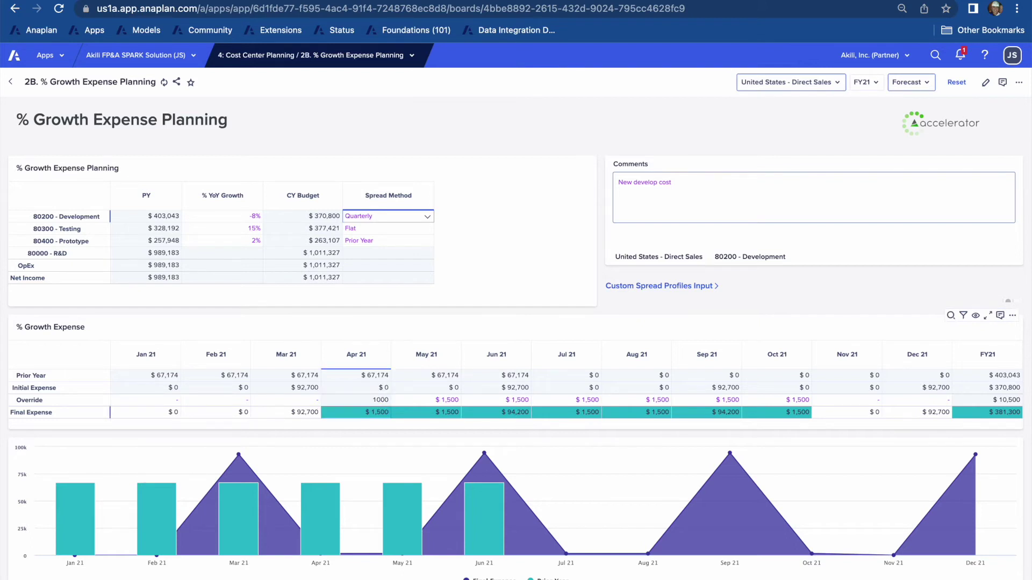
key("shift+Right")
key("shift+Right")
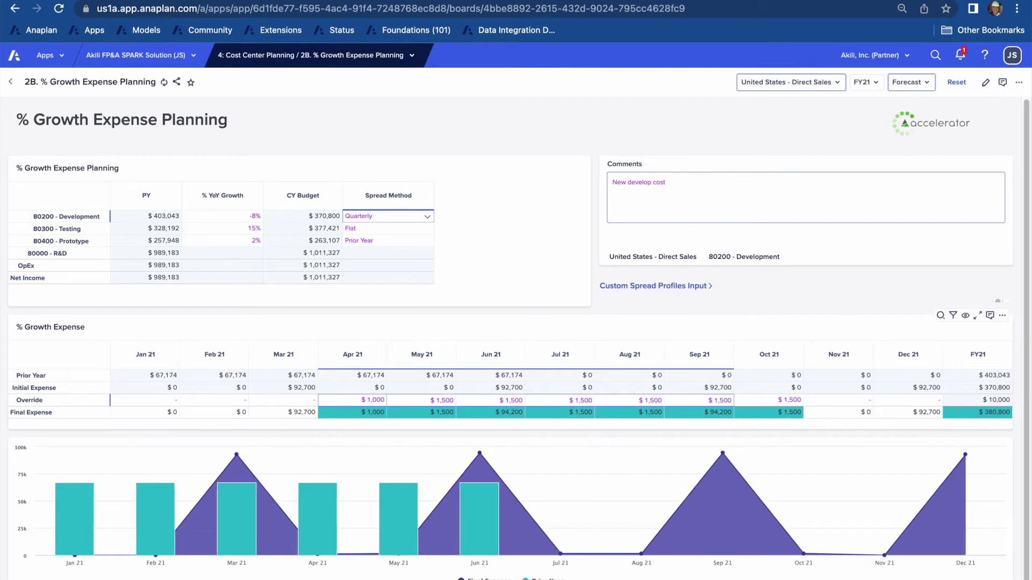
key("ctrl+r")
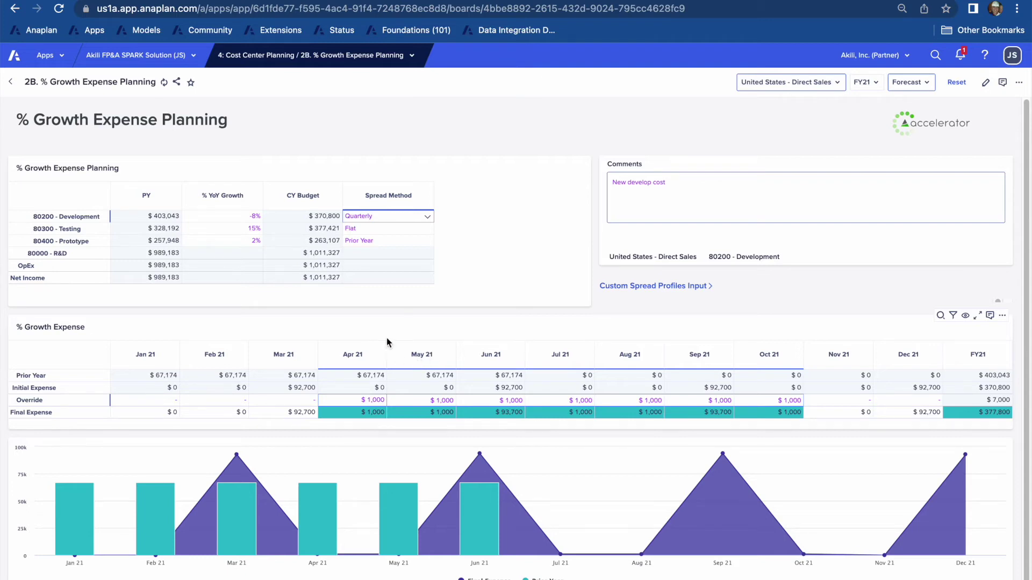
Return to 1B. SG&A Home, open Sub-GL & Vendor Expense Planning and select the 60100 - Software Maintenance row.
left_click(10, 81)
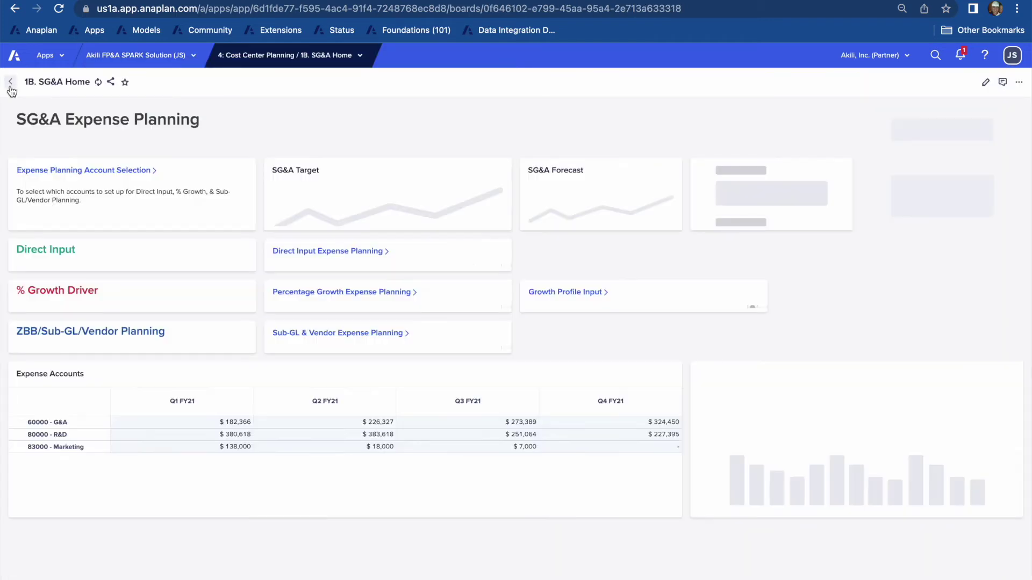
left_click(309, 333)
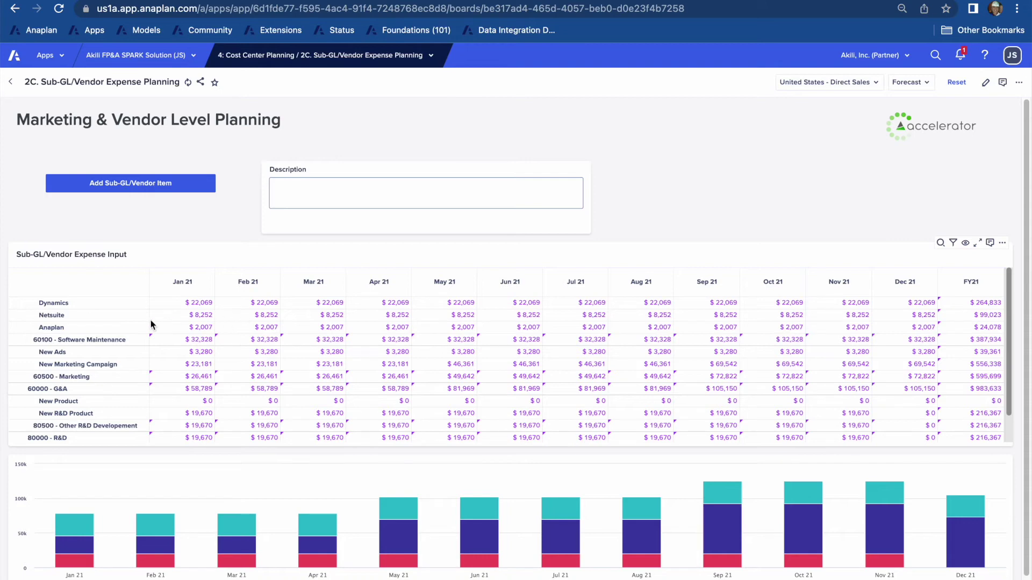
left_click(78, 343)
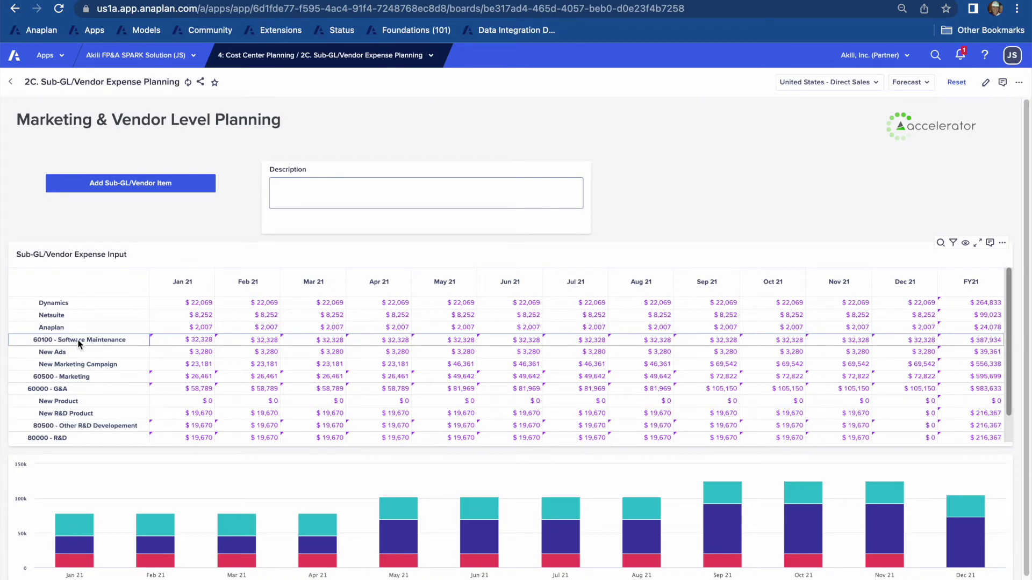
Add a Sub-GL/Vendor item described as New Social Media Campaign under the parent 60500 - Marketing.
left_click(78, 378)
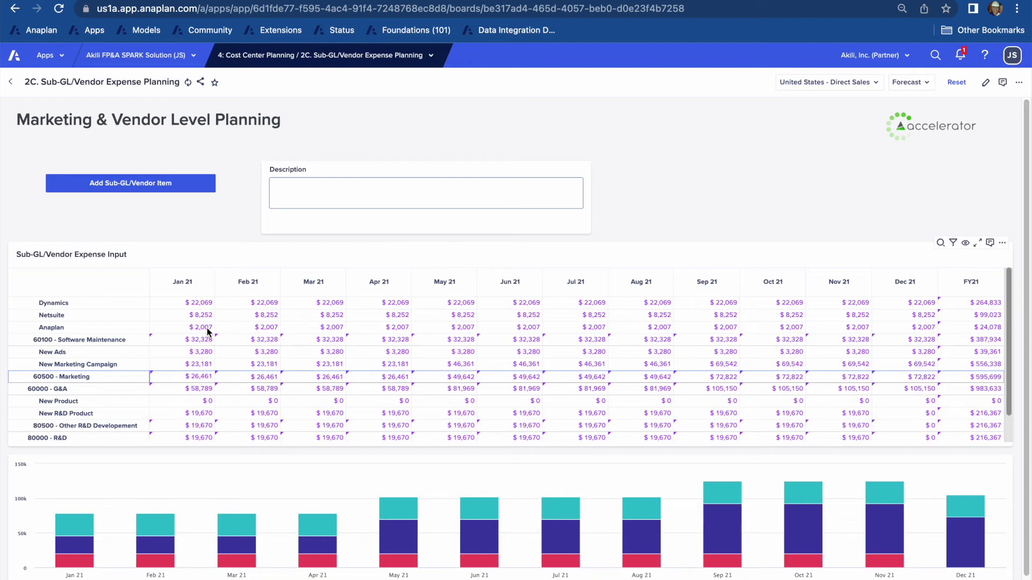
left_click(204, 193)
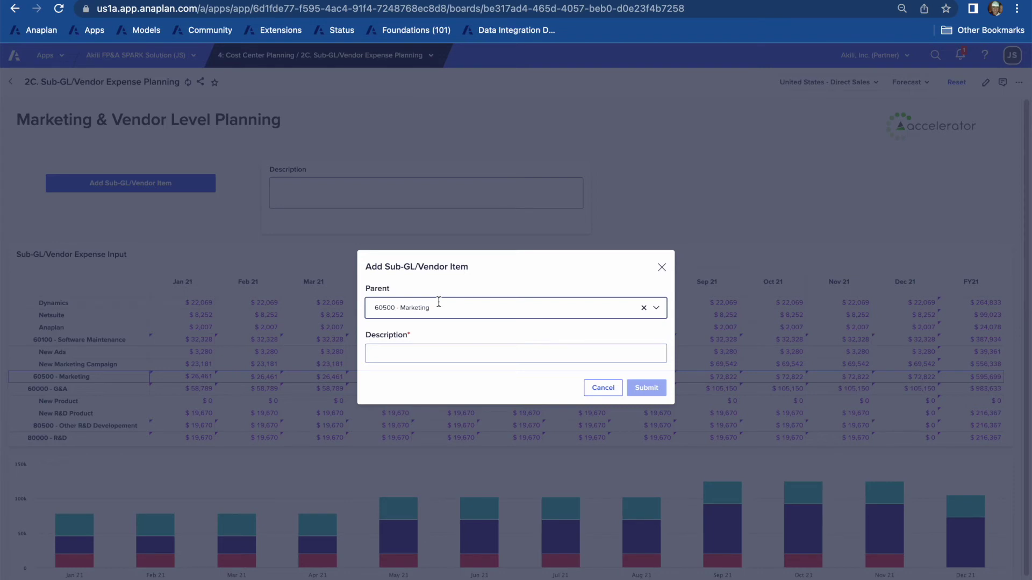
left_click(414, 352)
type("New Social Medi")
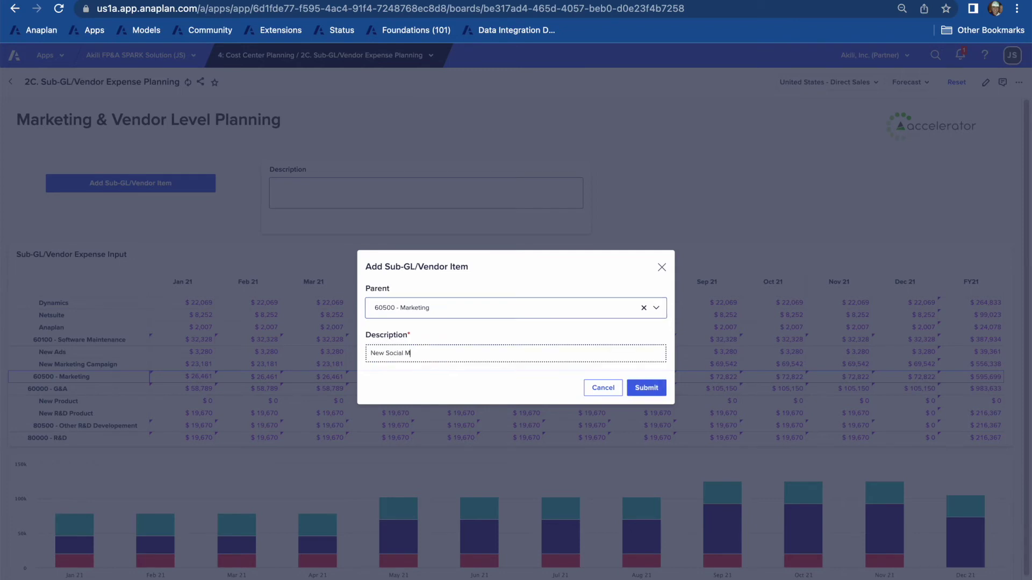
type("a Campaign")
left_click(646, 387)
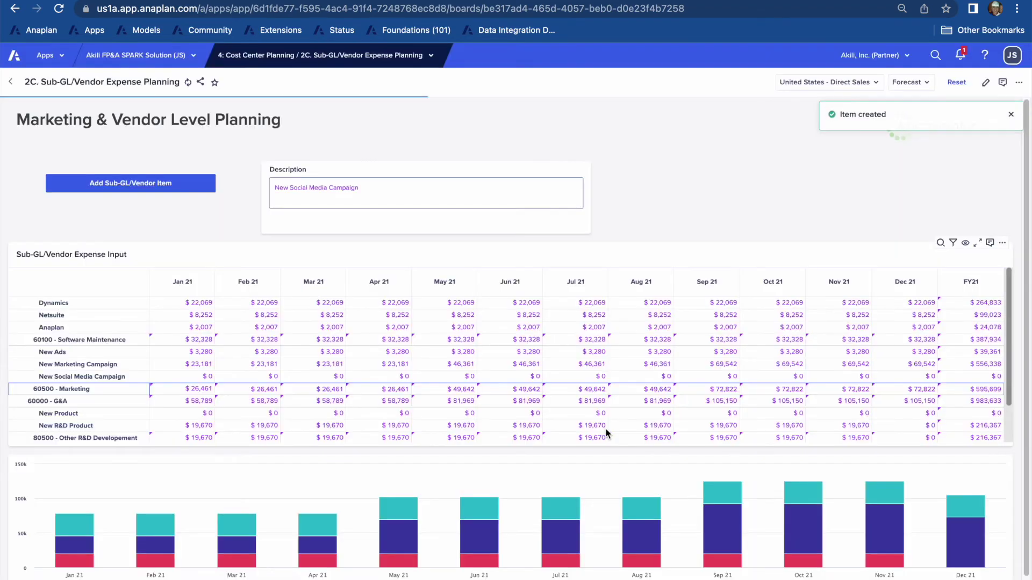
Set New Social Media Campaign to 1,000 in Jan 21 and copy it across through Dec 21.
left_click(77, 376)
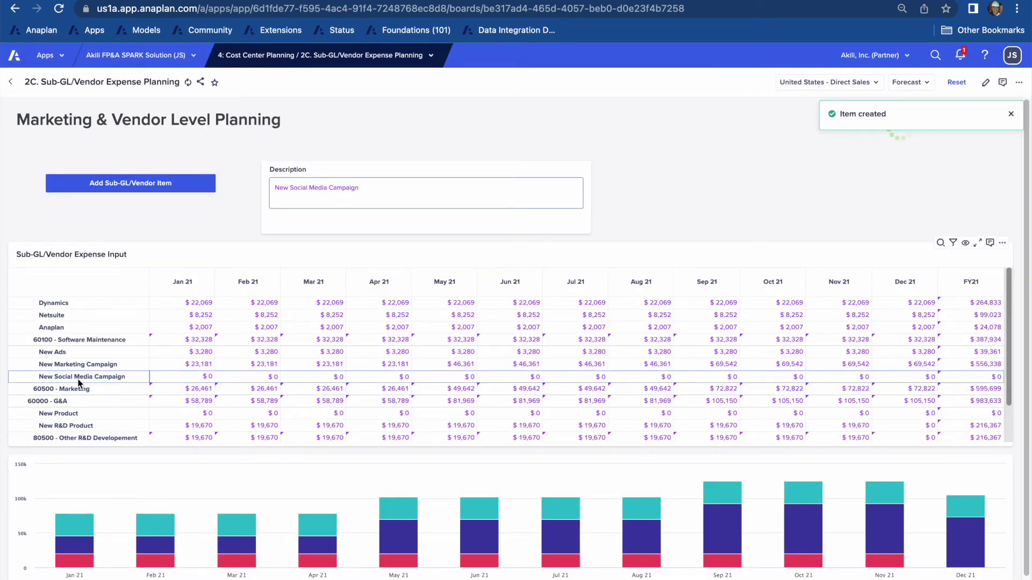
left_click(196, 379)
type("1000")
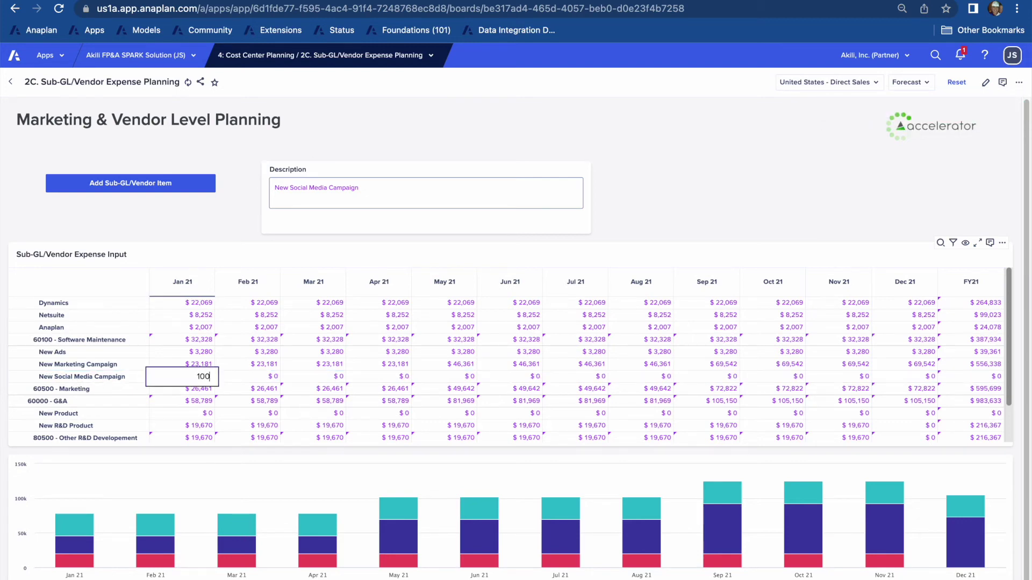
key("Return")
key("shift+Right")
key("shift+Right")
key("shift+Right")
key("shift+Right")
key("shift+Right")
key("shift+Right")
key("shift+Right")
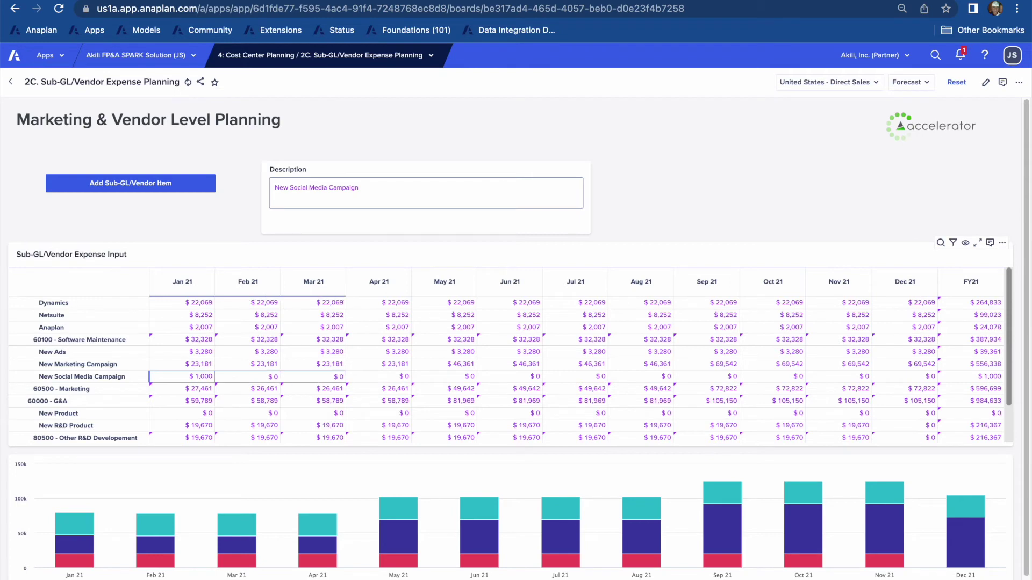
key("shift+Right")
key("shift+Right")
key("shift+Right")
key("shift+Right")
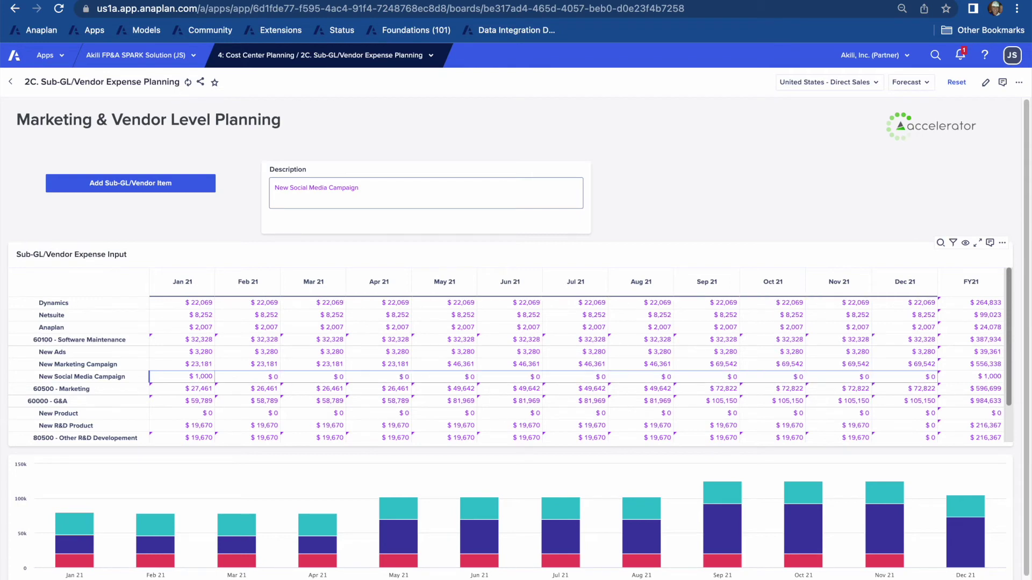
key("ctrl+r")
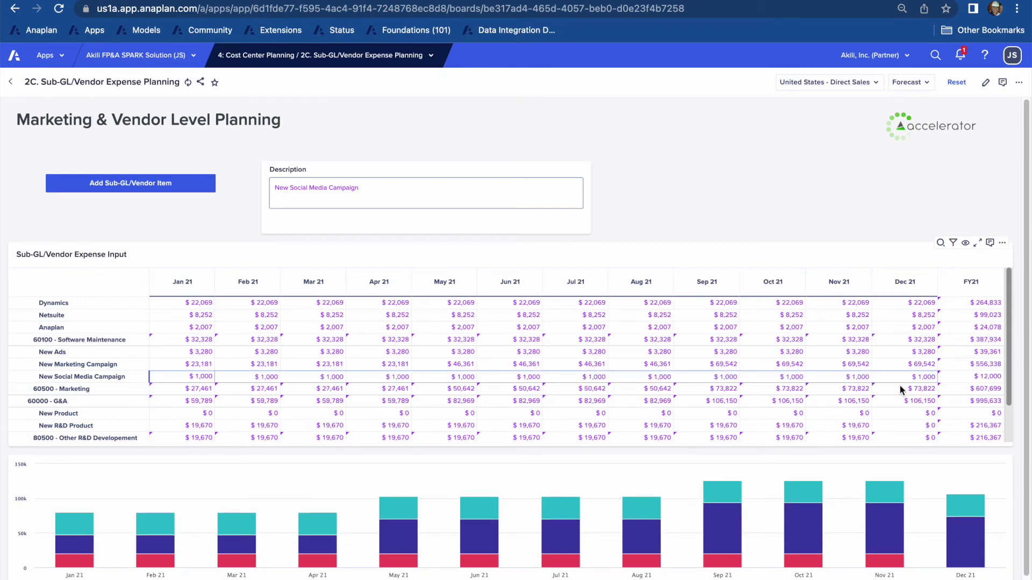
Set the FY21 total of New Social Media Campaign to 24,000.
left_click(977, 379)
type("24000")
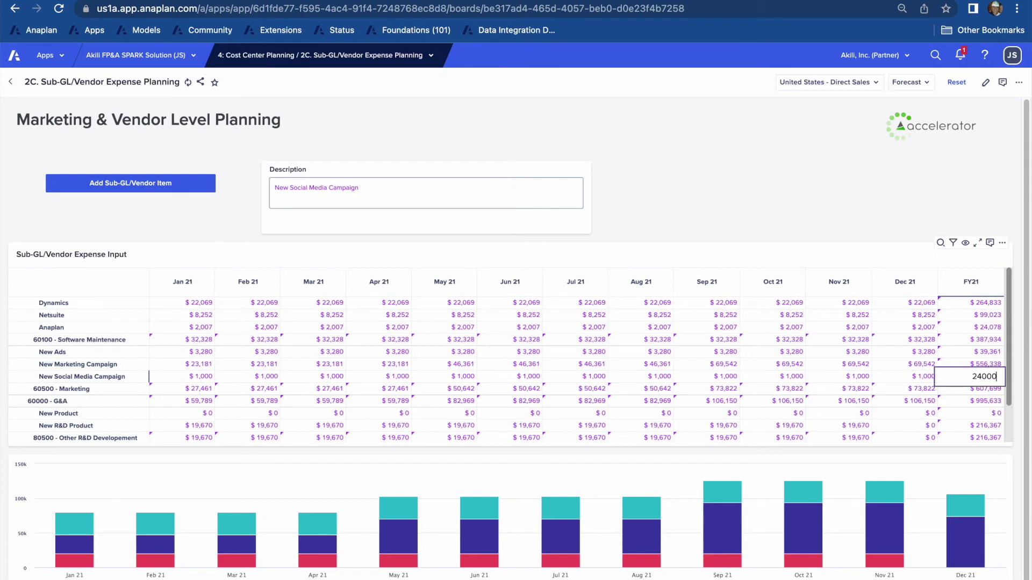
key("Return")
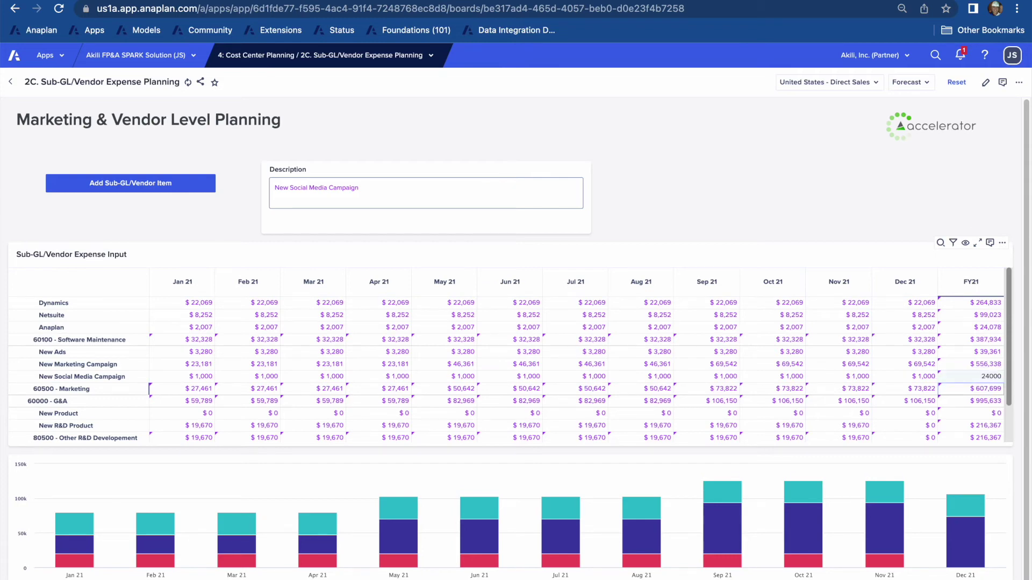
left_click(970, 378)
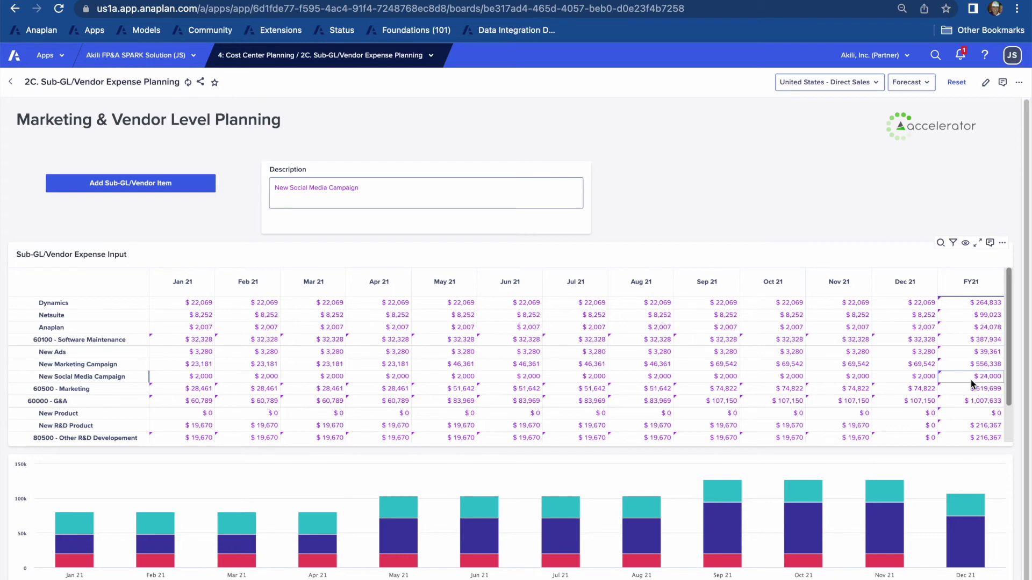
Set the FY21 total of the parent account 60500 - Marketing to 625,000.
key("Down")
type("625000")
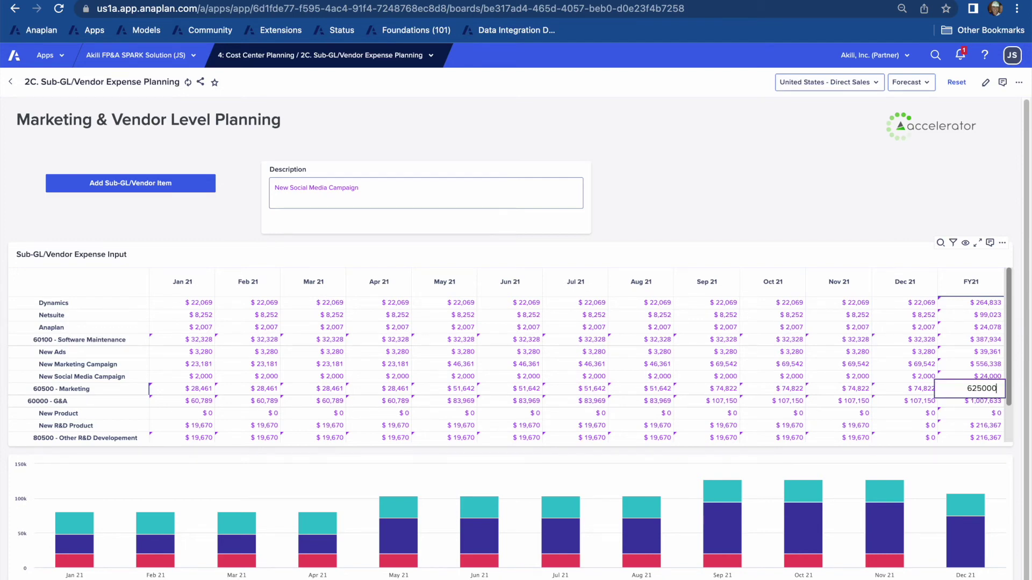
key("Return")
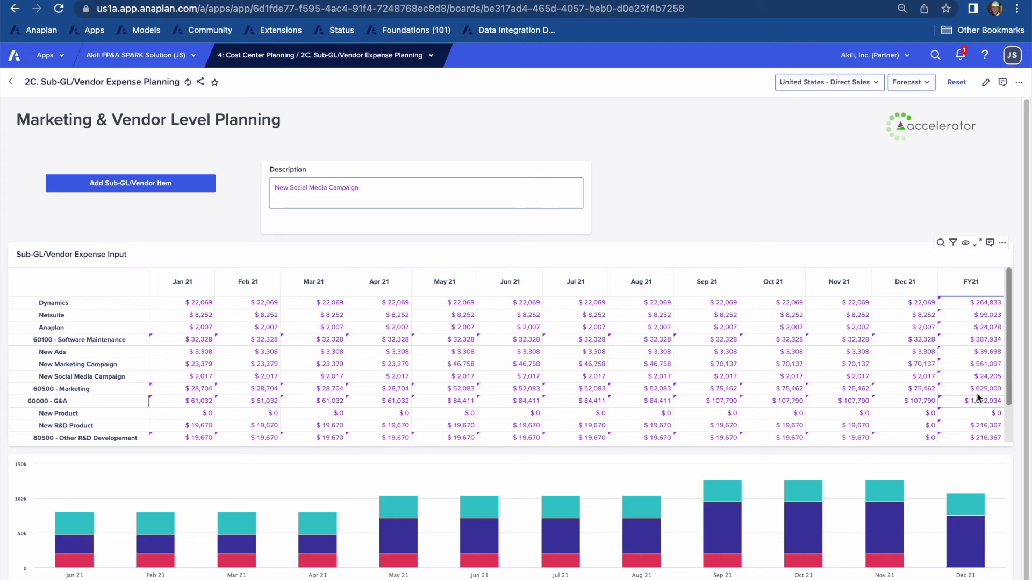
key("Up")
Go to the App Landing's 1a. Navigation Menu and open Volume Revenue Planning through Plan Bottom Up Revenue.
left_click(366, 61)
mouse_move(301, 130)
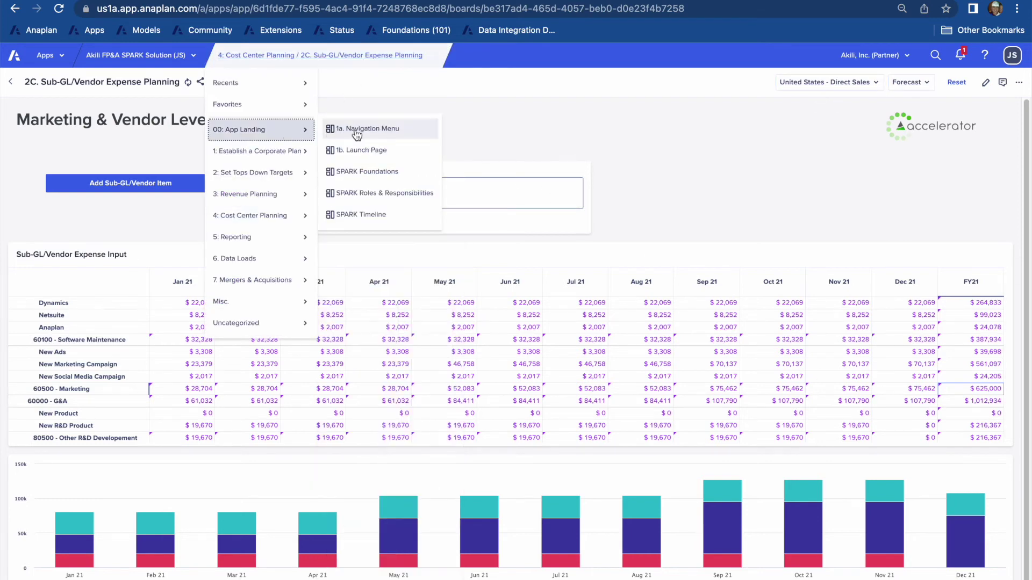
left_click(356, 131)
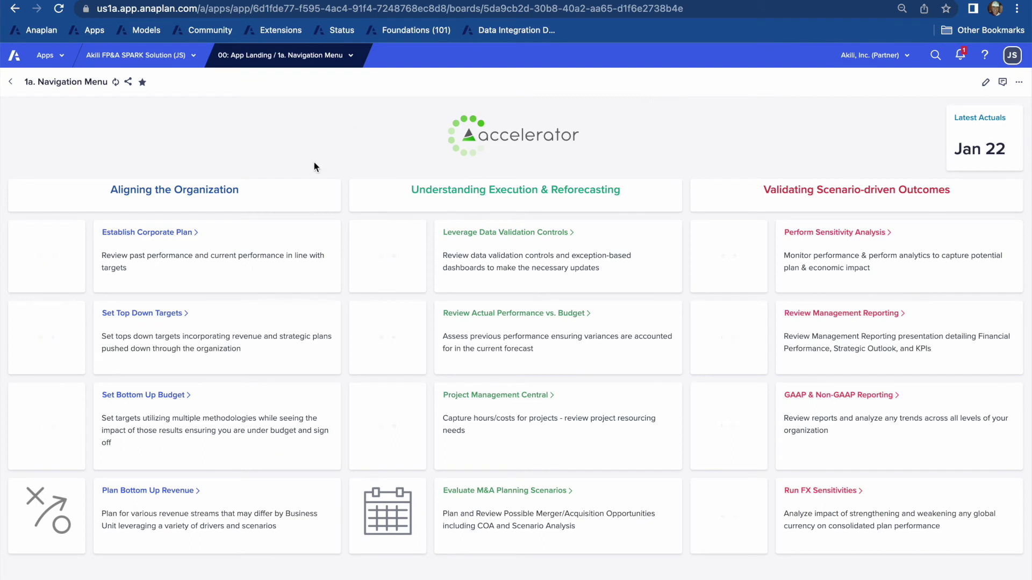
left_click(159, 489)
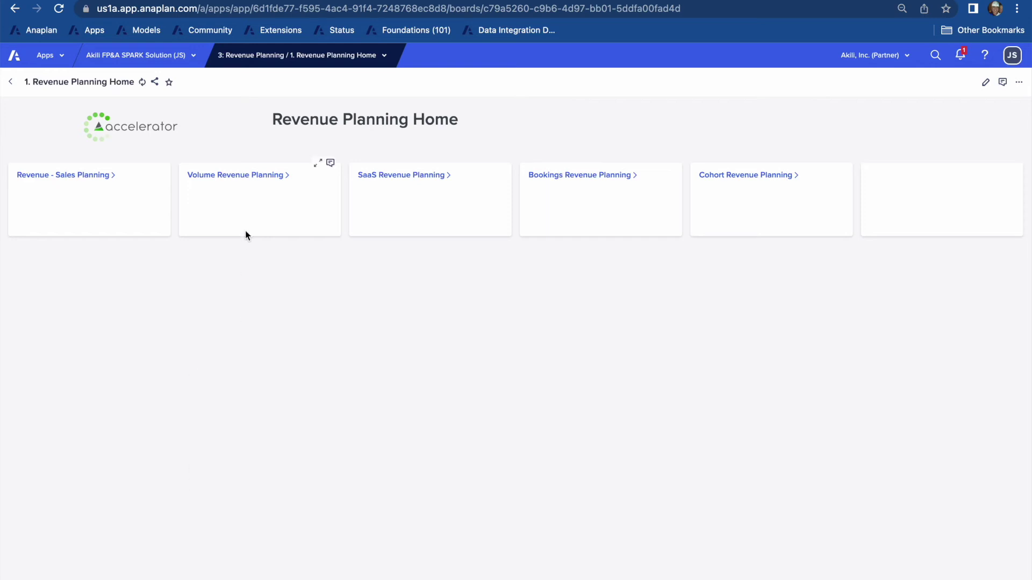
left_click(261, 177)
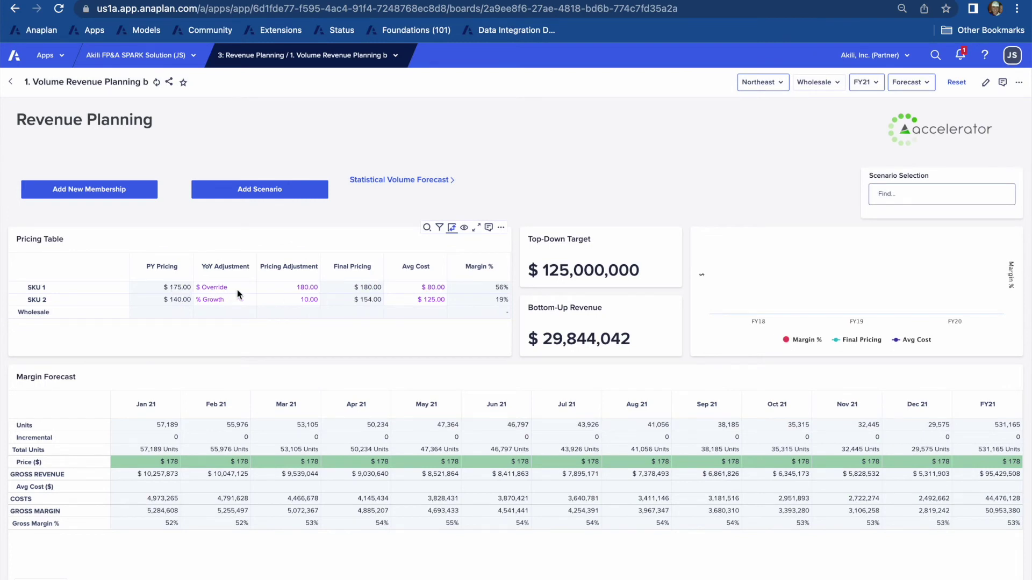
View the available YoY Adjustment options for SKU 1 in the Pricing Table without changing the selection.
left_click(228, 293)
left_click(252, 290)
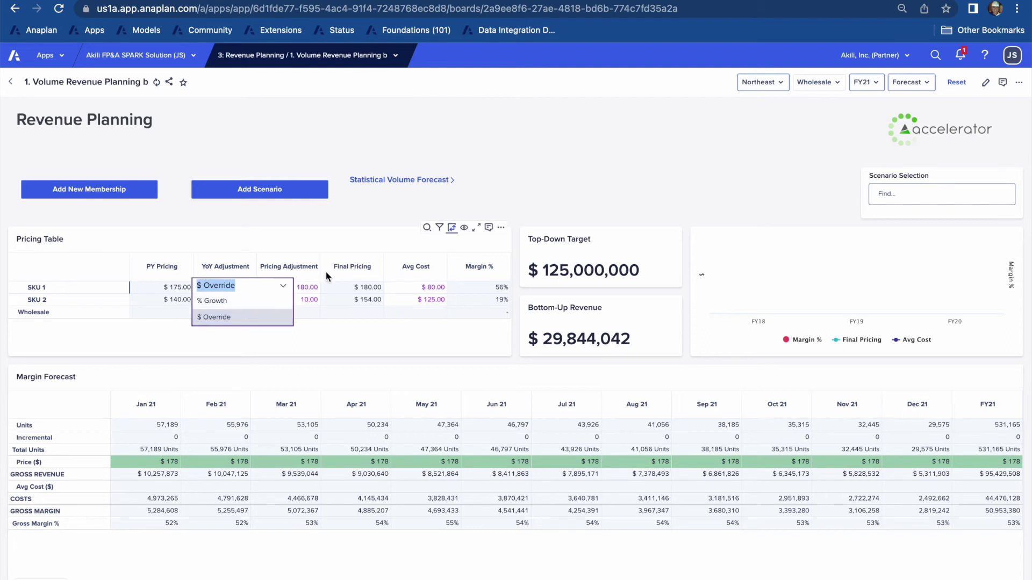
left_click(347, 247)
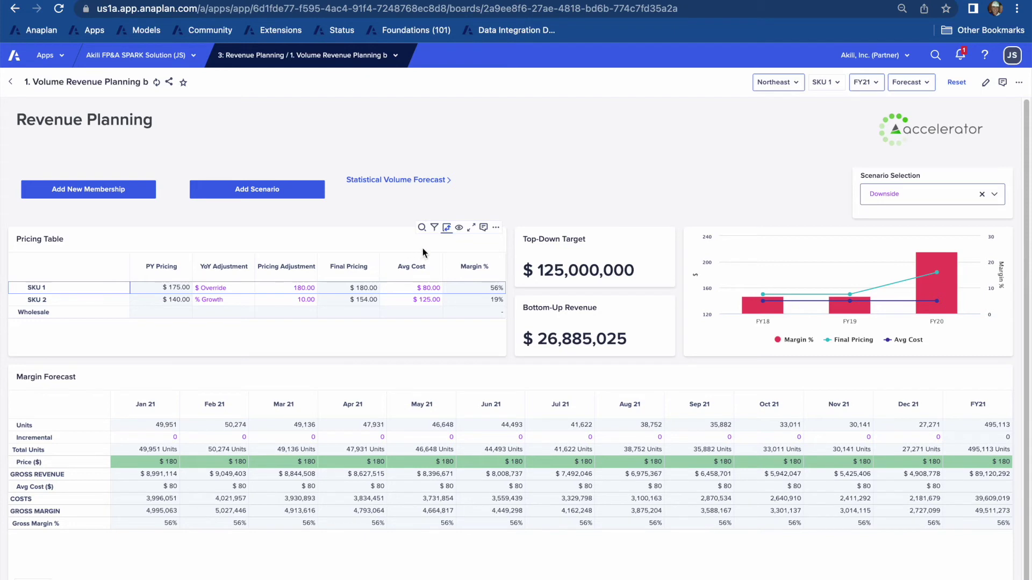
Pivot the Pricing Table so What-If Scenario is nested under P2 Product in the rows.
left_click(447, 228)
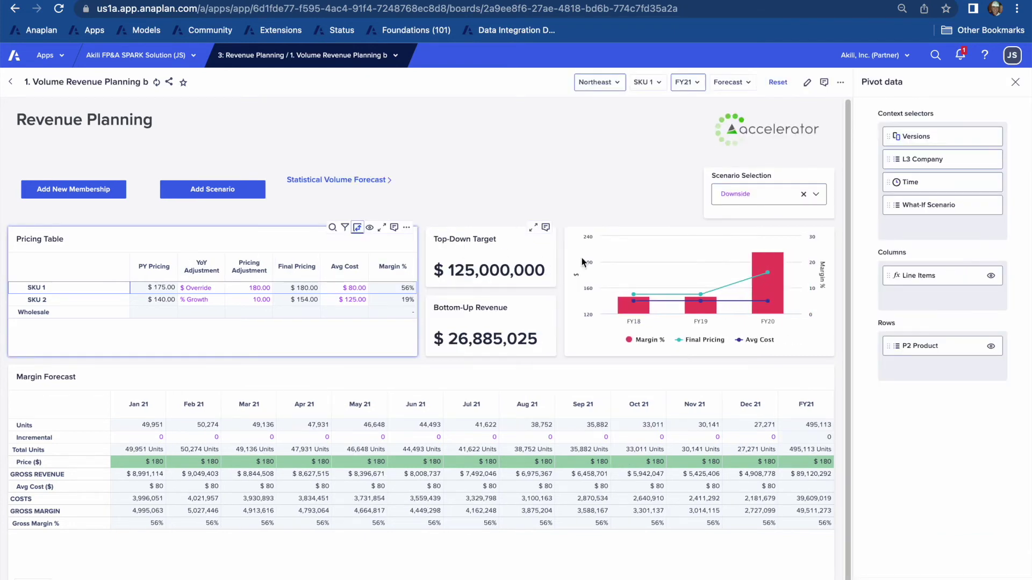
left_click_drag(912, 206, 923, 375)
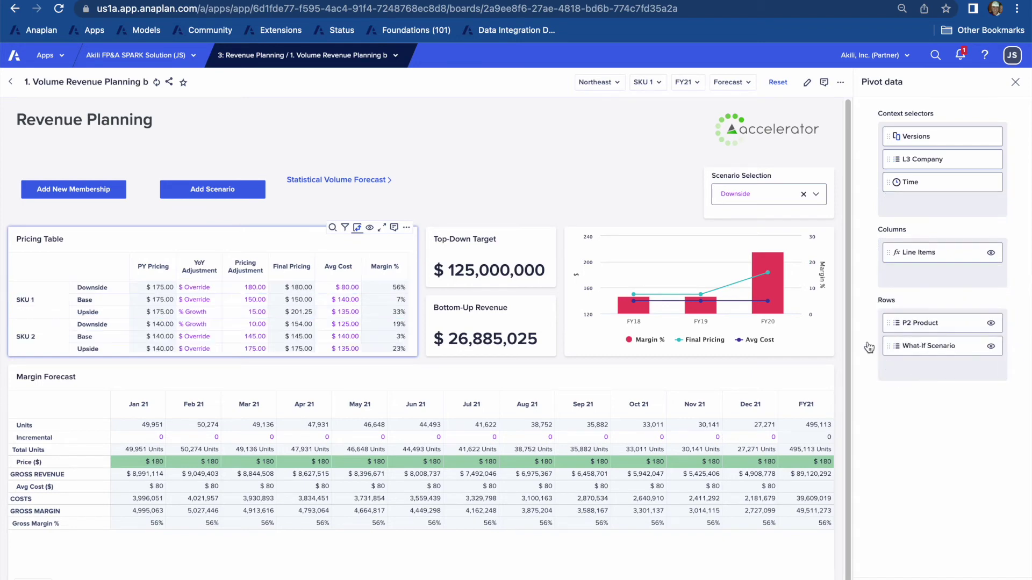
left_click(1014, 82)
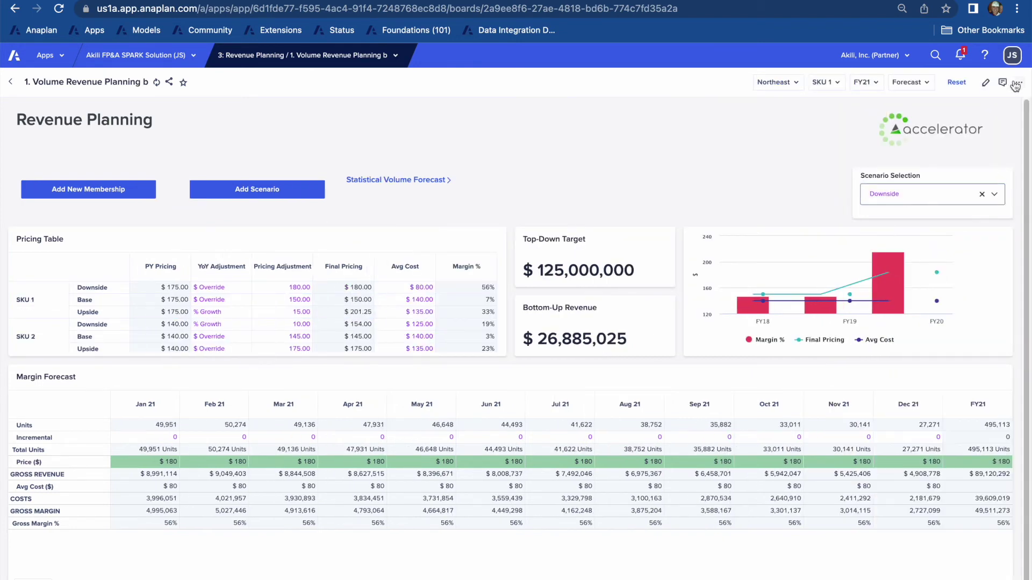
Examine the Downside, Base and Upside pricing rows of SKU 1 in the Pricing Table.
left_click(105, 289)
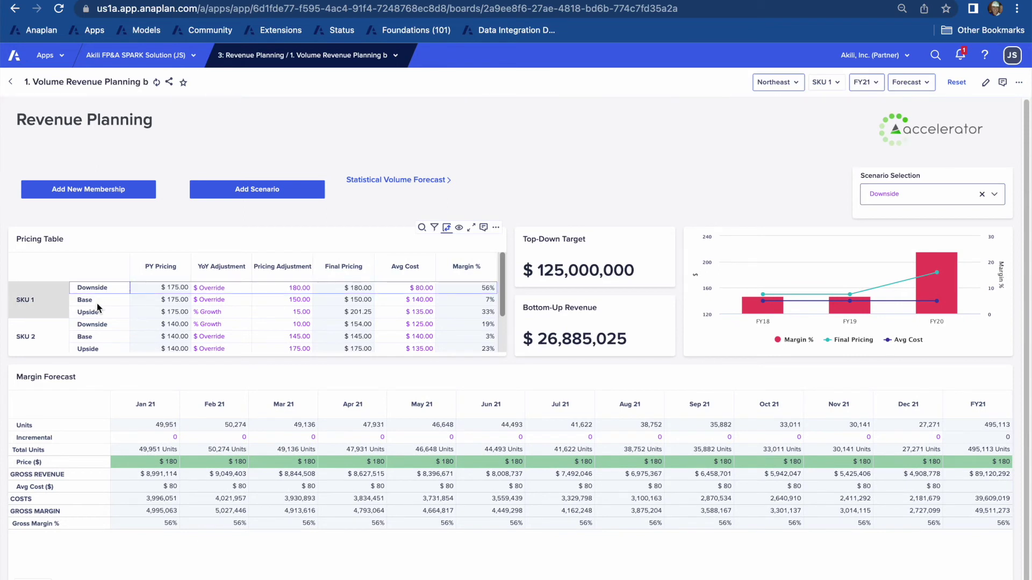
left_click(96, 303)
left_click(97, 315)
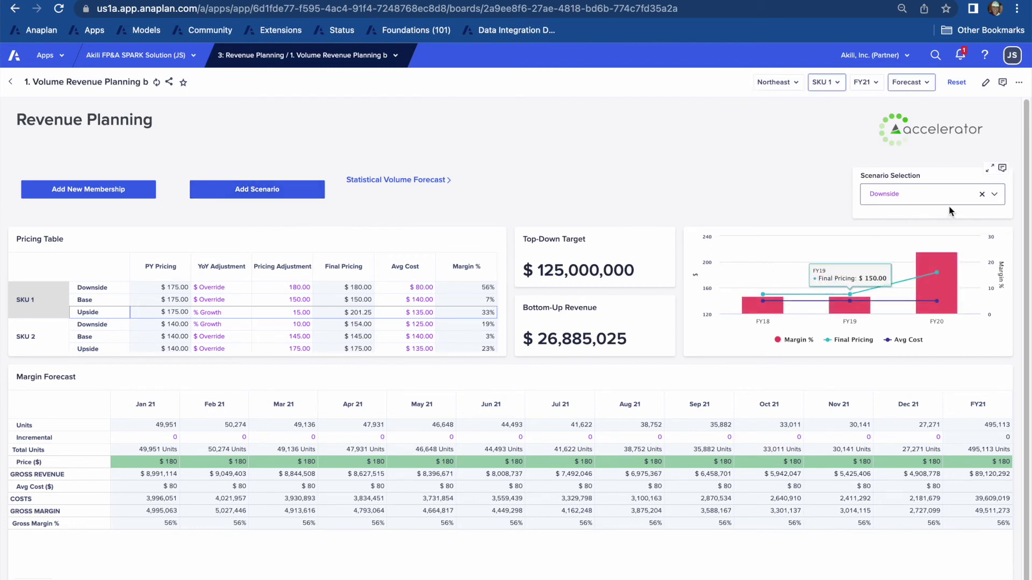
Switch the Revenue Planning page's Scenario Selection to Upside.
left_click(993, 193)
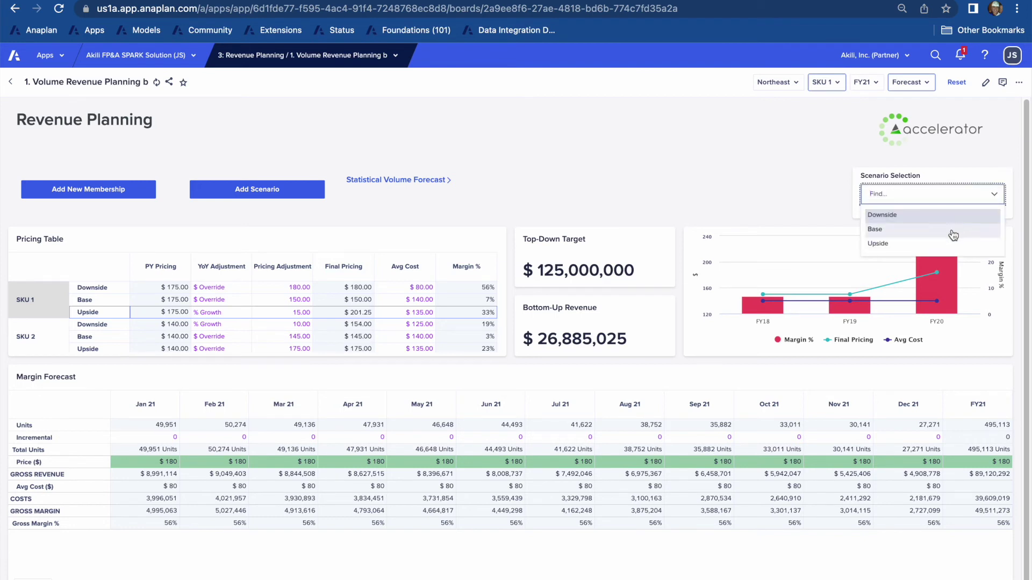
left_click(943, 247)
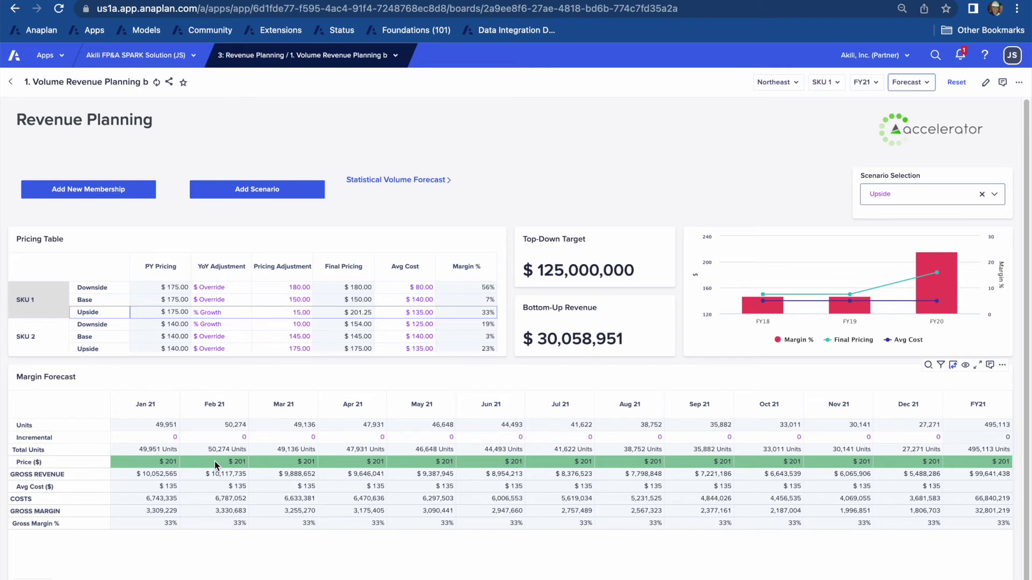
Open 2. SaaS Revenue Planning under Revenue Planning and review its subscriber forecast, Subscription Walk-forward, SaaS Sales & Marketing and SaaS Metrics.
left_click(356, 60)
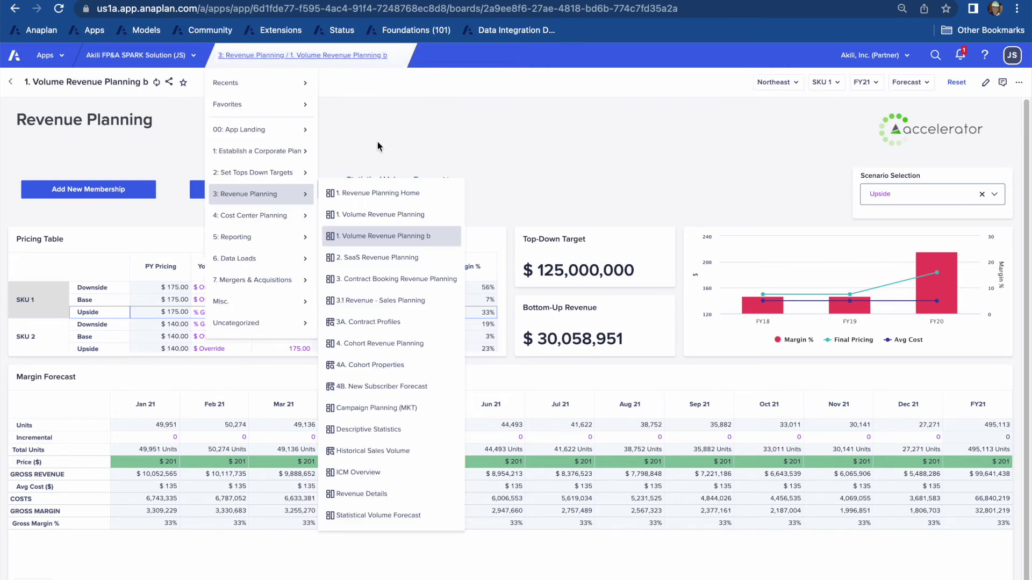
left_click(359, 258)
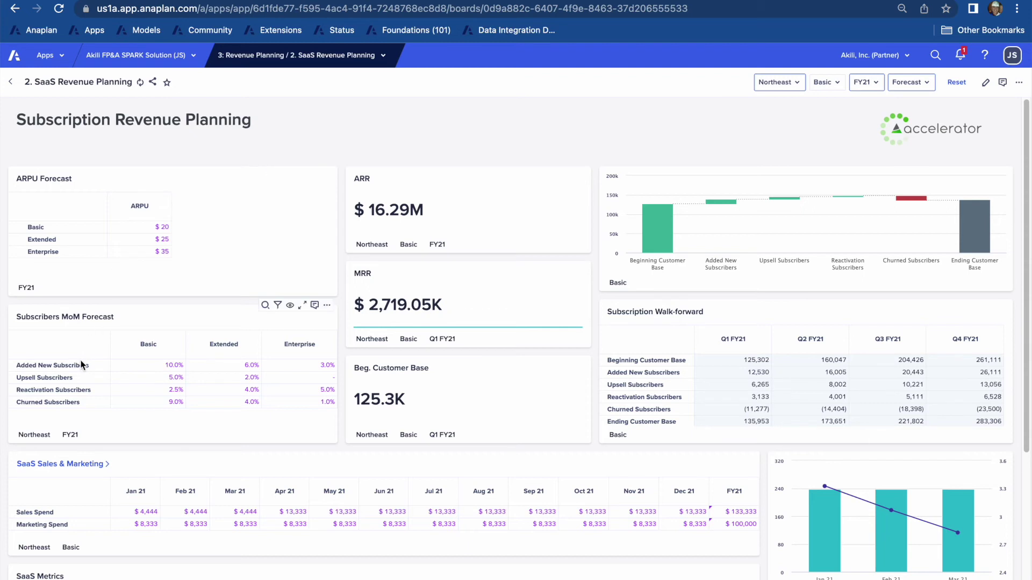
scroll(82, 366, "down", 2)
scroll(82, 365, "down", 1)
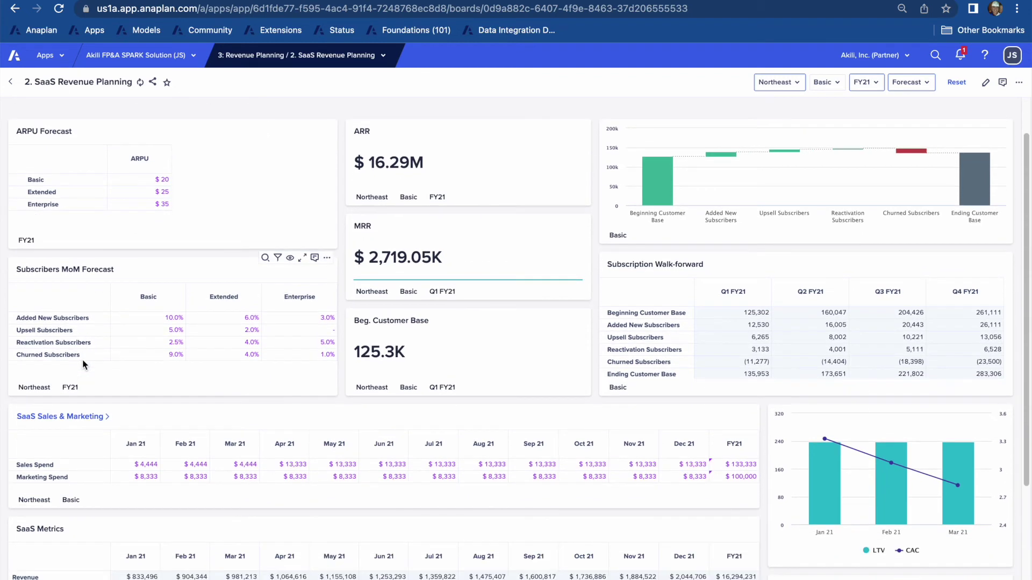
left_click(162, 321)
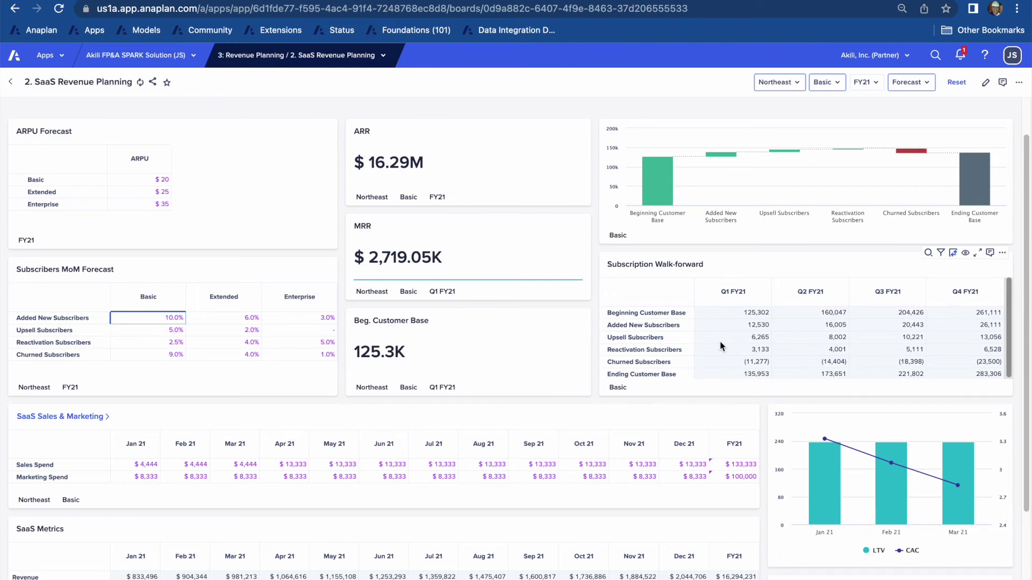
scroll(316, 392, "down", 2)
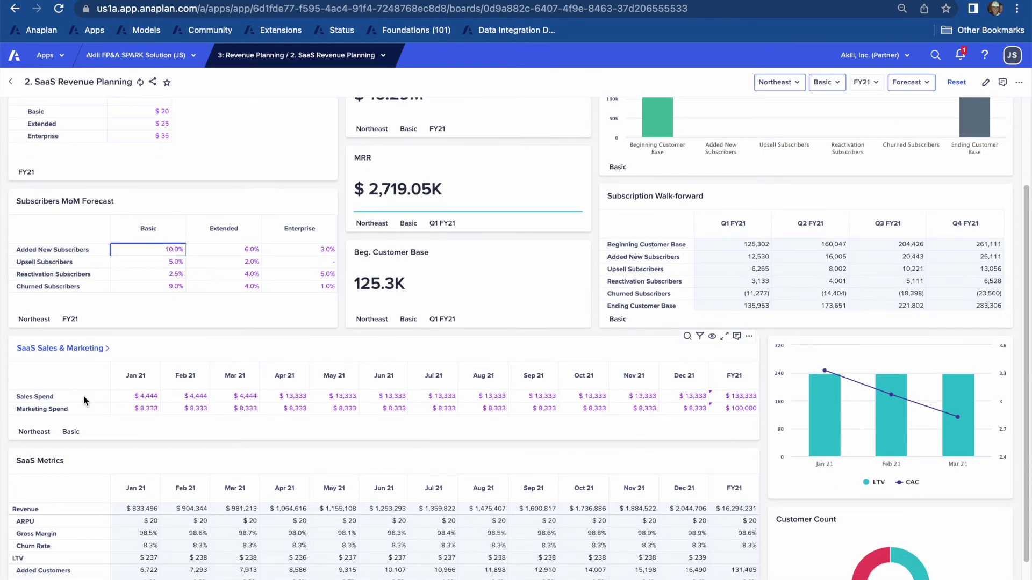
scroll(83, 401, "down", 2)
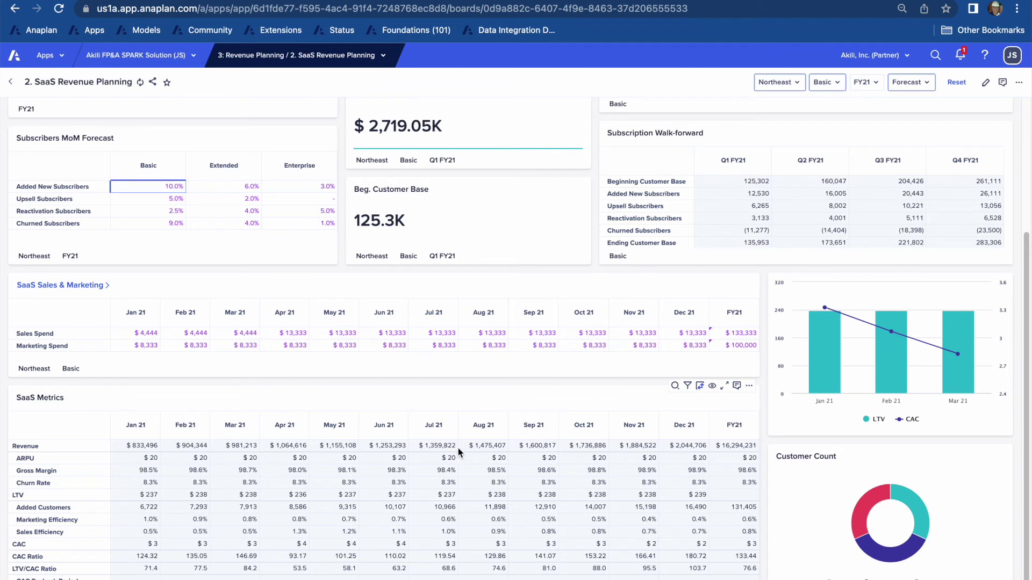
Drill down into the May 21 Revenue value in the SaaS Metrics grid.
left_click(331, 448)
right_click(343, 454)
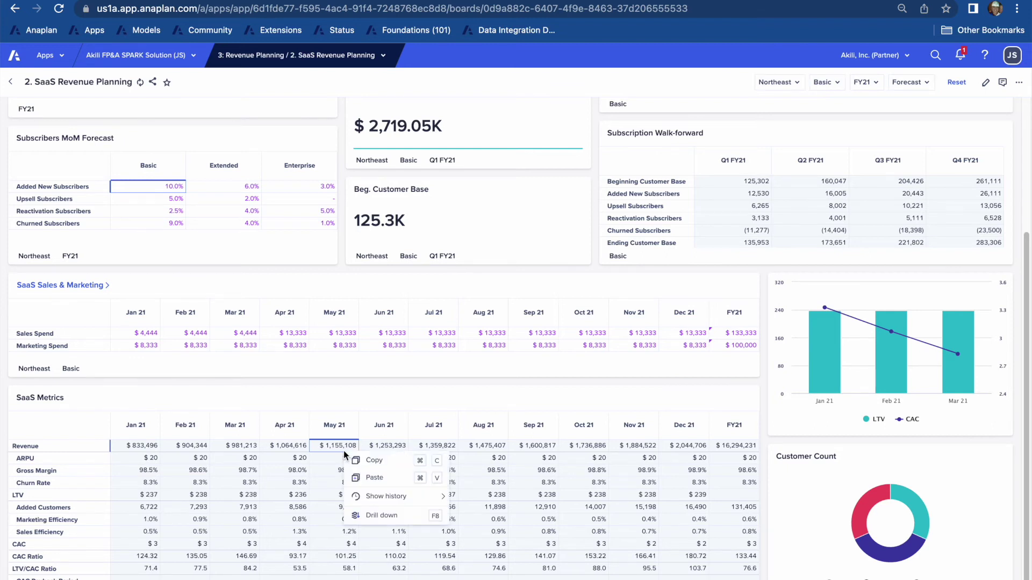
left_click(381, 515)
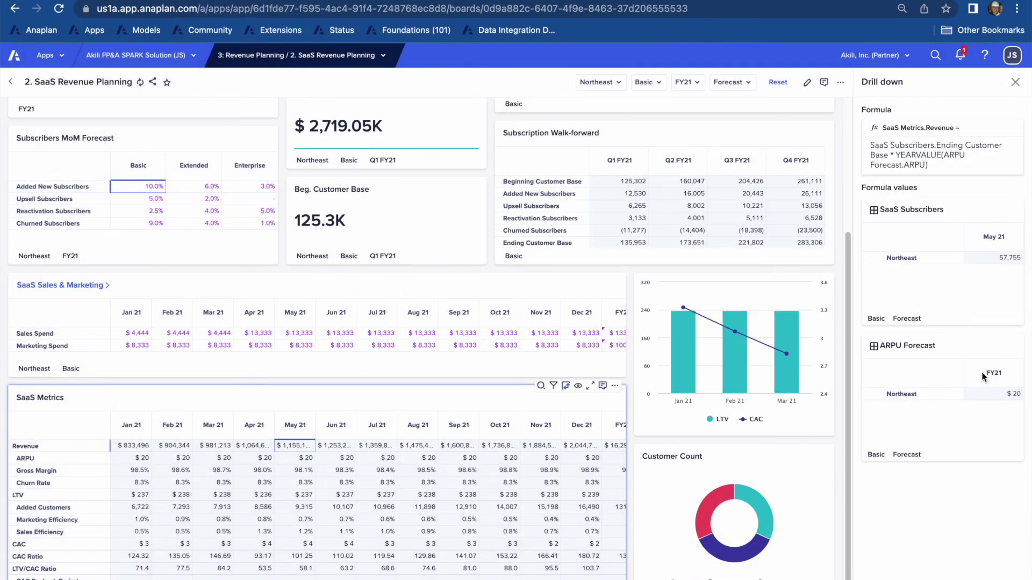
Drill further into the Northeast May 21 SaaS Subscribers value, review its formula components and close the drill-down.
left_click(994, 263)
right_click(995, 262)
left_click(970, 309)
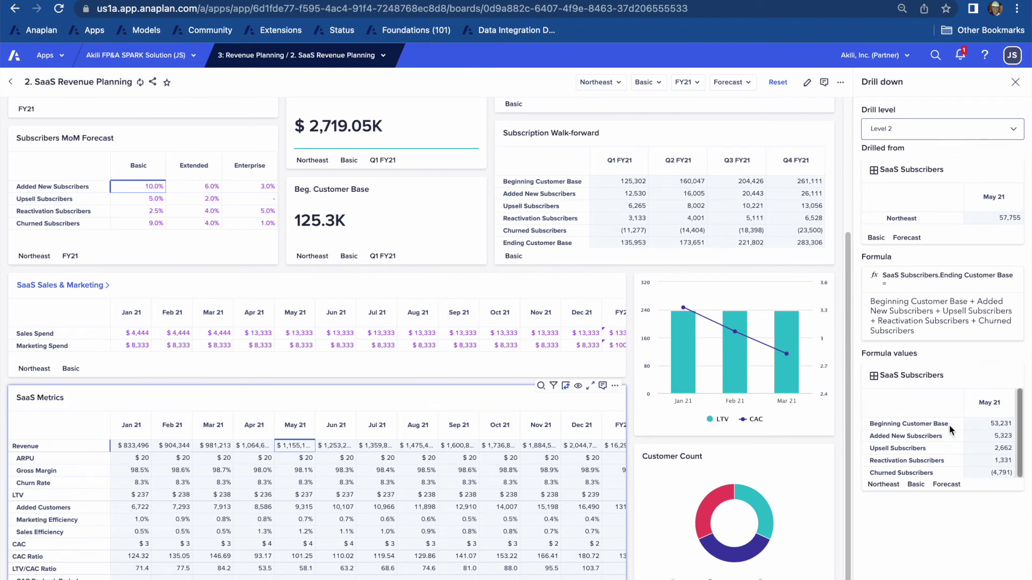
scroll(949, 428, "down", 1)
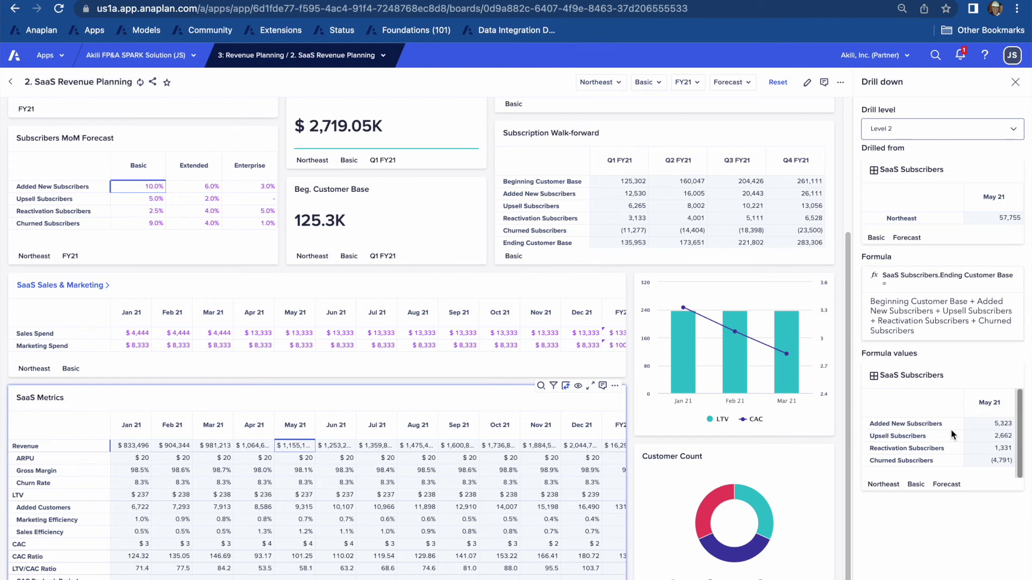
scroll(955, 433, "up", 1)
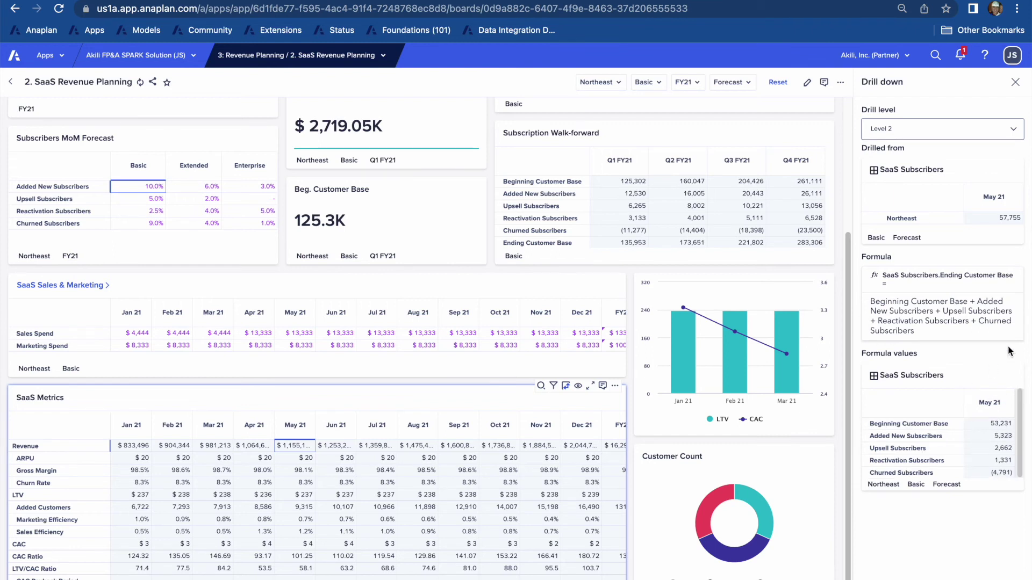
left_click(1015, 83)
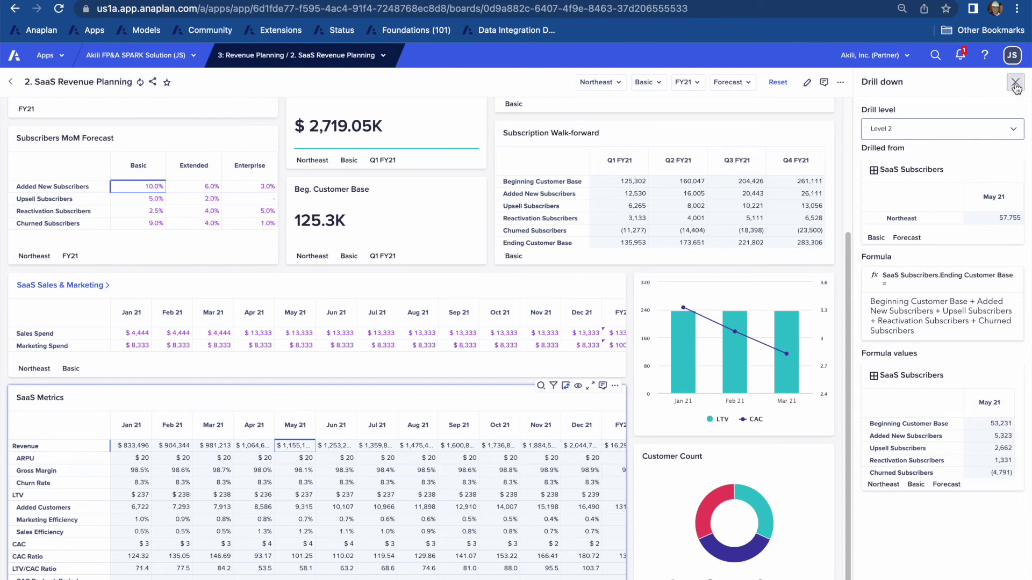
Open 4. Cohort Revenue Planning under Revenue Planning and select the Cohort 1 row in ARPU & Cost Input.
left_click(339, 62)
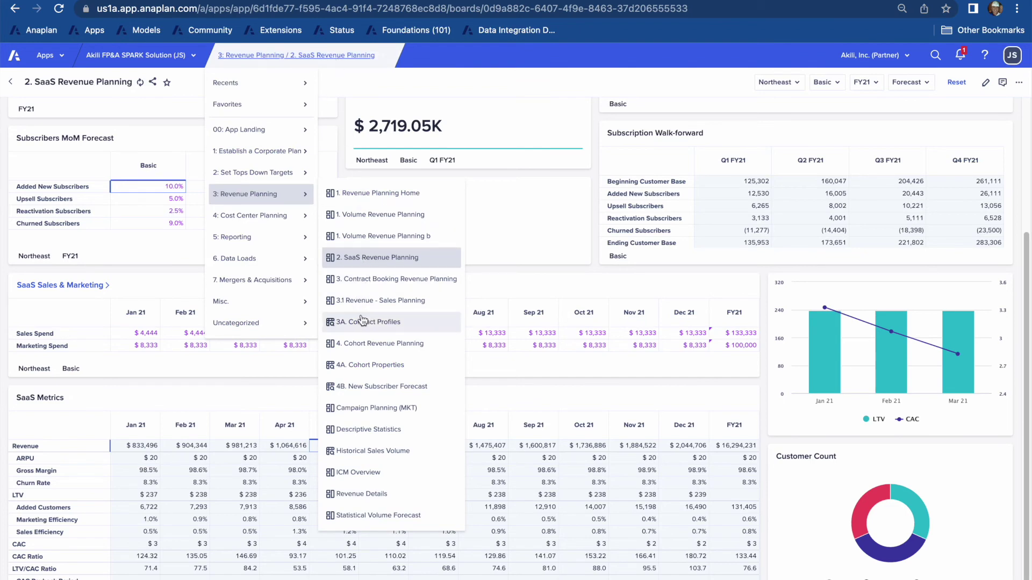
left_click(363, 344)
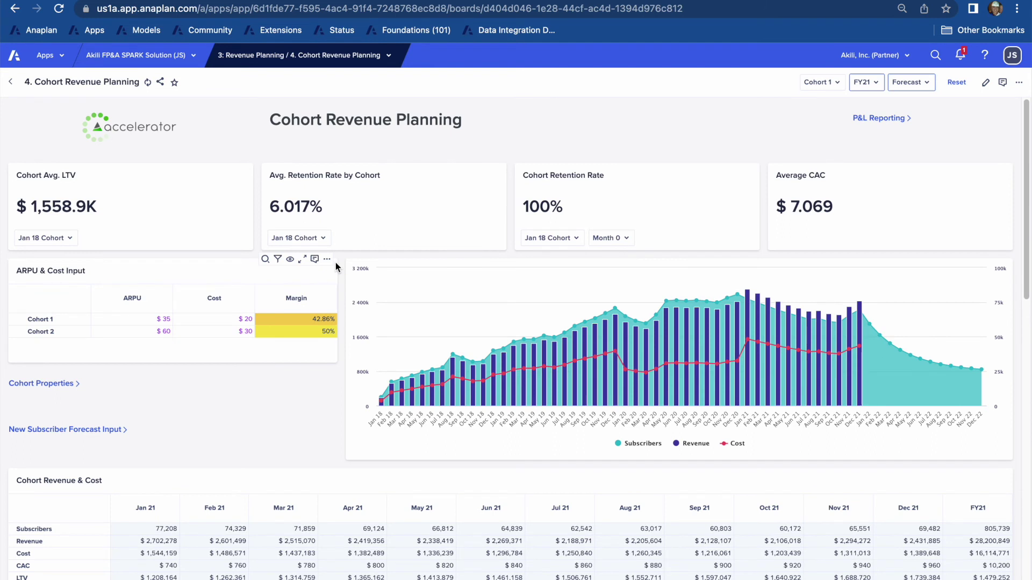
left_click(43, 323)
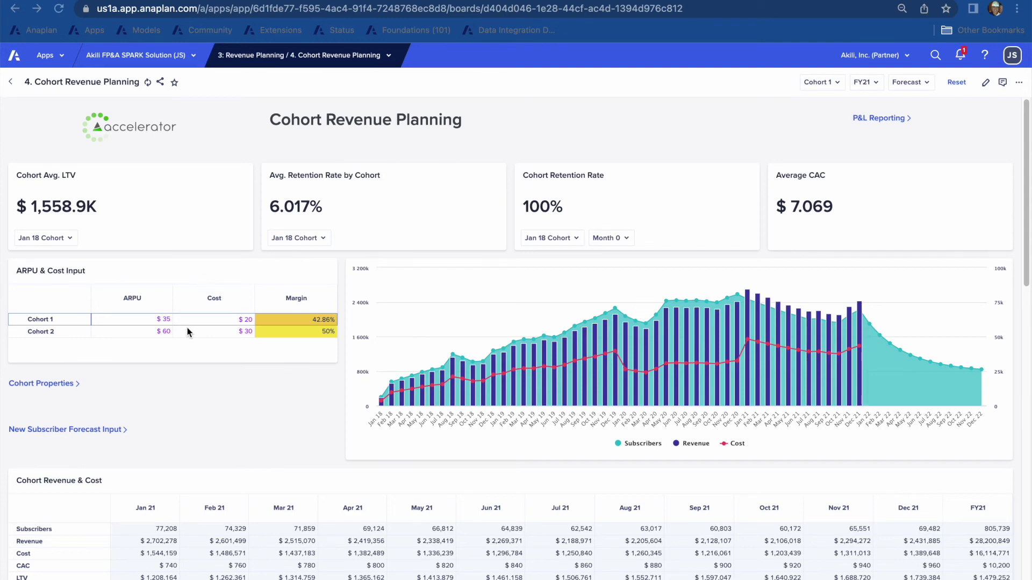
Examine the Cohort Revenue & Cost, Cohort Metrics and Cohort Retention Rate grids and the subscriber, revenue and cost chart.
scroll(211, 339, "down", 3)
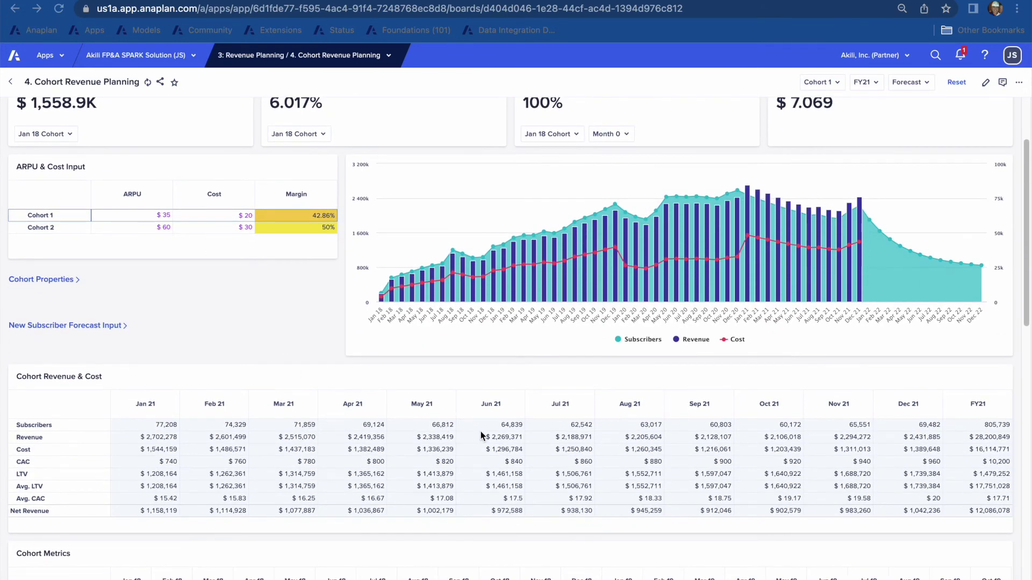
scroll(481, 435, "down", 1)
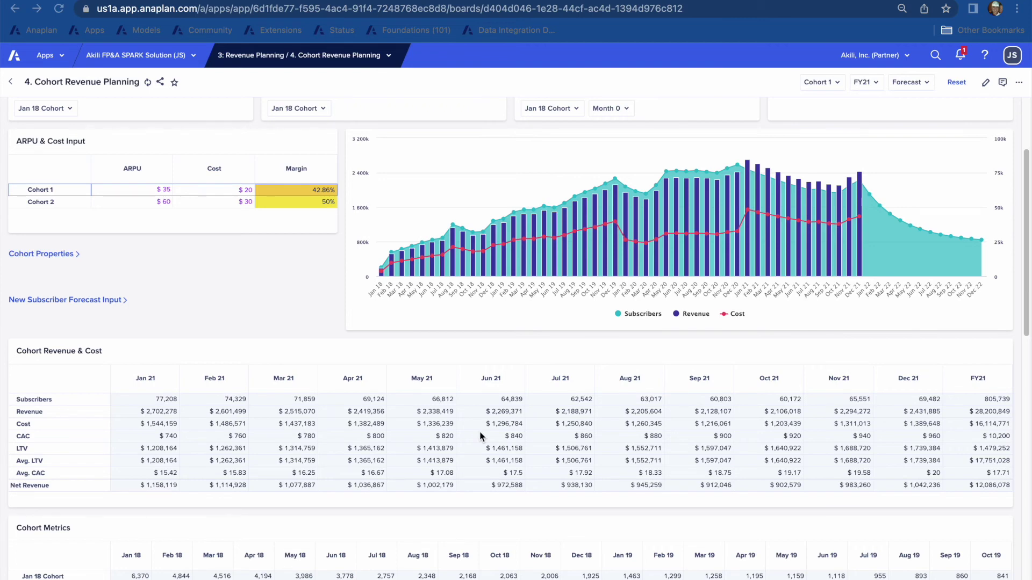
scroll(358, 361, "down", 5)
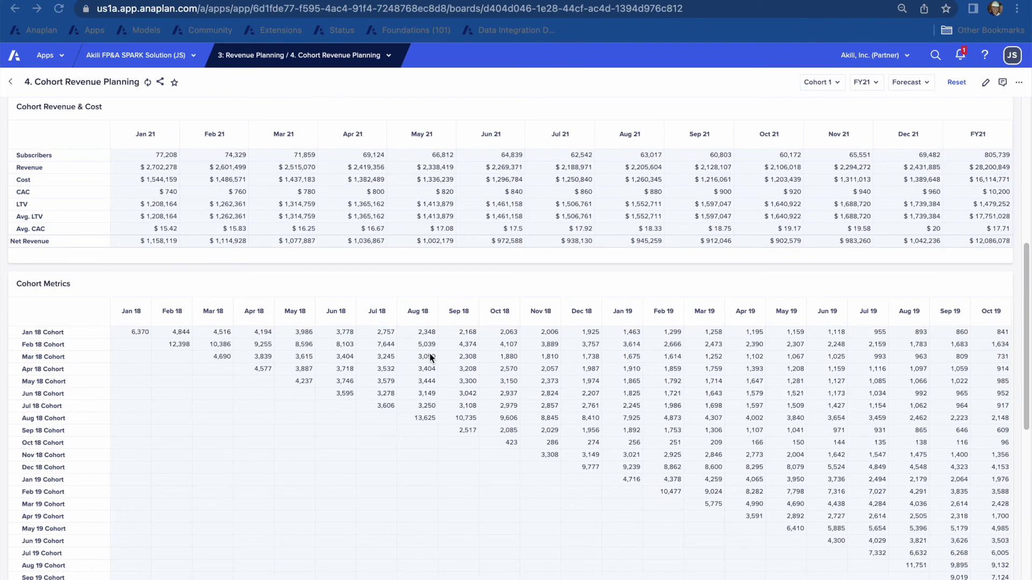
scroll(1012, 483, "down", 4)
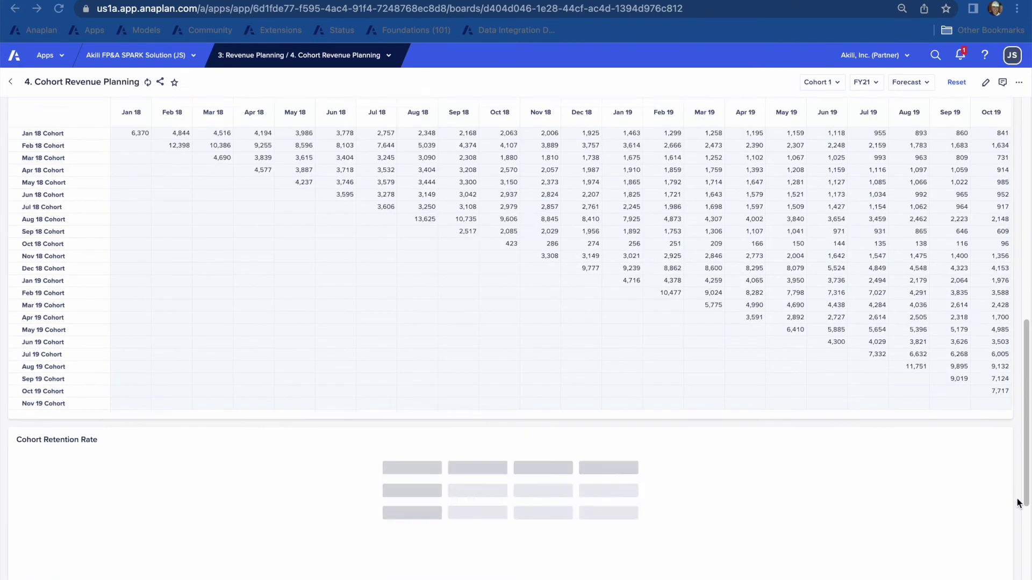
scroll(1017, 504, "down", 4)
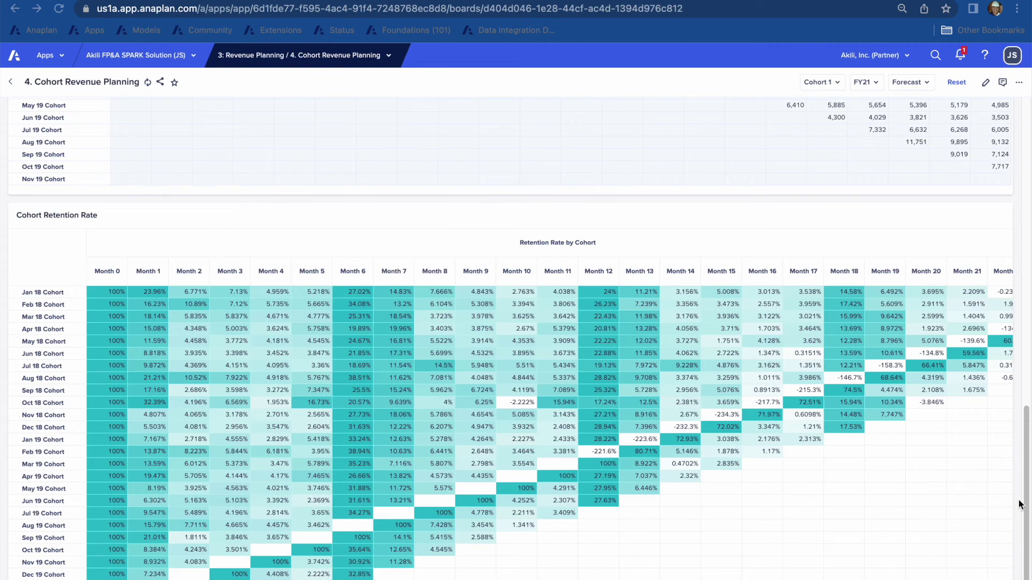
scroll(1019, 504, "up", 5)
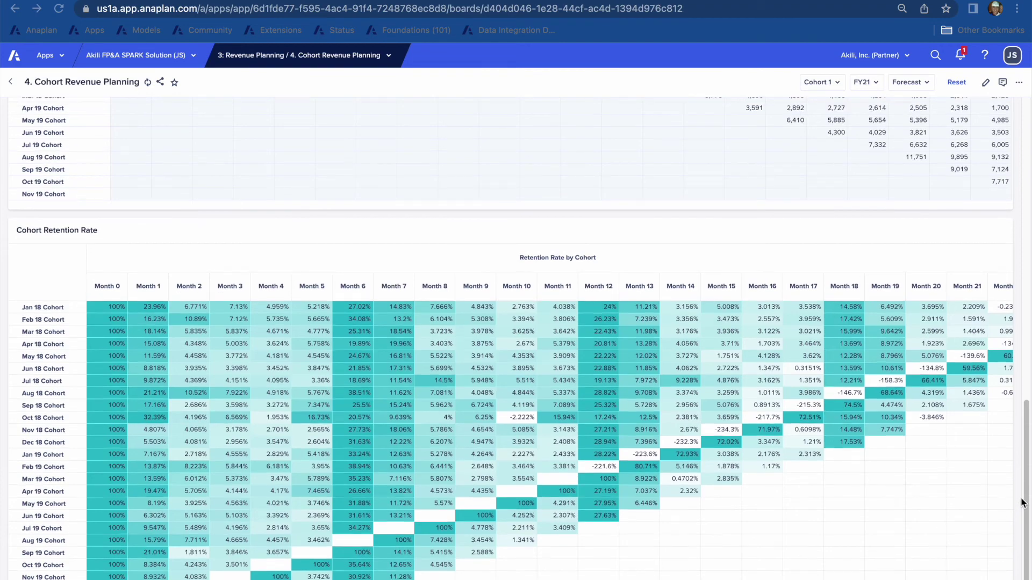
scroll(1021, 502, "up", 10)
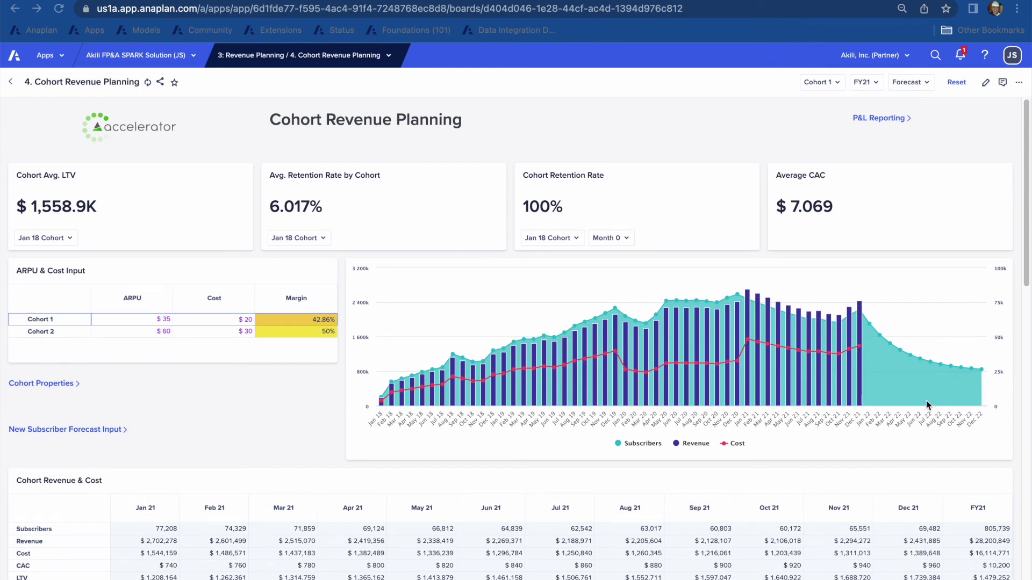
left_click(860, 360)
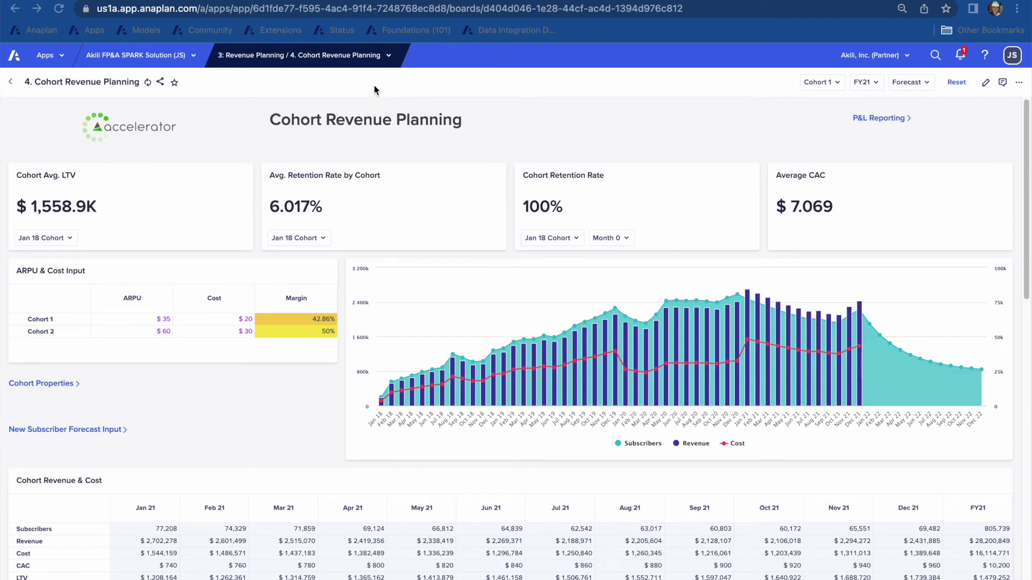
Return to the App Landing's 1a. Navigation Menu and open What-If Scenario Planning through Perform Sensitivity Analysis.
left_click(362, 63)
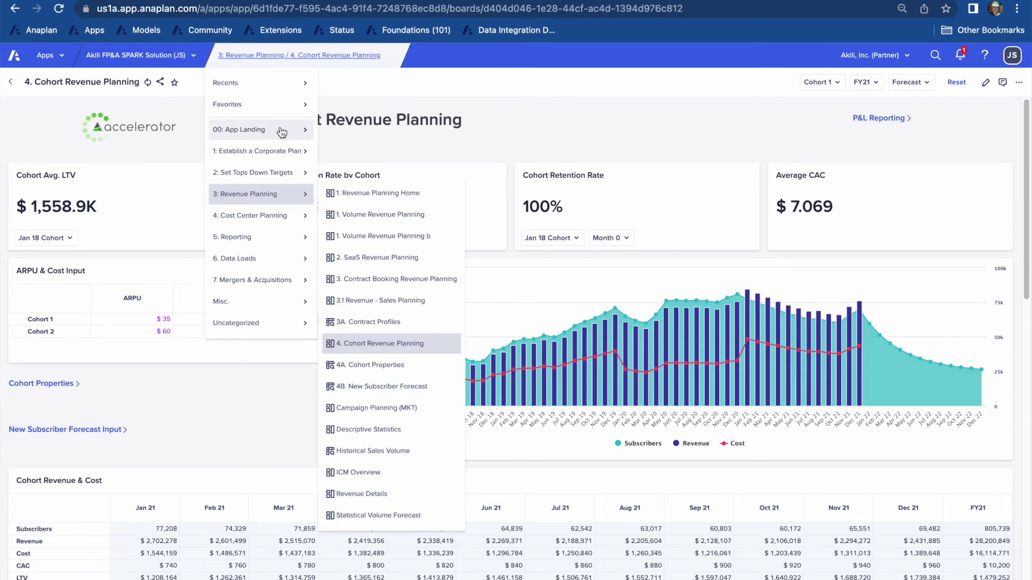
mouse_move(293, 130)
left_click(358, 135)
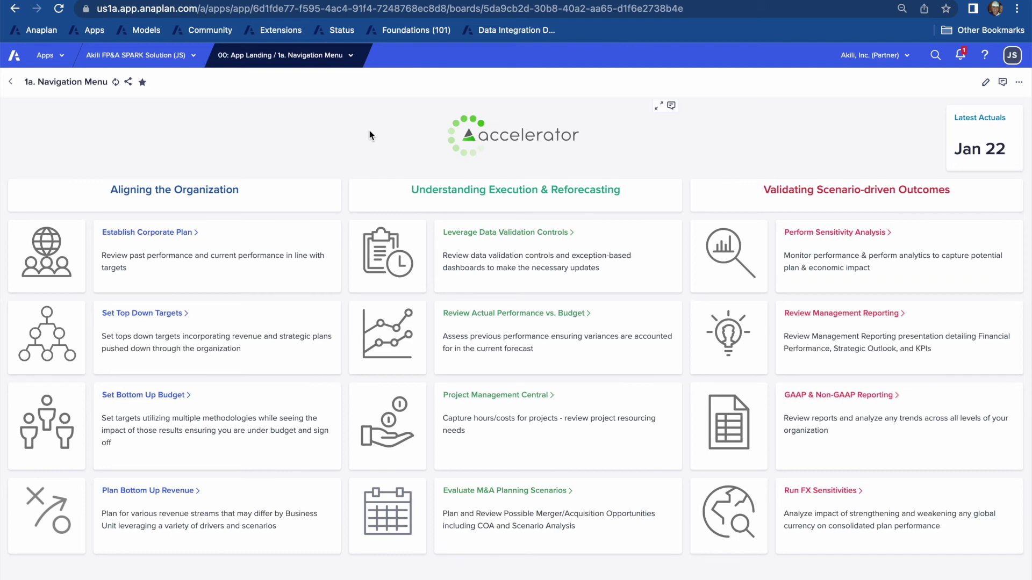
left_click(832, 235)
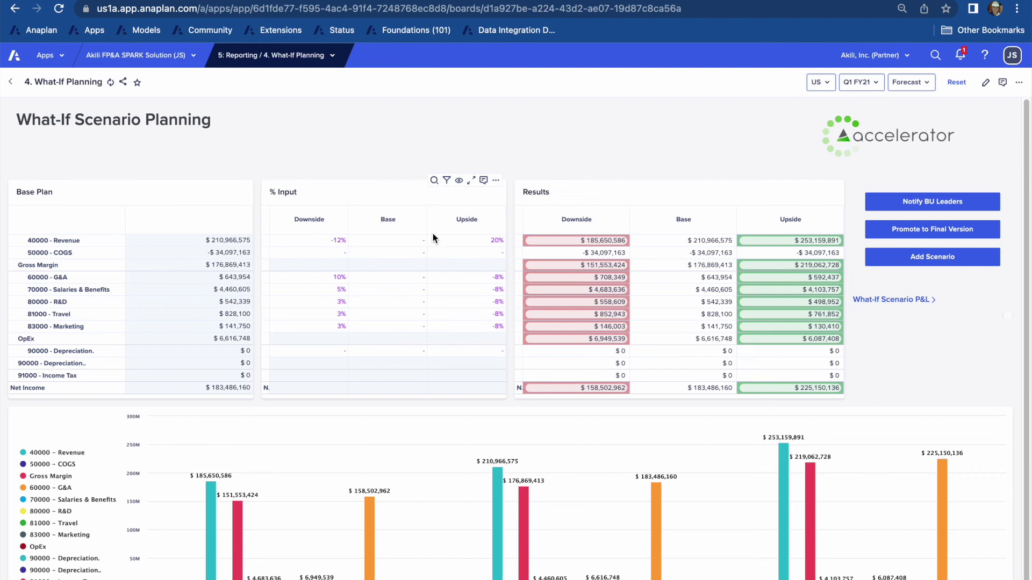
Set the 40000 - Revenue % Input to -15% for Downside and 12% for Upside.
left_click(338, 242)
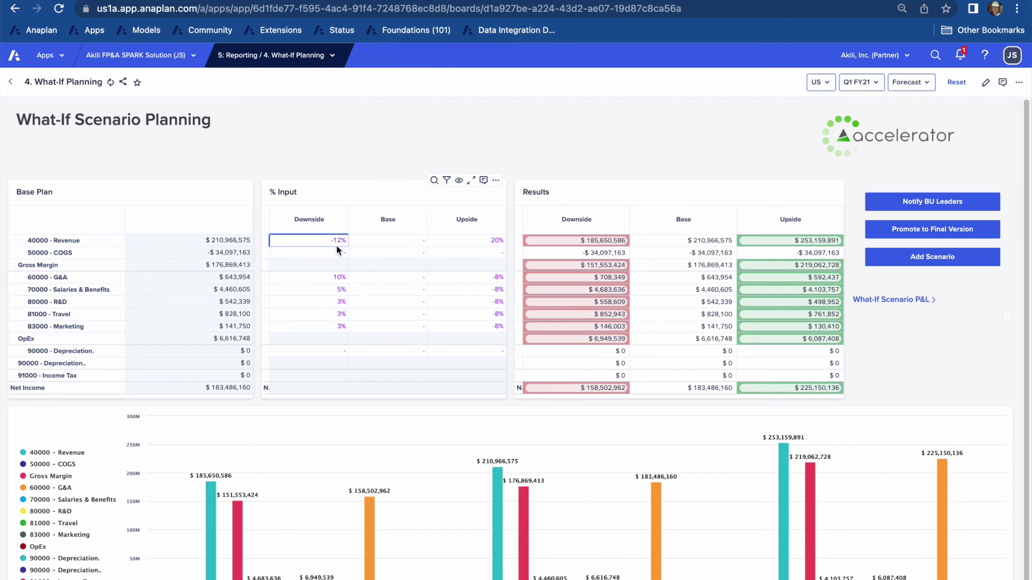
type("-15")
key("Return")
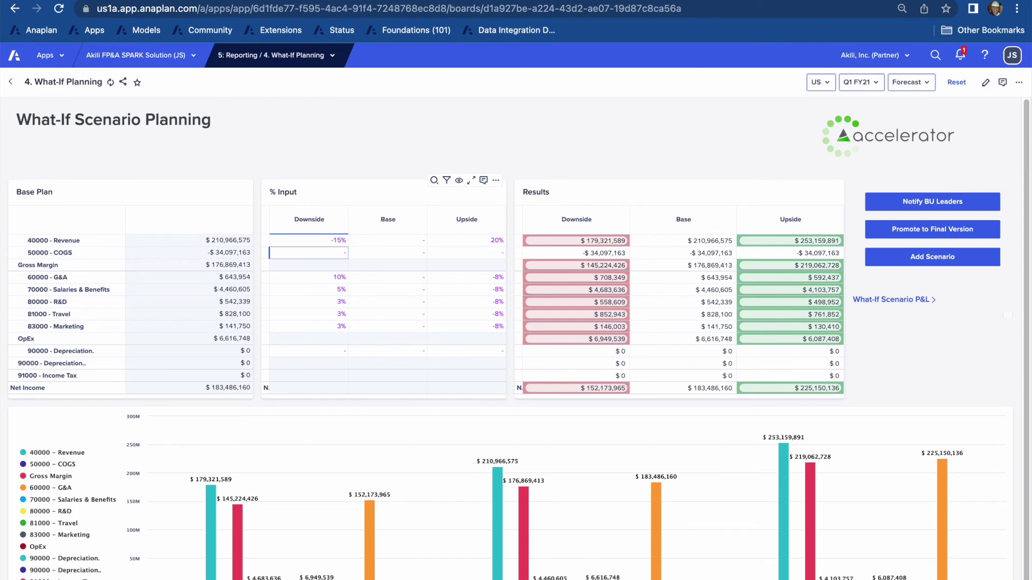
left_click(496, 241)
type("12")
key("Return")
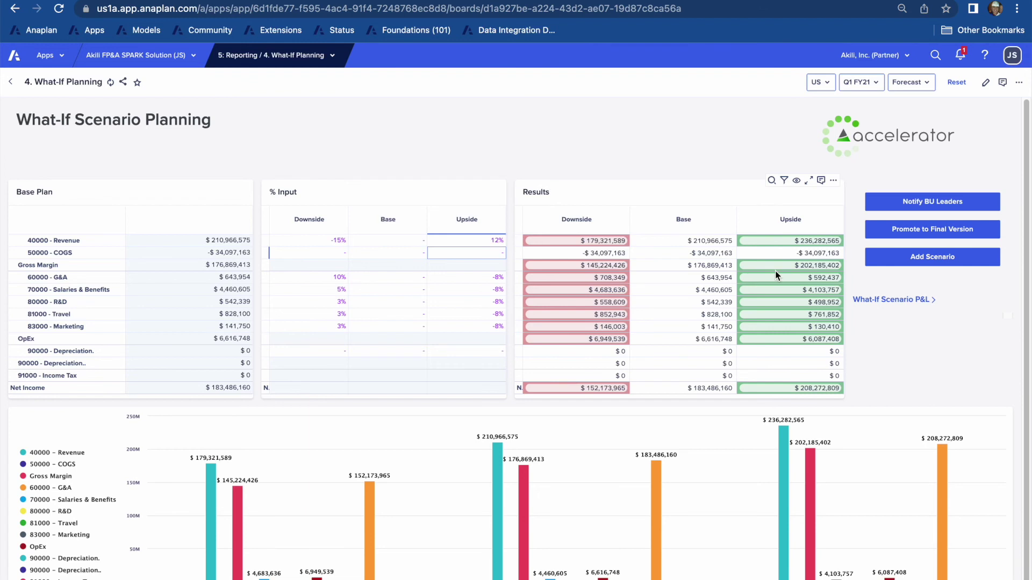
Follow the What-If Scenario P&L link to the Sensitivity Analysis income statement and seed the What If sandbox.
left_click(911, 306)
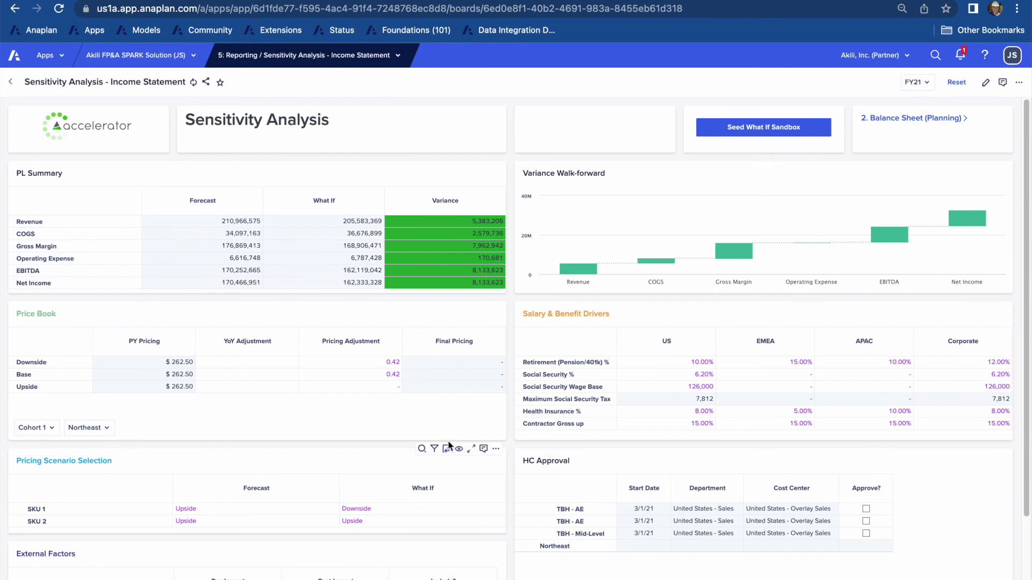
left_click(729, 135)
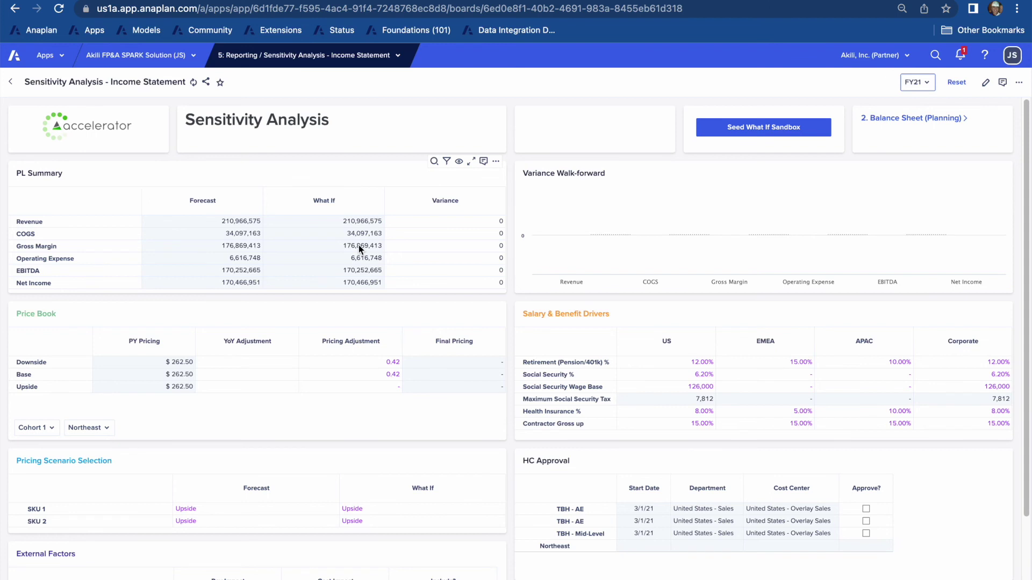
Set the US Retirement (Pension/401k) % to 10% in Salary & Benefit Drivers.
left_click(692, 365)
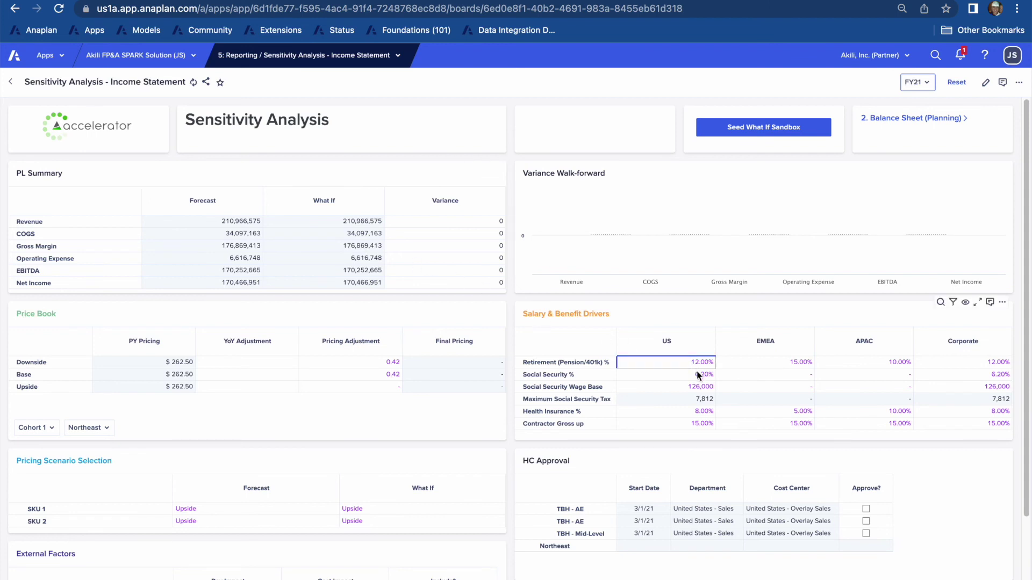
type("10")
key("Return")
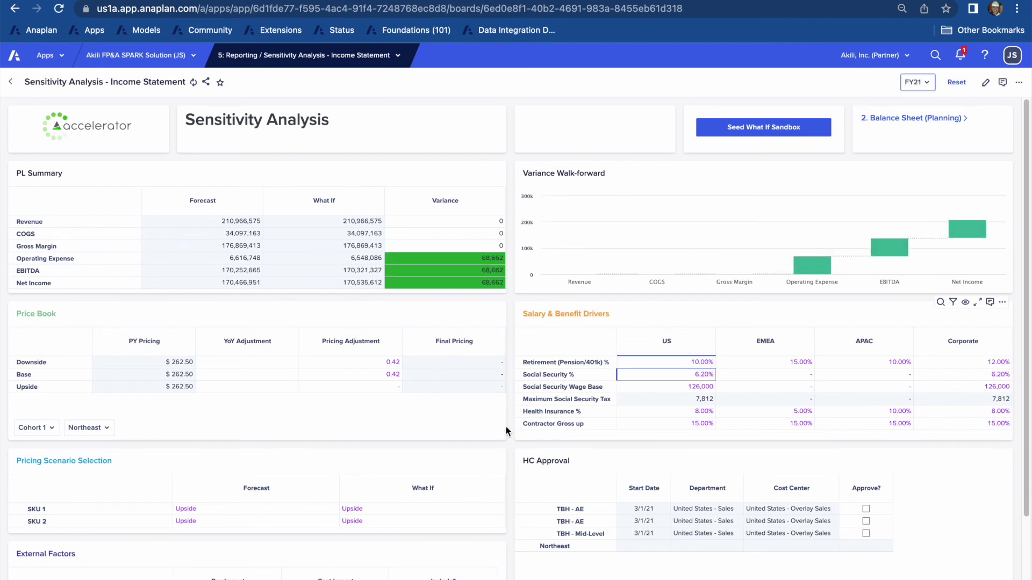
Set the What If pricing scenario for SKU 1 to Downside in Pricing Scenario Selection.
left_click(388, 510)
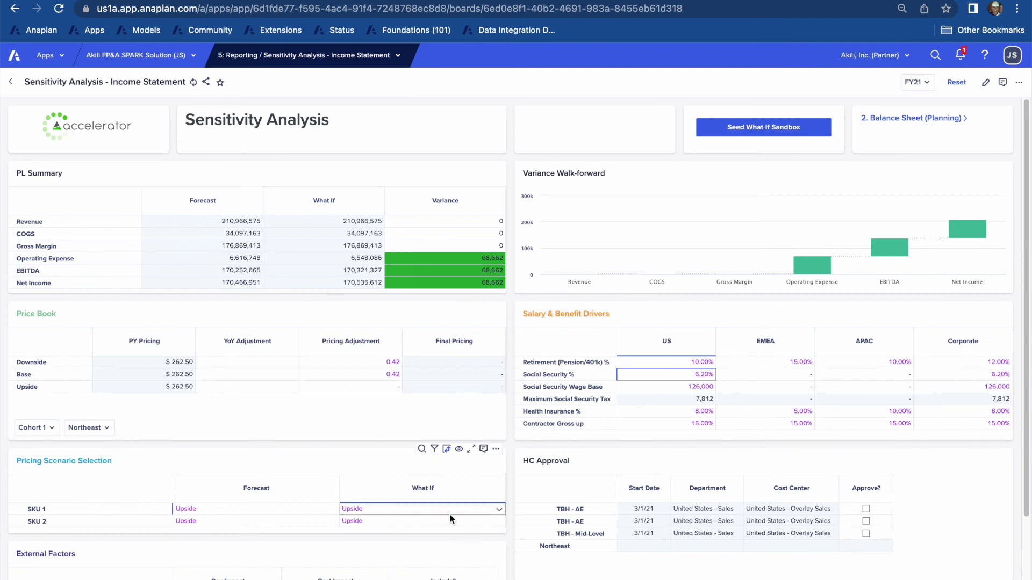
left_click(500, 514)
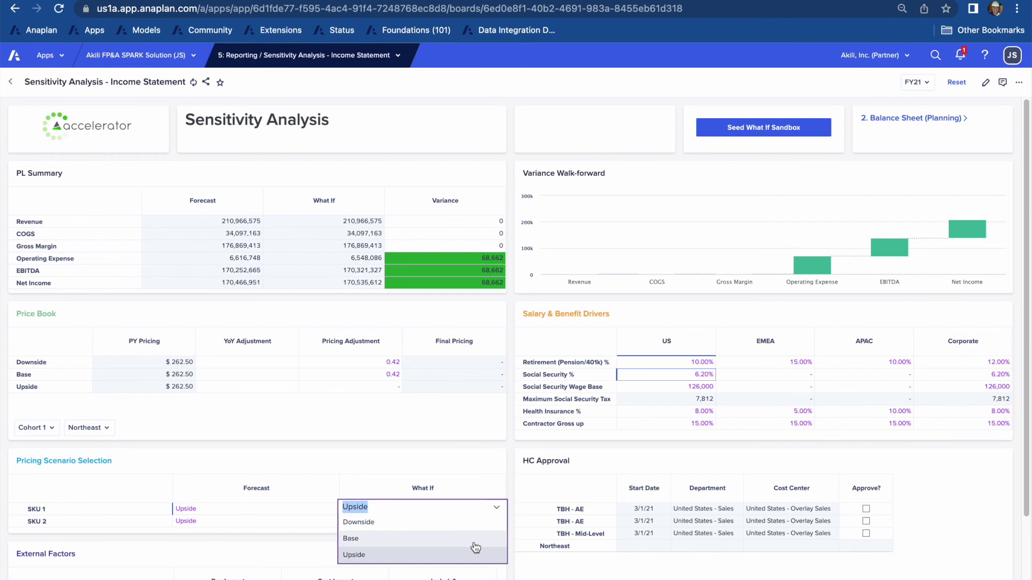
left_click(476, 527)
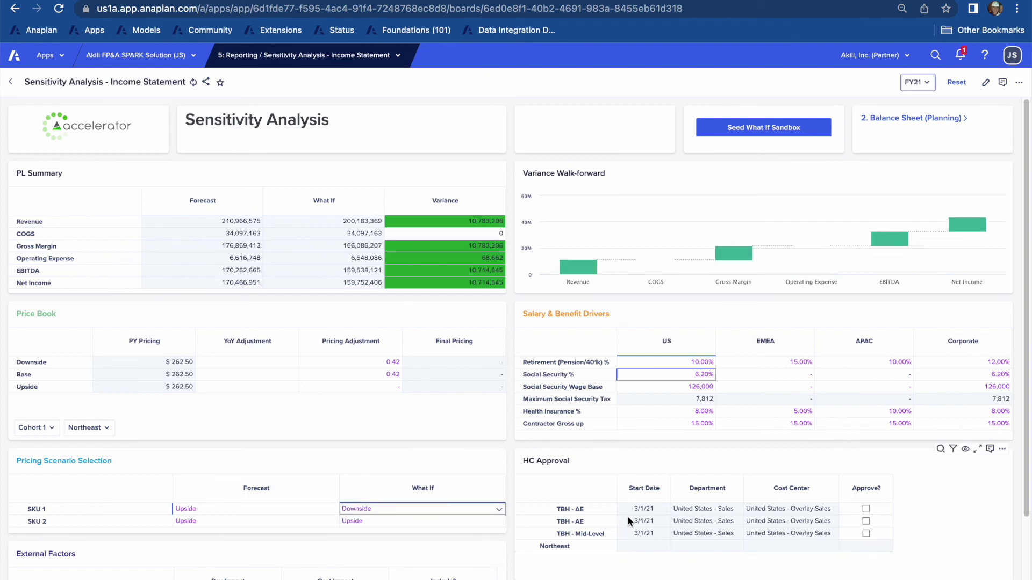
Approve the two TBH - AE positions in HC Approval.
left_click(865, 508)
left_click(868, 526)
left_click(866, 522)
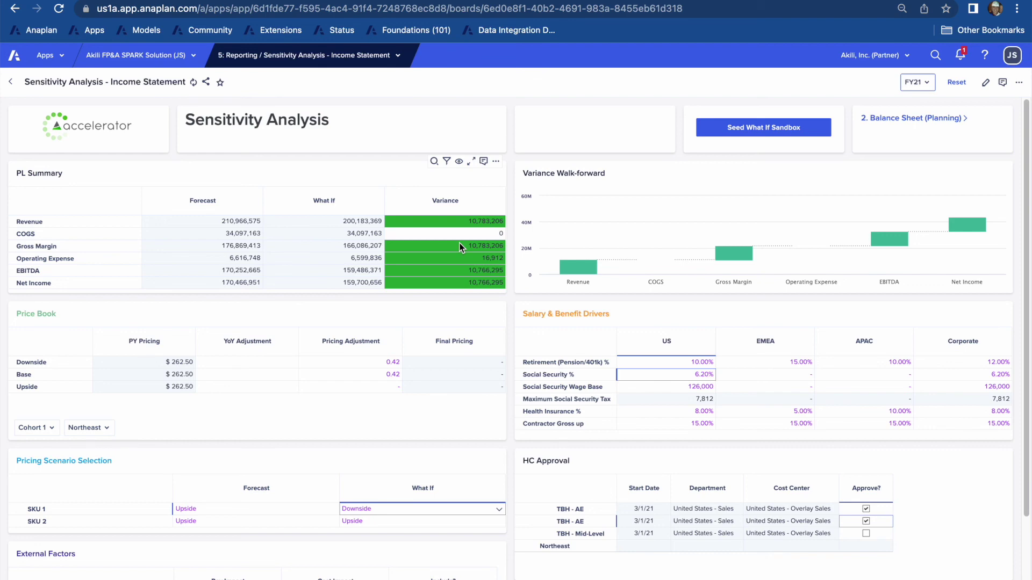
Follow the 2. Balance Sheet (Planning) link and set the working capital drivers DSO to 25 days and DPO to 35 days.
left_click(925, 126)
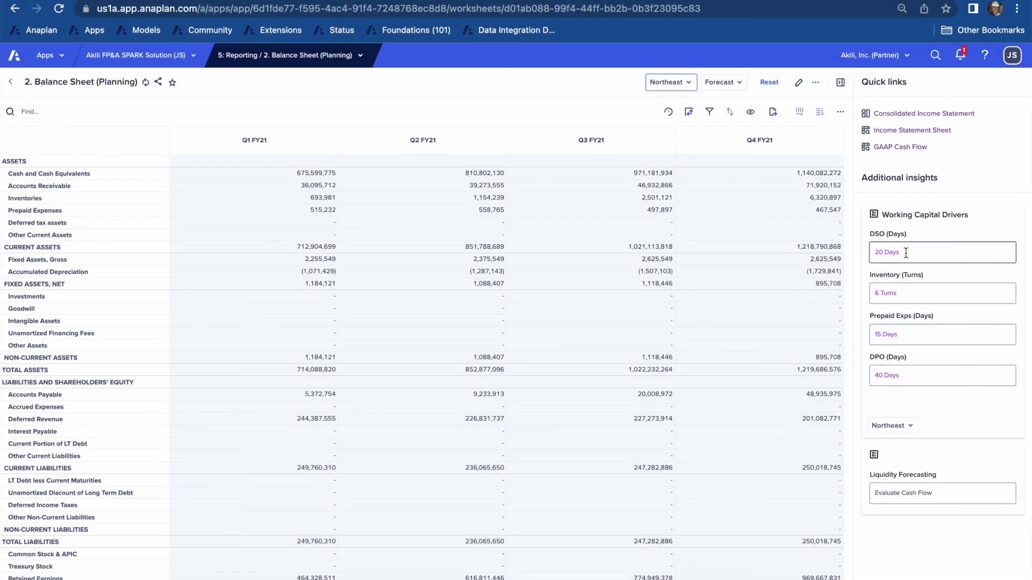
left_click(906, 253)
type("25")
key("Return")
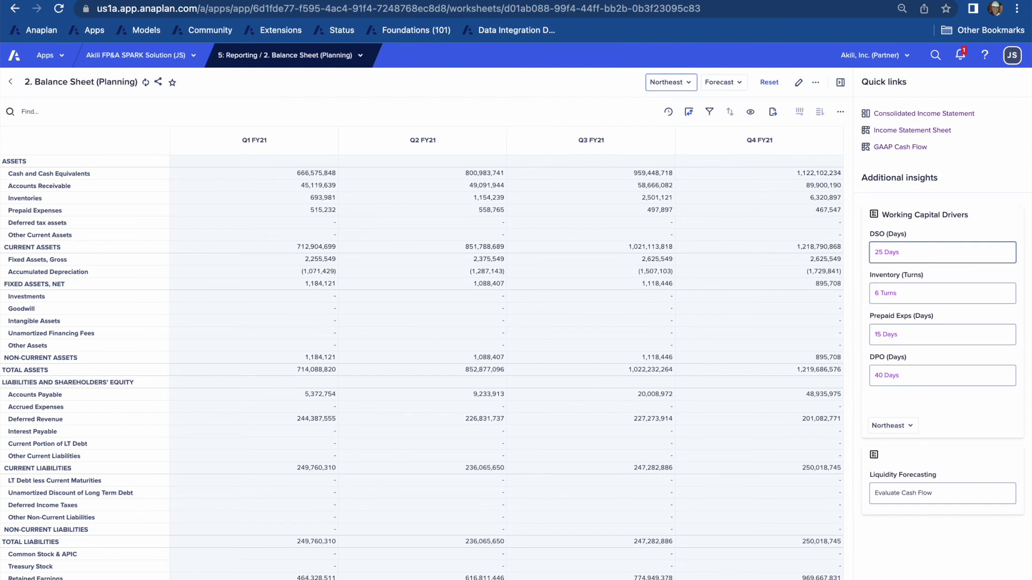
left_click(905, 376)
type("45")
key("Return")
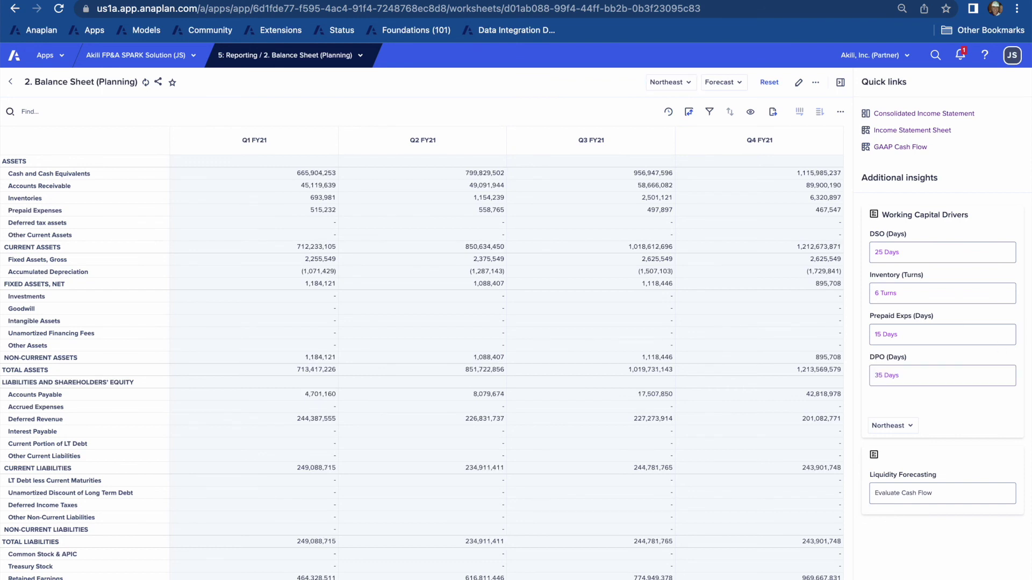
View the cash flow statement through the GAAP Cash Flow quick link, and open Reporting's 1. Consolidated Income Statement.
left_click(907, 151)
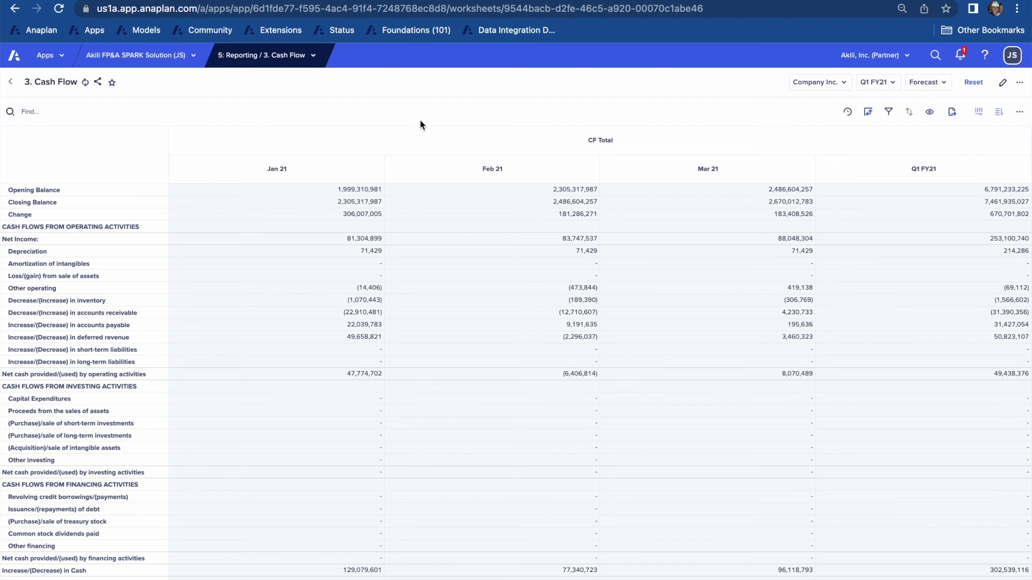
left_click(306, 58)
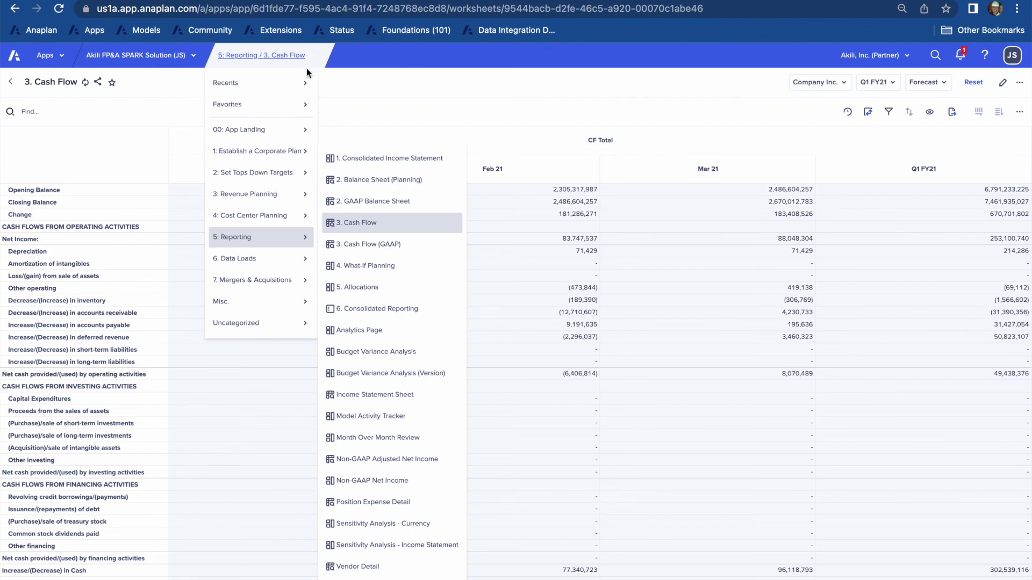
left_click(358, 160)
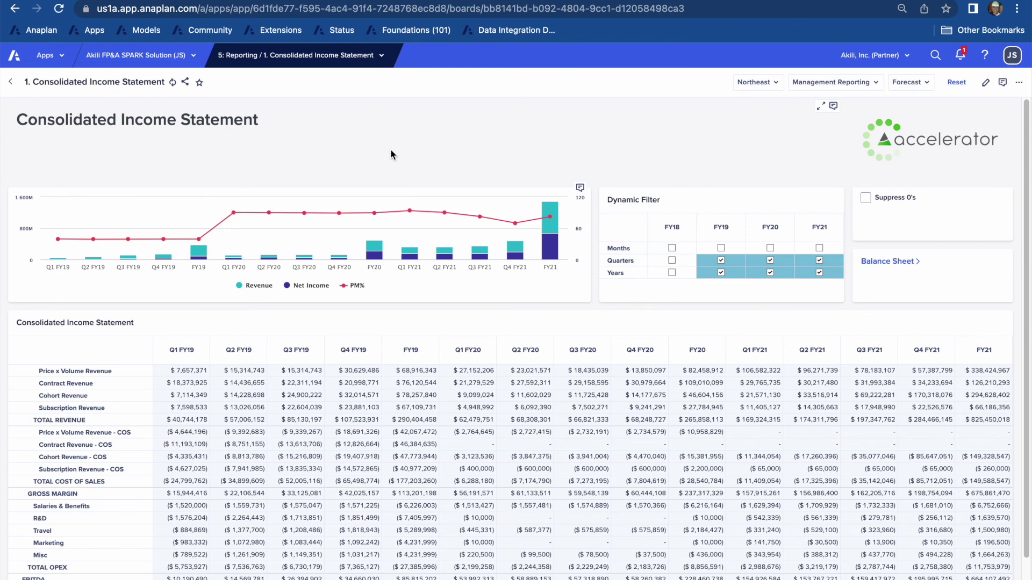
Switch the income statement's company to Southwest and on to US, and its reporting view to Consolidated Reporting.
left_click(771, 84)
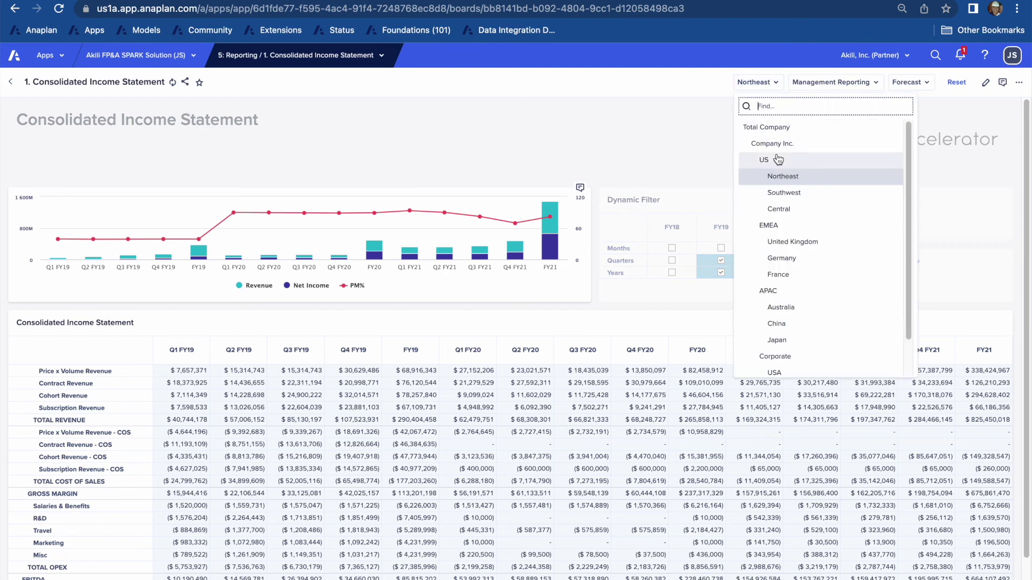
left_click(783, 194)
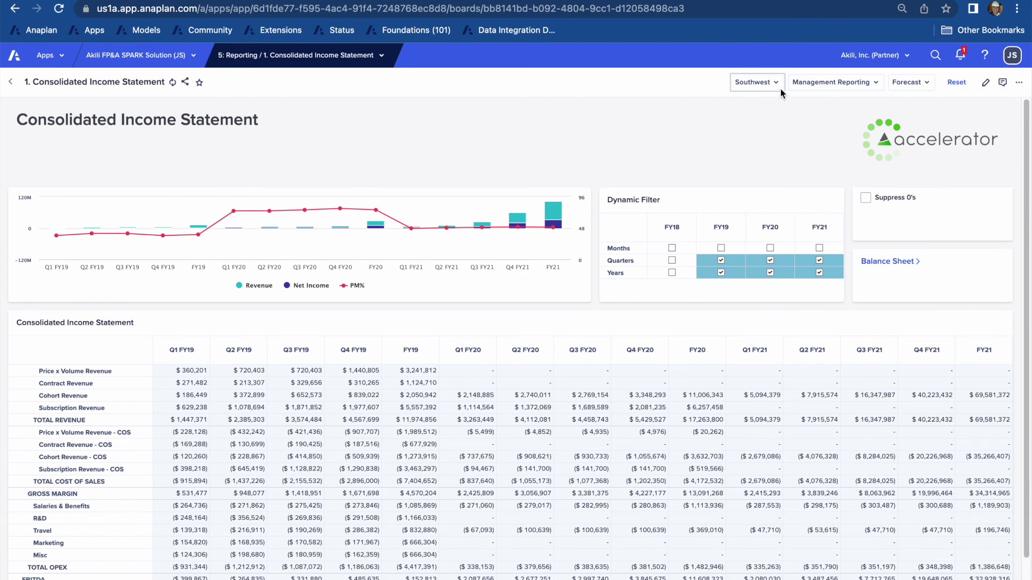
left_click(755, 82)
left_click(771, 158)
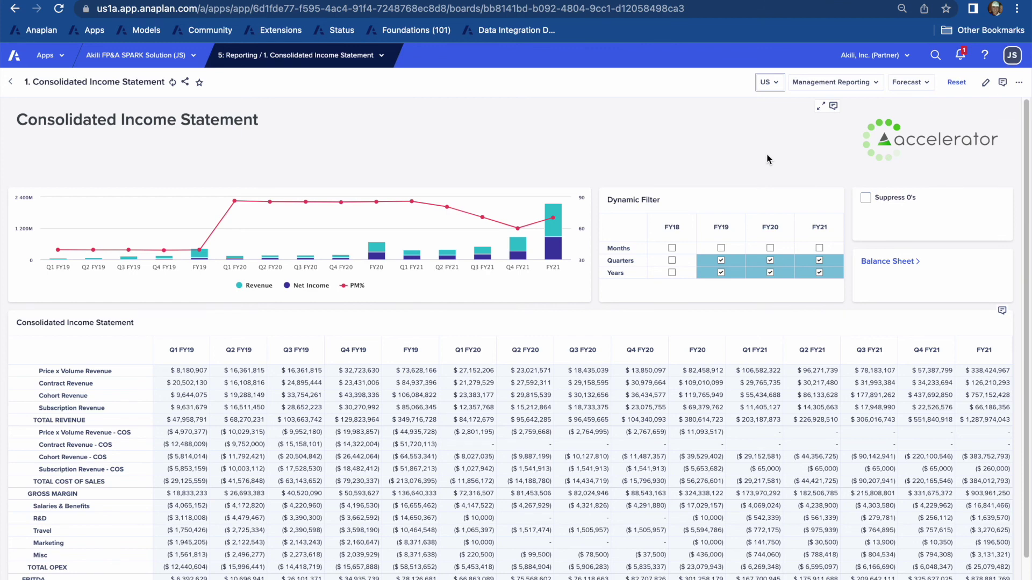
left_click(846, 87)
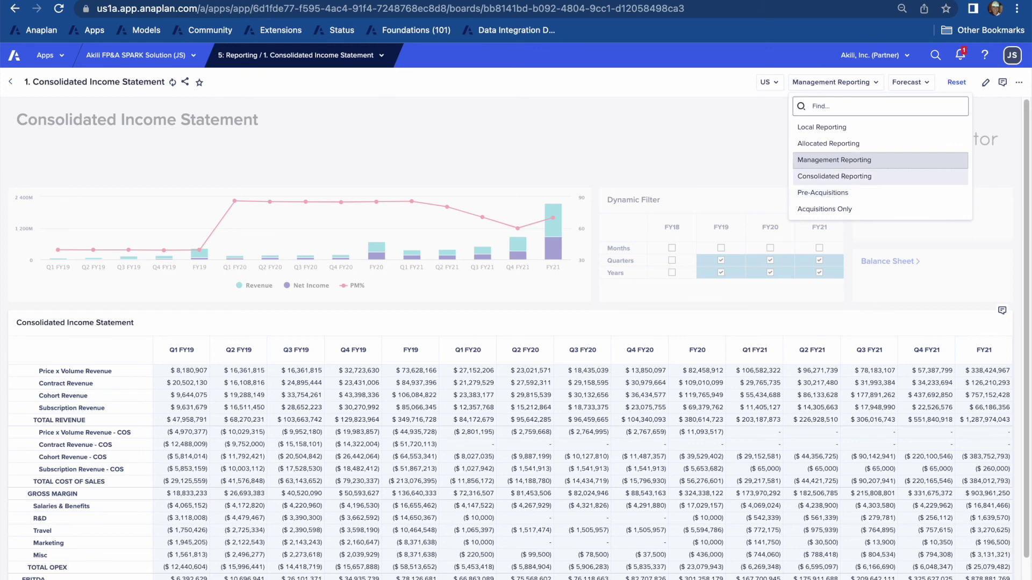
left_click(844, 177)
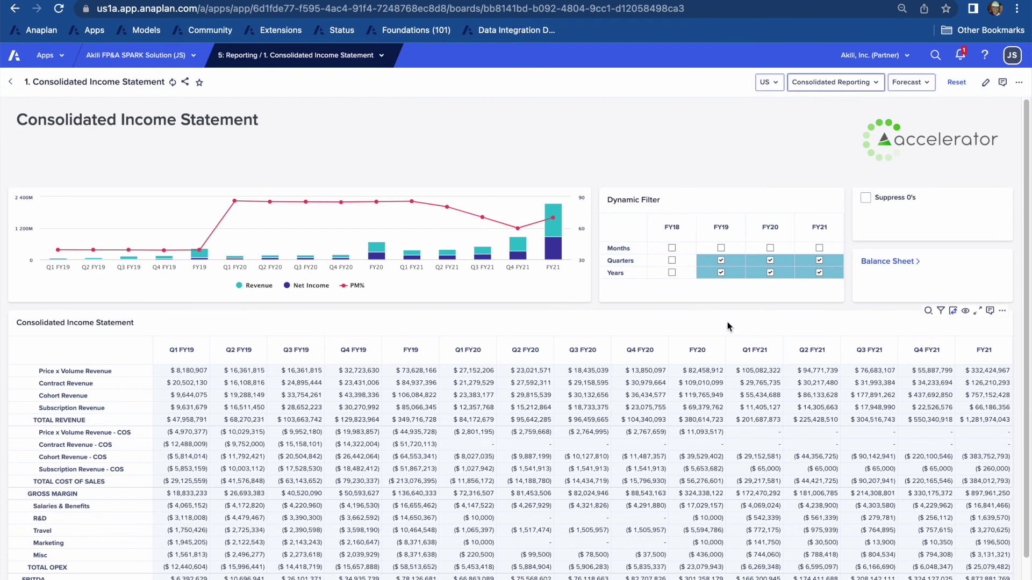
Pivot the Consolidated Income Statement grid to list L3 Company in rows, and switch its account to NET INCOME and on to TOTAL REVENUE.
left_click(953, 311)
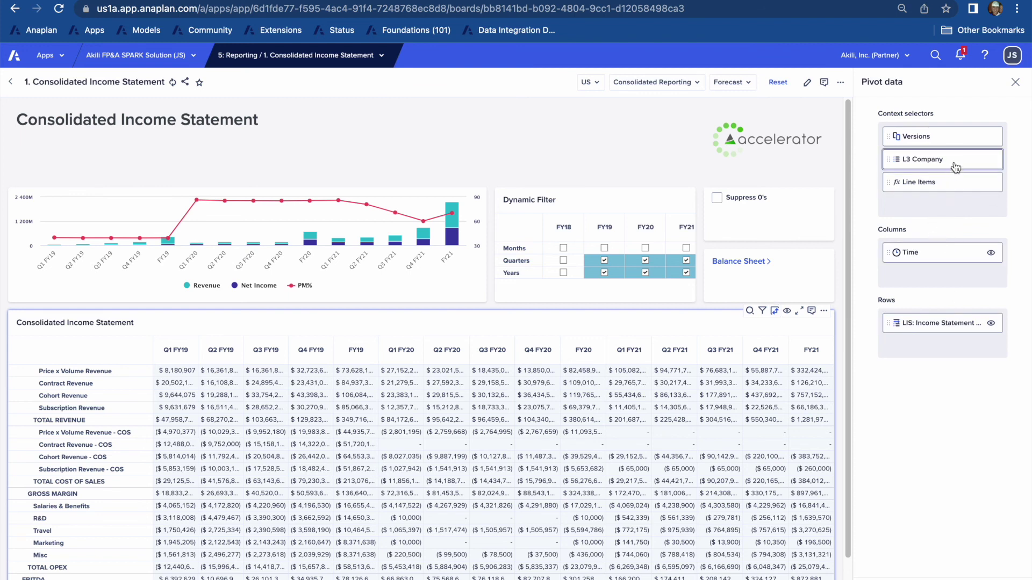
left_click_drag(933, 160, 958, 195)
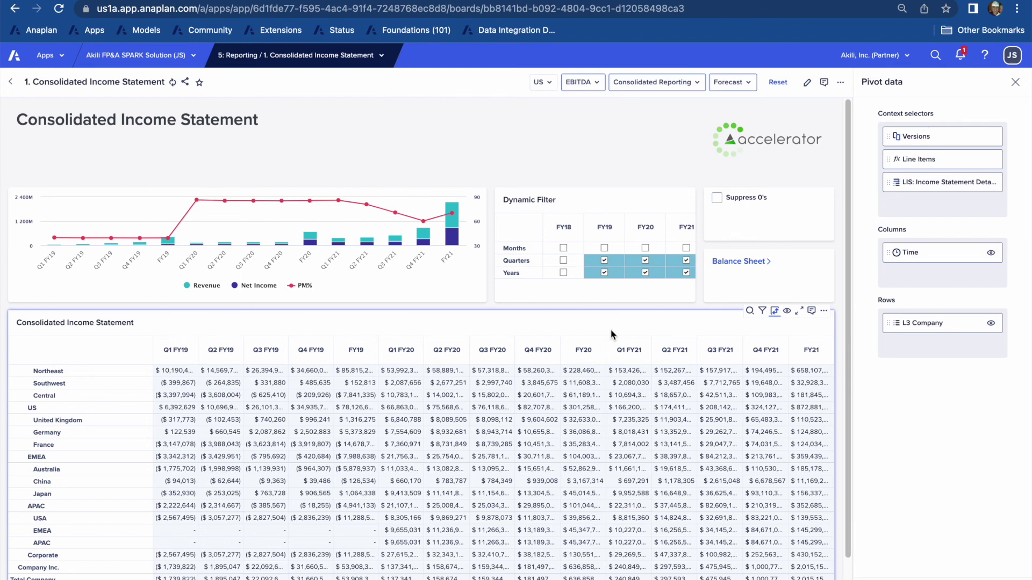
left_click(580, 81)
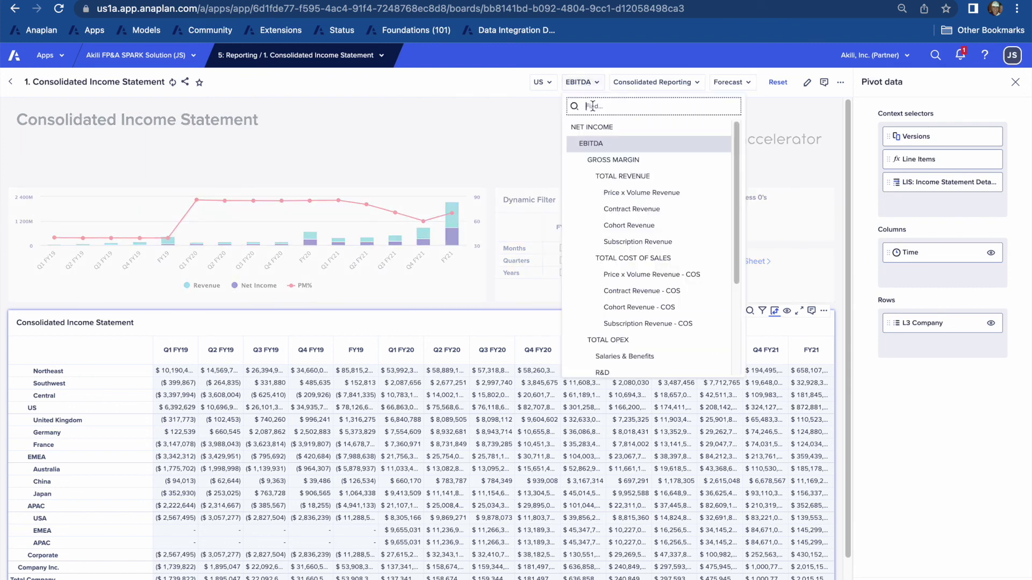
left_click(594, 127)
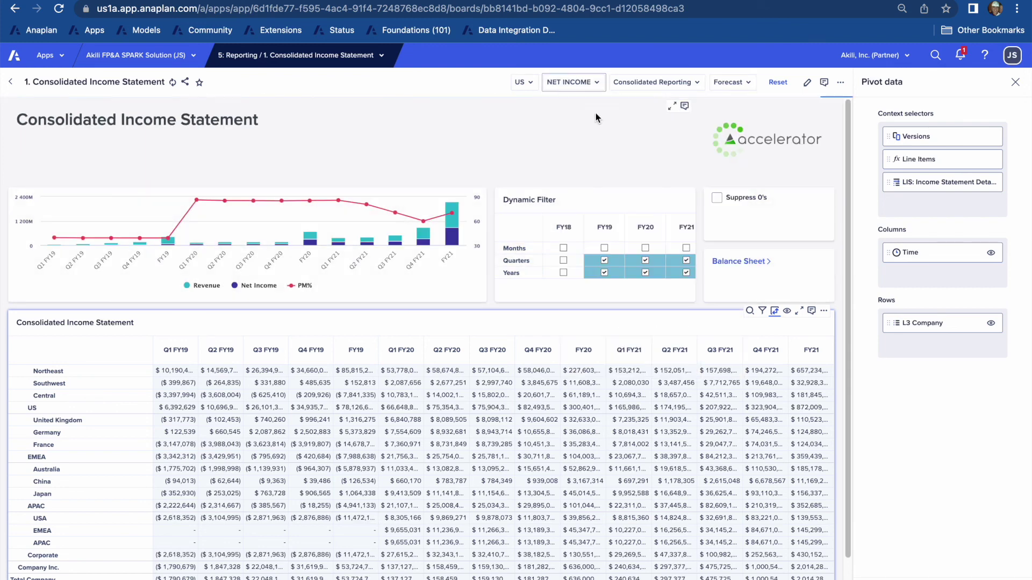
left_click(593, 85)
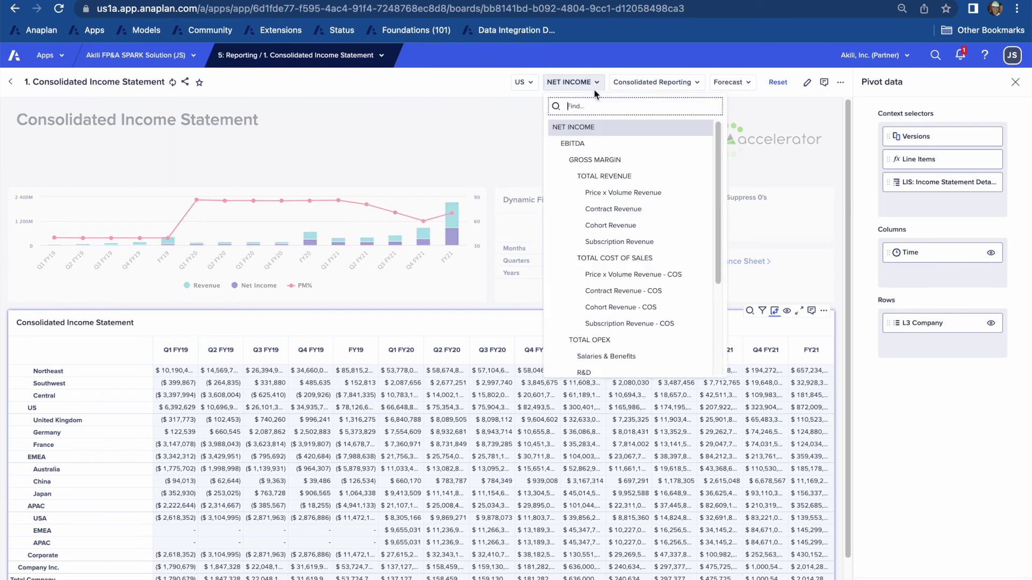
left_click(601, 177)
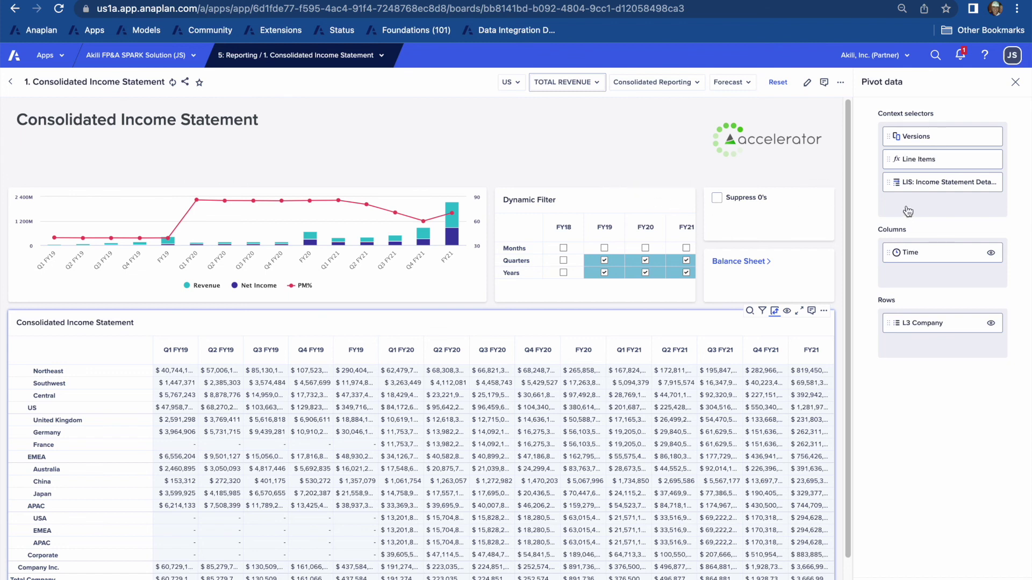
Return to the App Landing's 1a. Navigation Menu and open the consolidated report through Review Management Reporting.
left_click(360, 64)
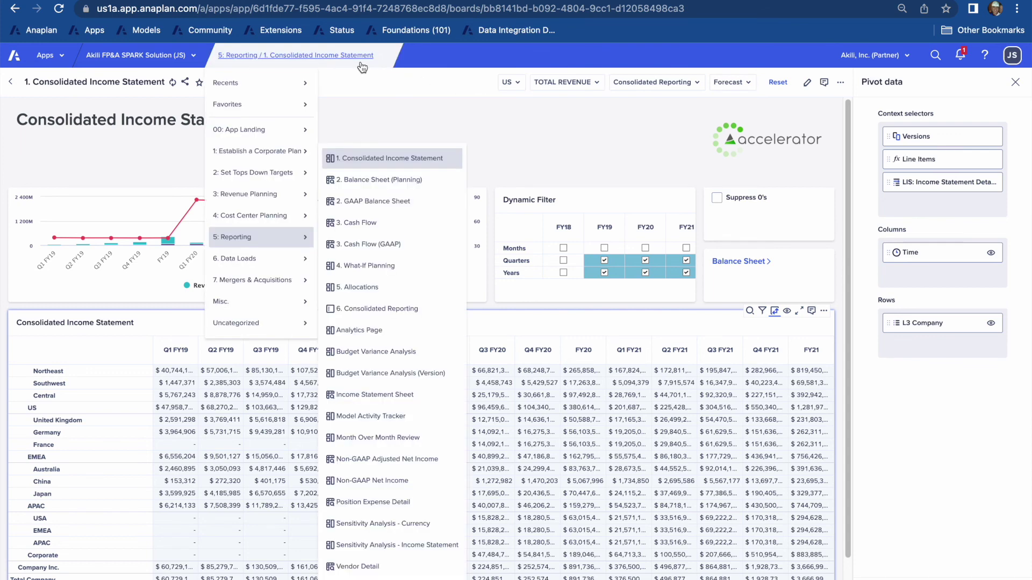
left_click(289, 134)
left_click(367, 130)
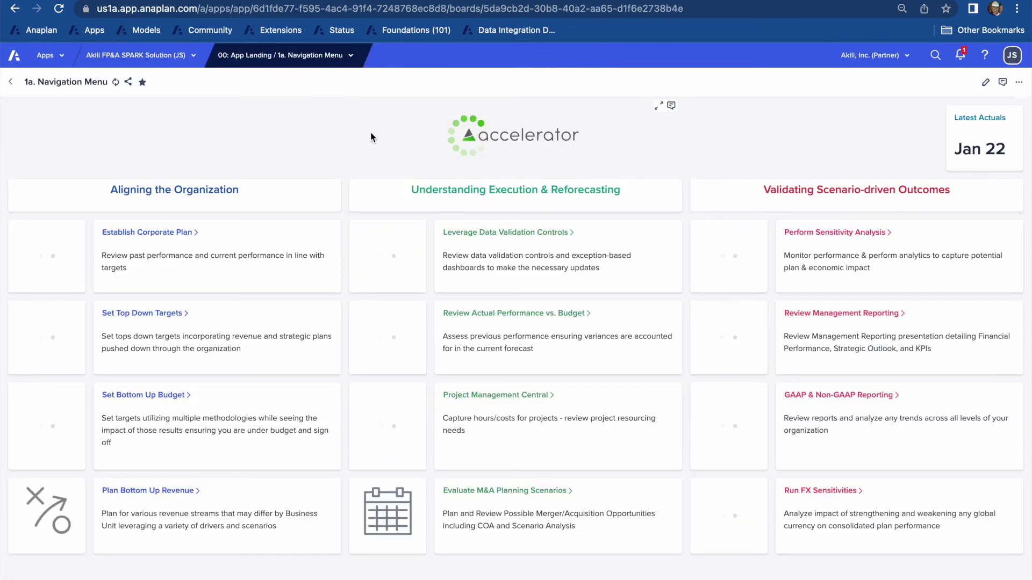
left_click(834, 315)
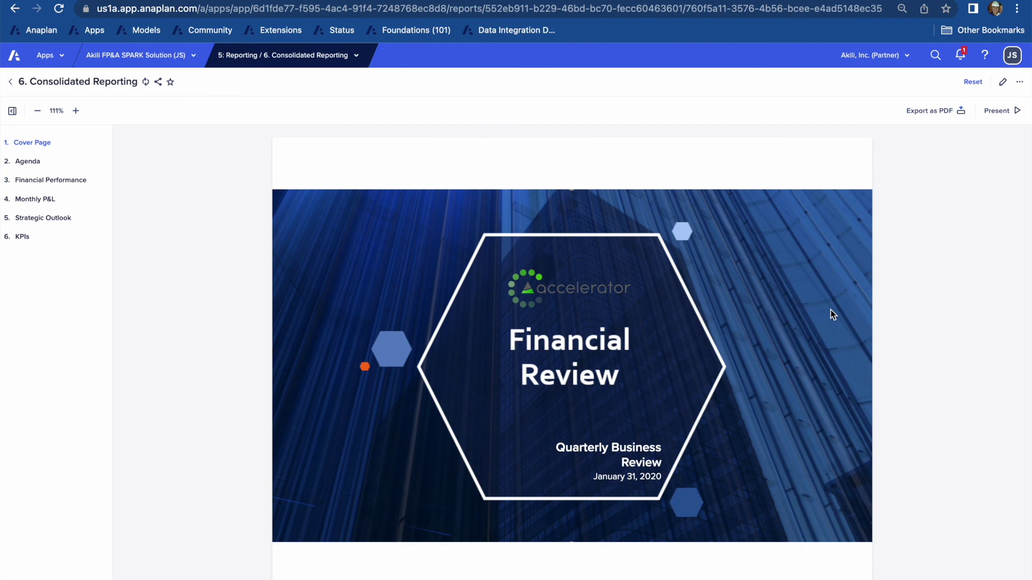
Go through the report's Agenda to Financial Performance and switch its company to Northeast and on to United Kingdom.
left_click(25, 163)
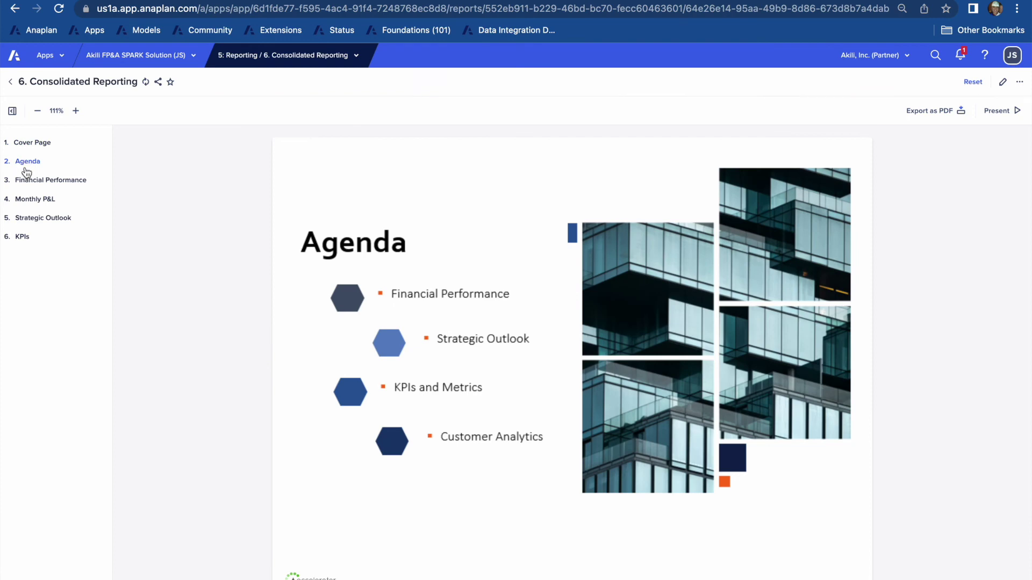
left_click(28, 184)
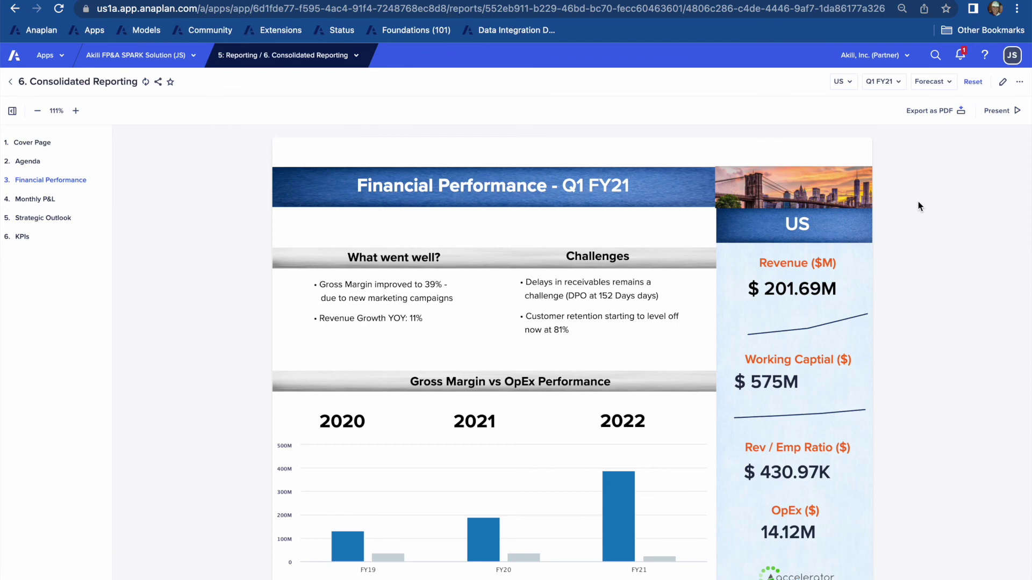
left_click(841, 81)
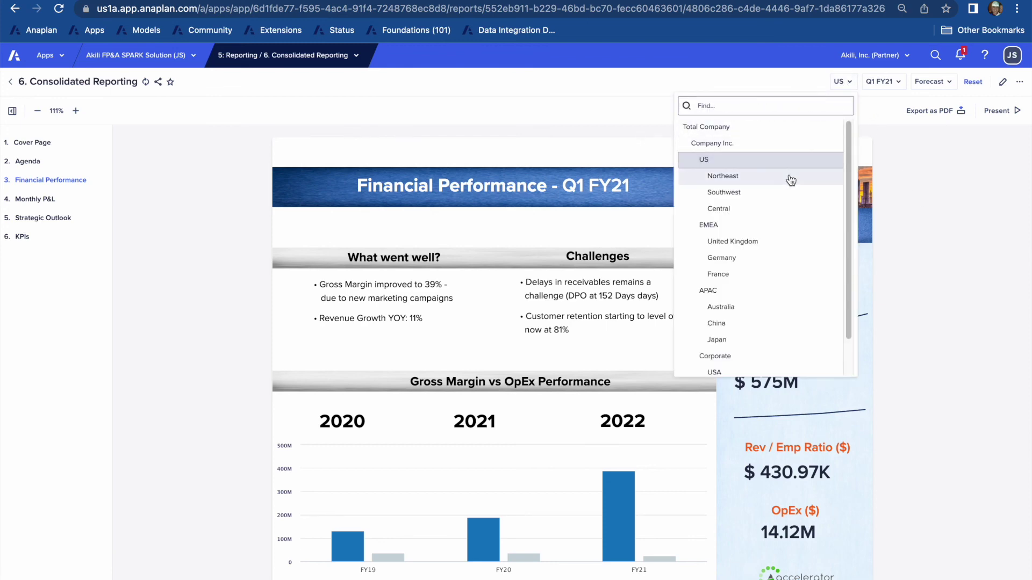
left_click(788, 176)
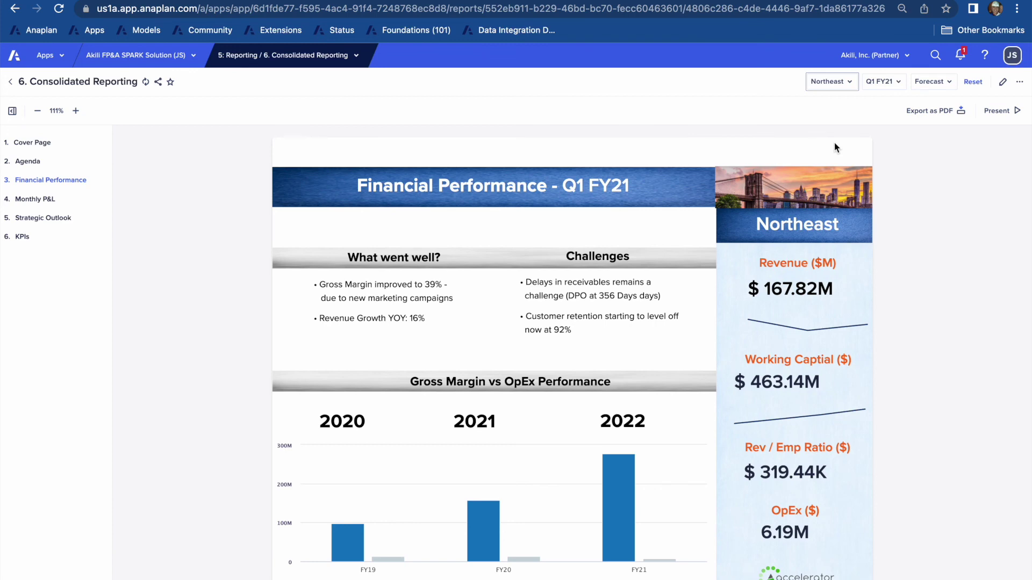
left_click(838, 81)
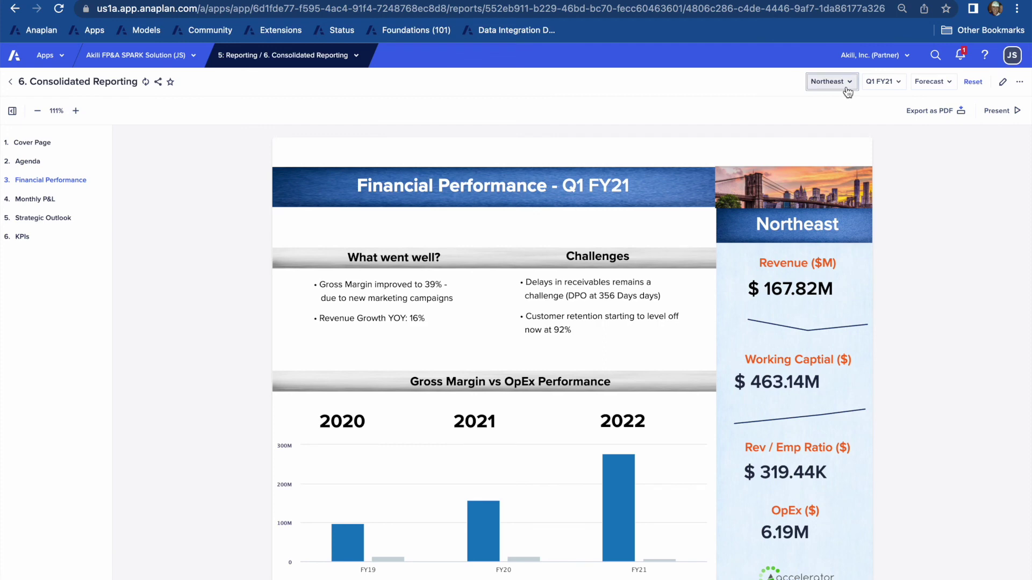
left_click(786, 242)
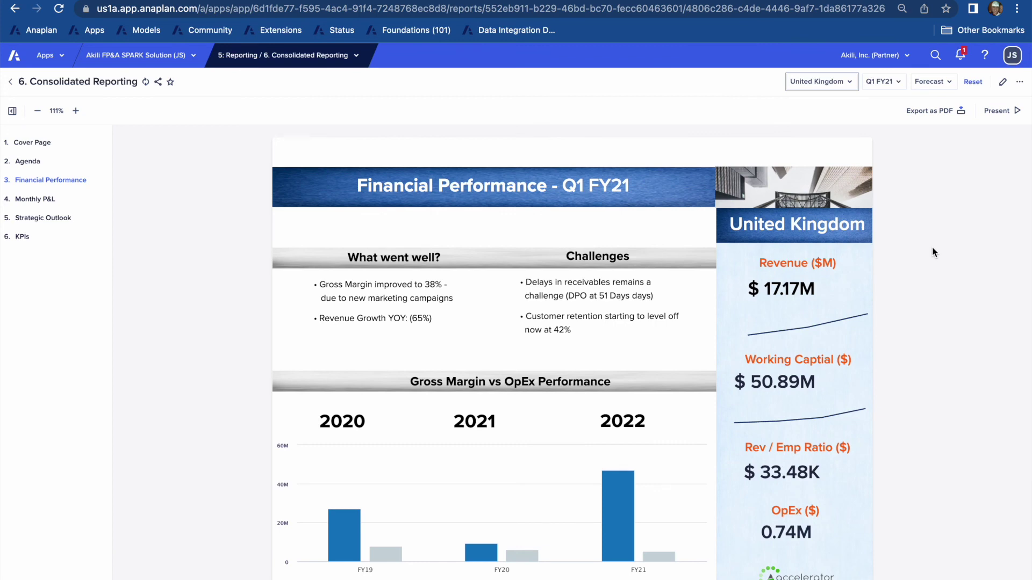
Present the report full screen with the company switched to EMEA, continue to KPIs and Metrics, and leave the presentation.
left_click(997, 110)
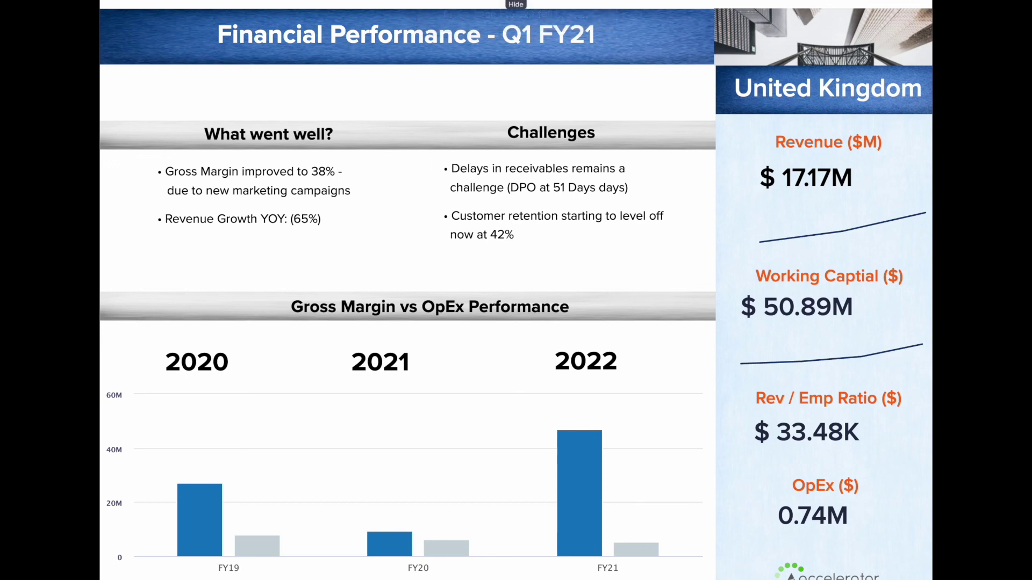
left_click(860, 2)
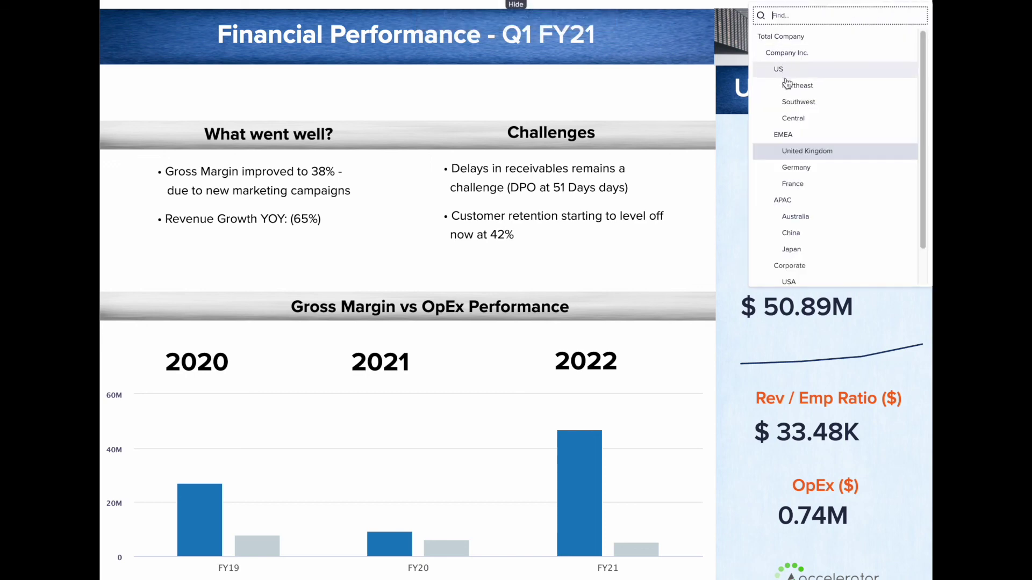
left_click(795, 136)
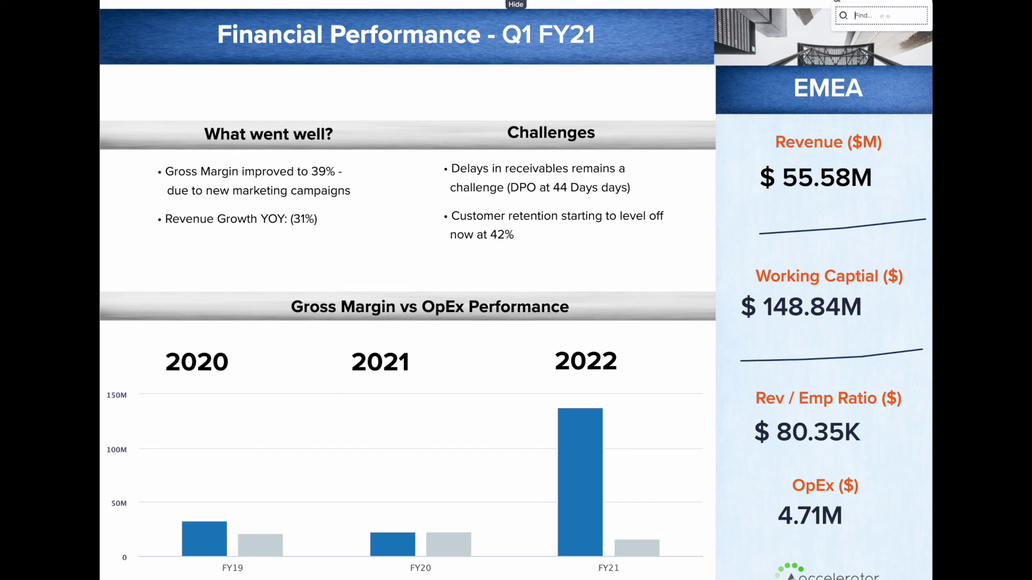
left_click(835, 2)
left_click(815, 123)
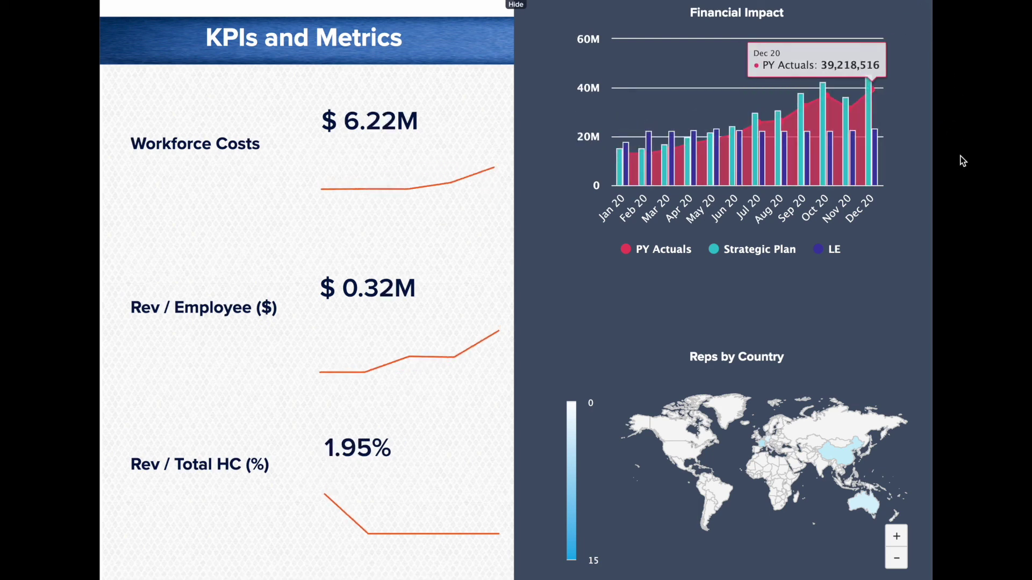
key("Escape")
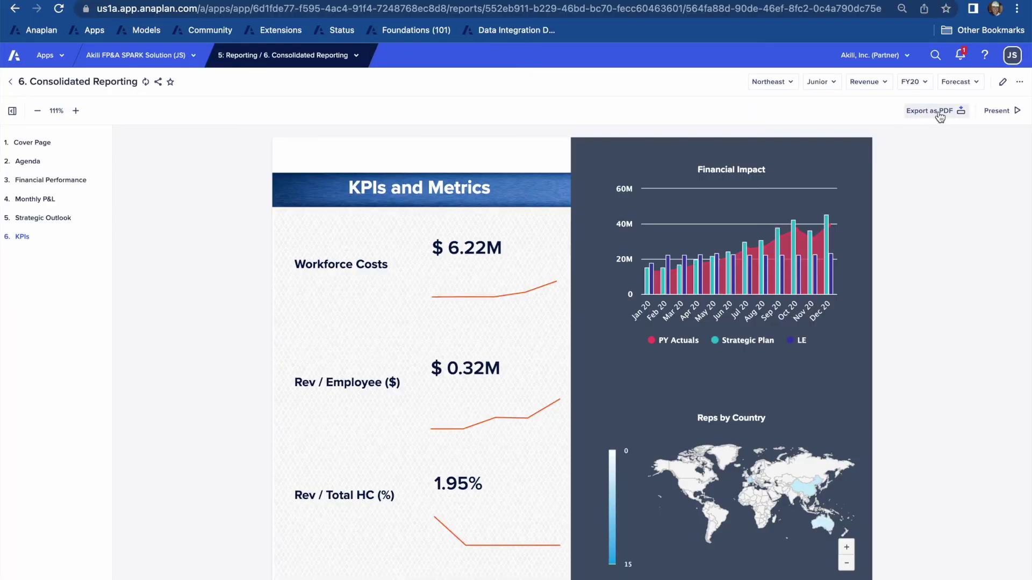
Return from 6. Consolidated Reporting to the App Landing's 1a. Navigation Menu.
left_click(336, 60)
mouse_move(274, 131)
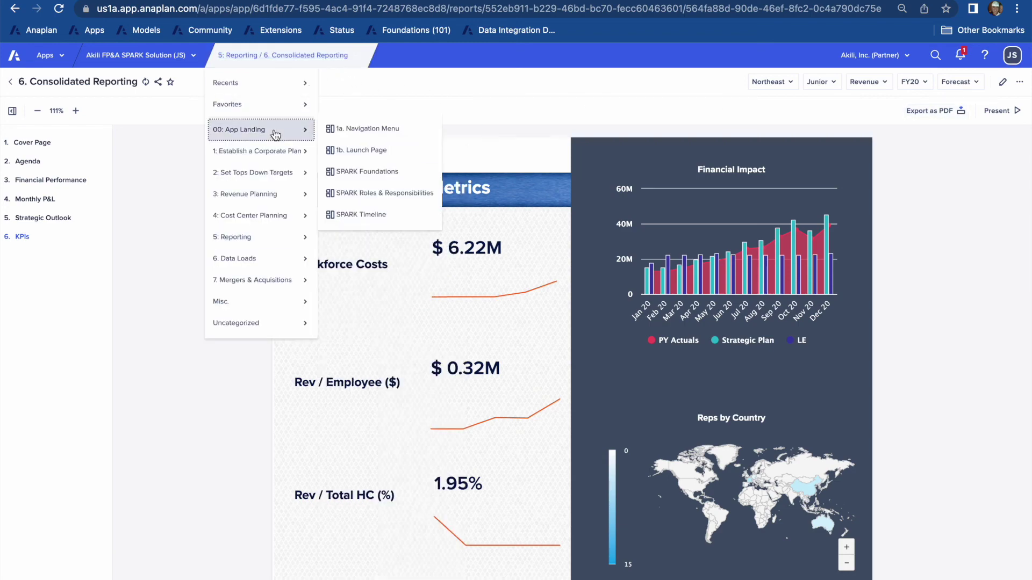
left_click(368, 131)
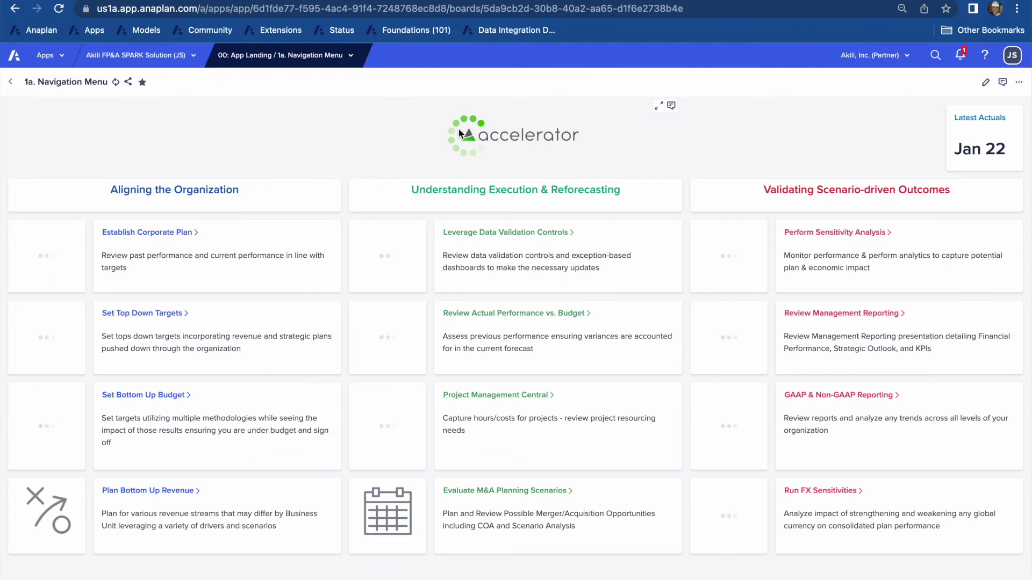